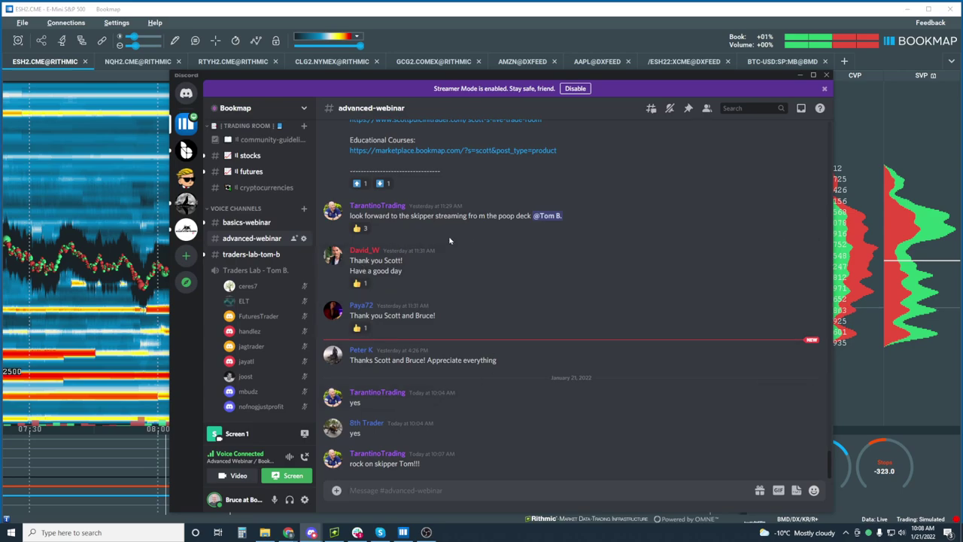
# Look through the Bookmap server's voice channels, checking the participants in Traders Lab, Basics Webinar and Advanced Webinar.
pyautogui.scroll(-5, 299, 288)
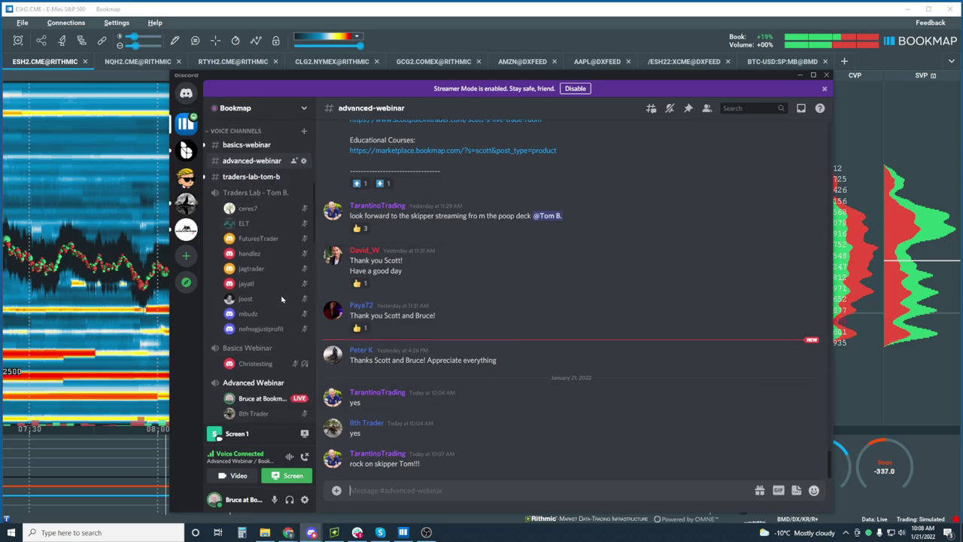
pyautogui.moveTo(259, 237)
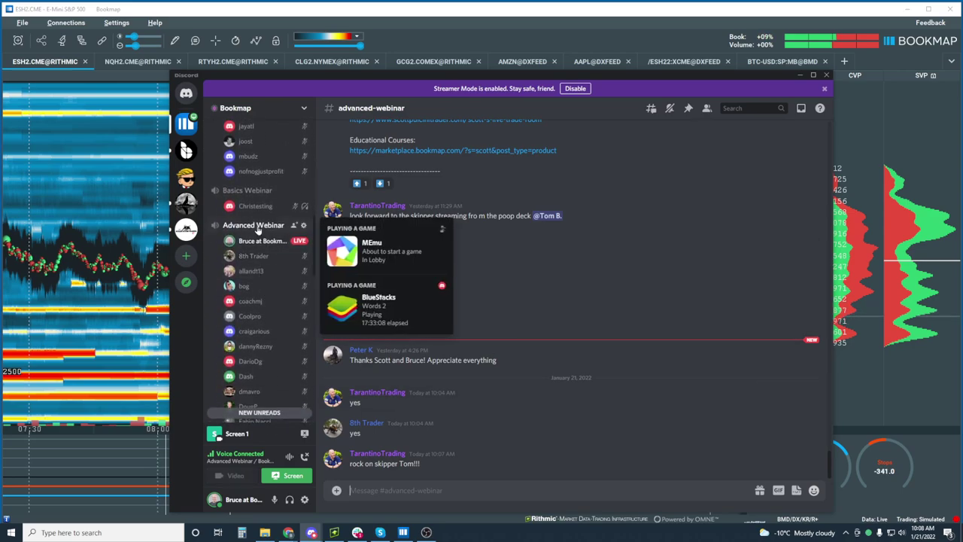
pyautogui.scroll(-1, 264, 249)
pyautogui.scroll(5, 271, 255)
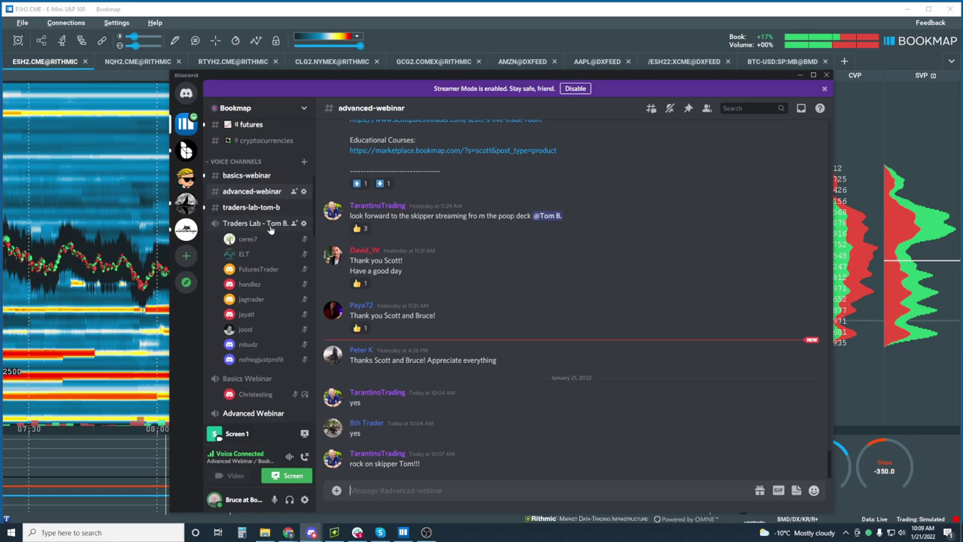
pyautogui.scroll(-3, 271, 256)
pyautogui.moveTo(294, 291)
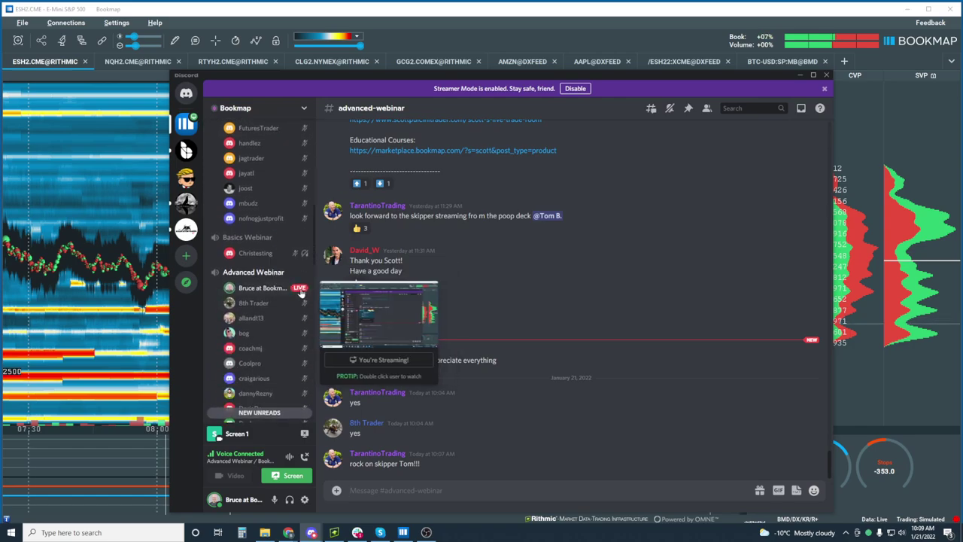
pyautogui.scroll(3, 296, 260)
pyautogui.scroll(1, 295, 260)
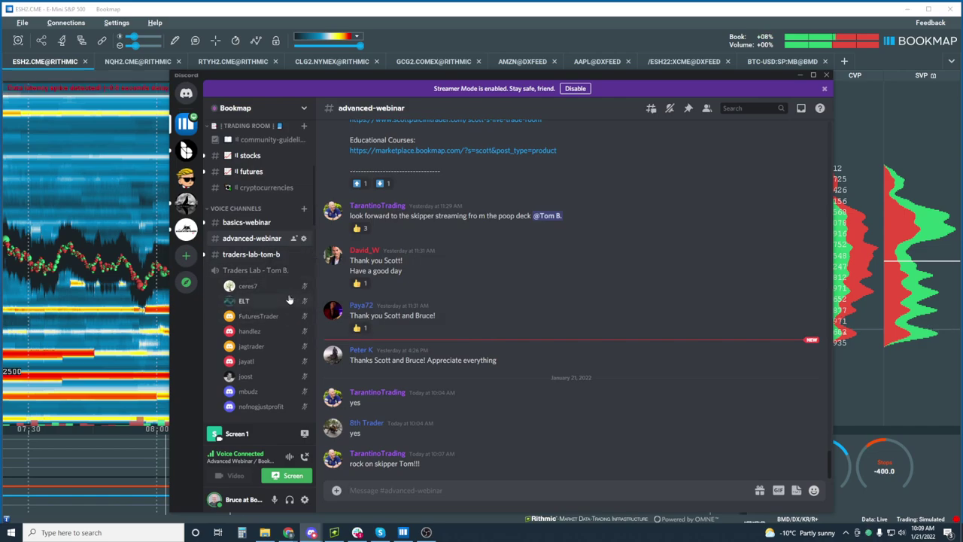
pyautogui.scroll(-1, 275, 310)
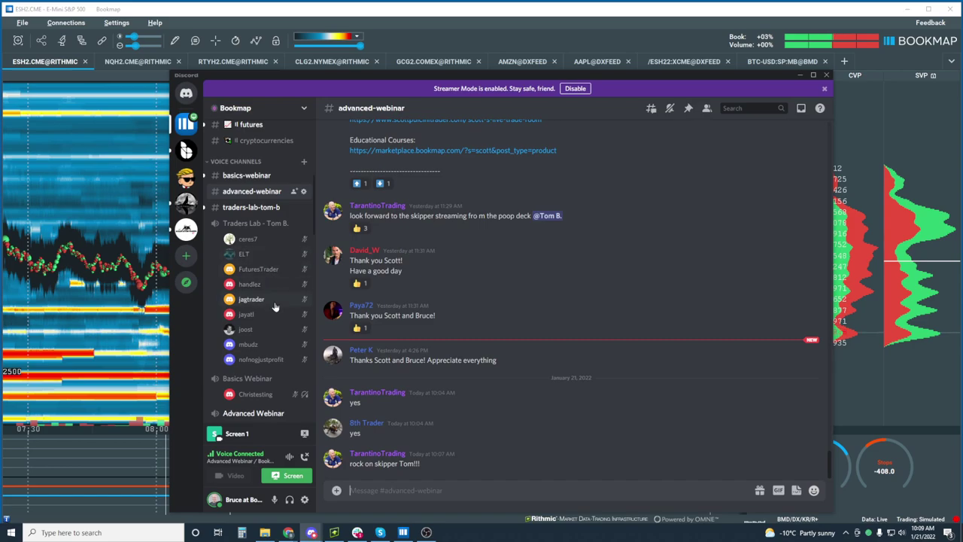
# Switch from Discord to Bookmap and view a longer stretch of price history on the ESH2.CME heatmap.
pyautogui.moveTo(252, 81); pyautogui.dragTo(255, 78)
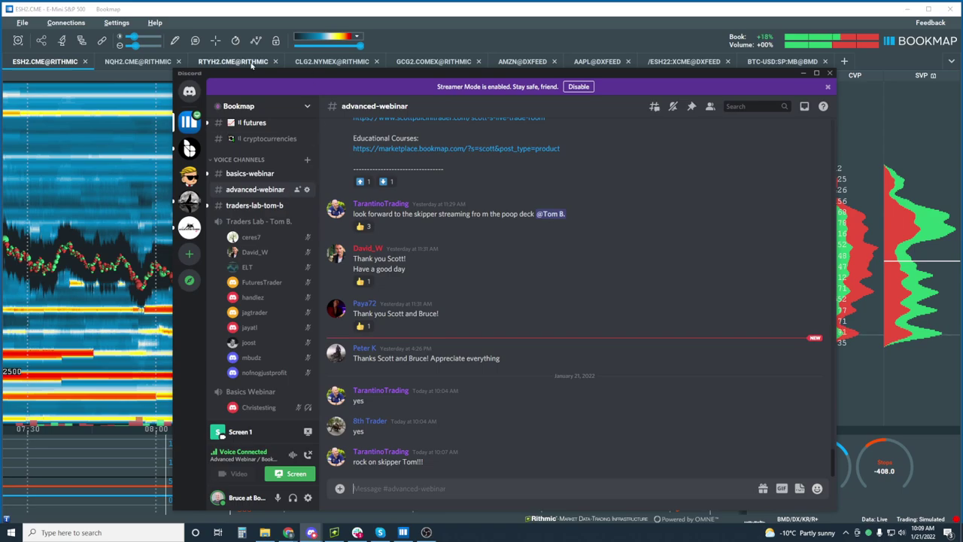
pyautogui.moveTo(235, 77)
pyautogui.mouseDown()
pyautogui.moveTo(222, 77)
pyautogui.moveTo(248, 85)
pyautogui.moveTo(242, 73)
pyautogui.moveTo(218, 78)
pyautogui.mouseUp()
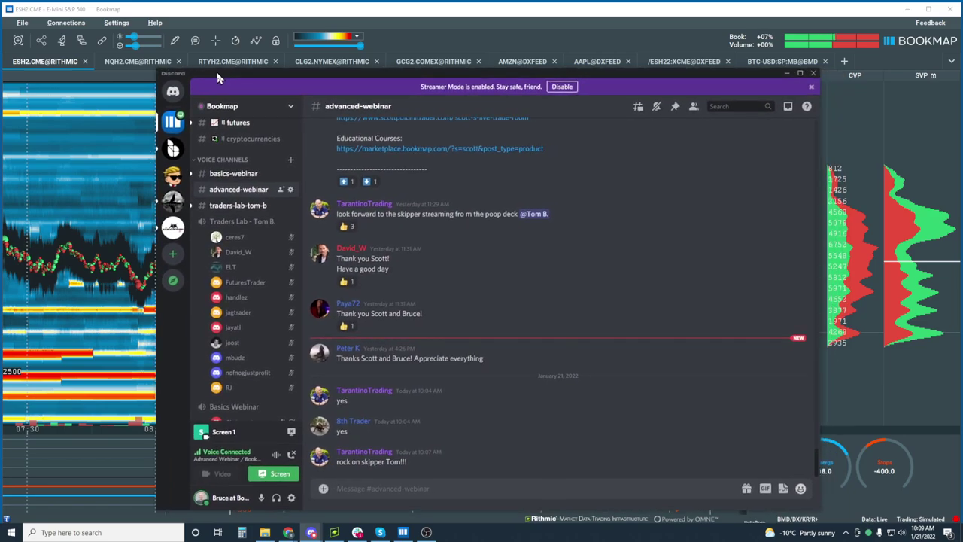
pyautogui.hotkey('alt', 'Tab')
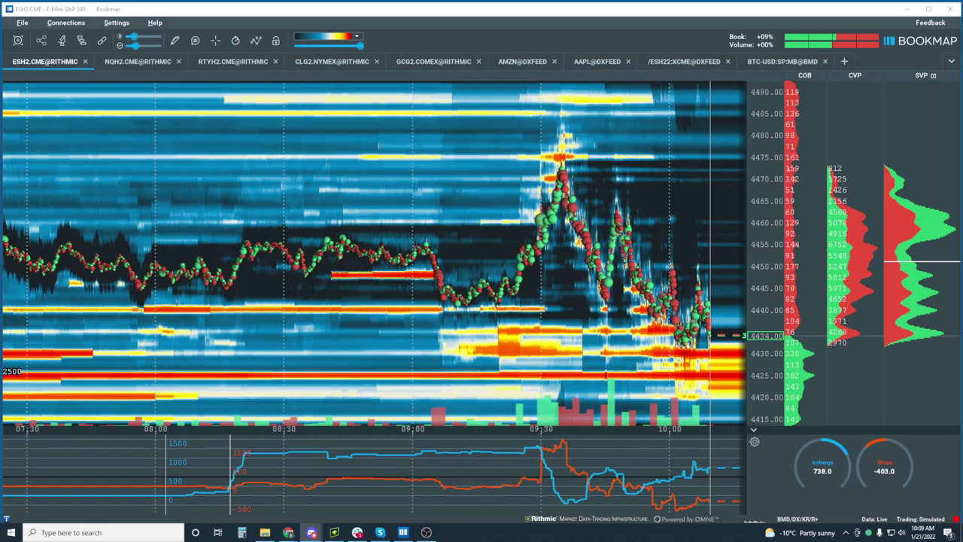
pyautogui.scroll(-2, 497, 238)
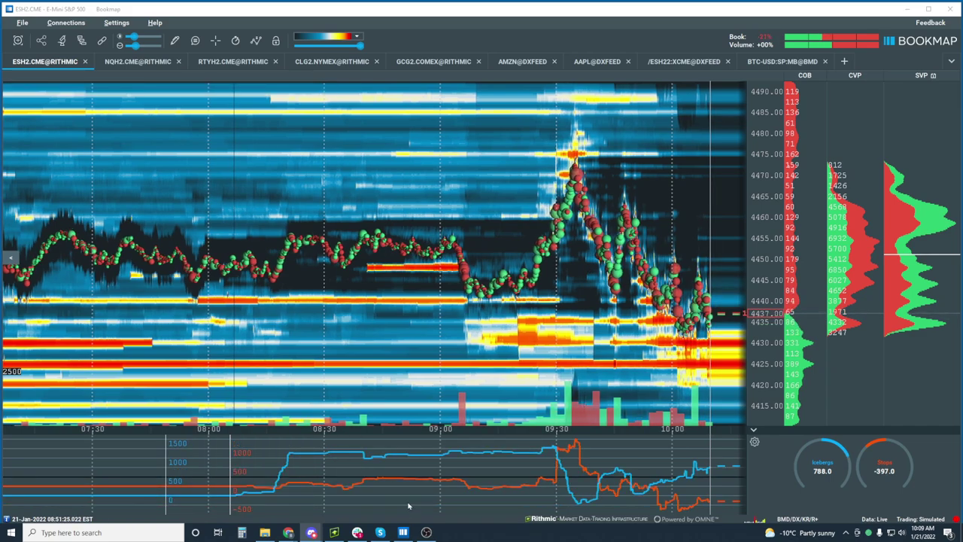
# Switch to Rithmic Trader Pro and examine the decline from the January peak on the ESH2.CME daily chart.
pyautogui.click(335, 532)
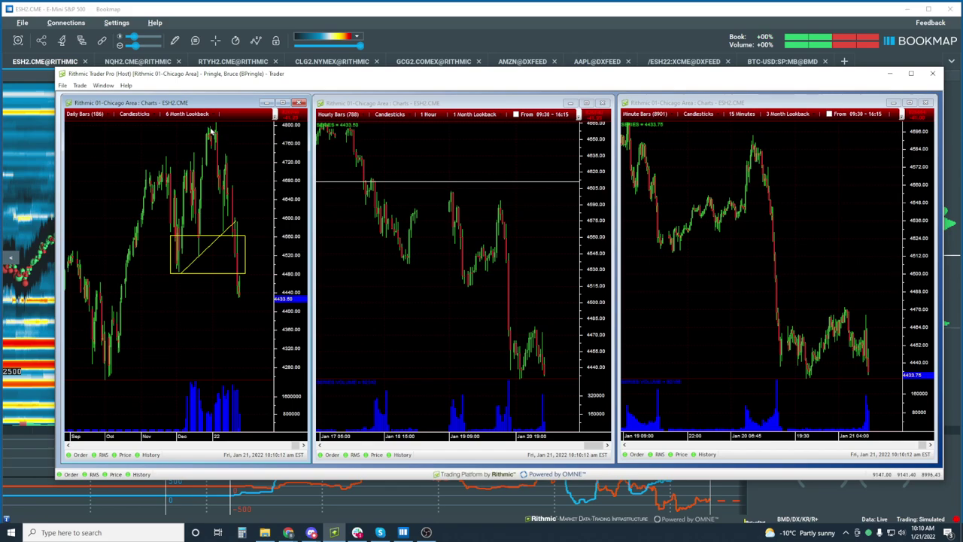
pyautogui.click(235, 161)
pyautogui.click(239, 165)
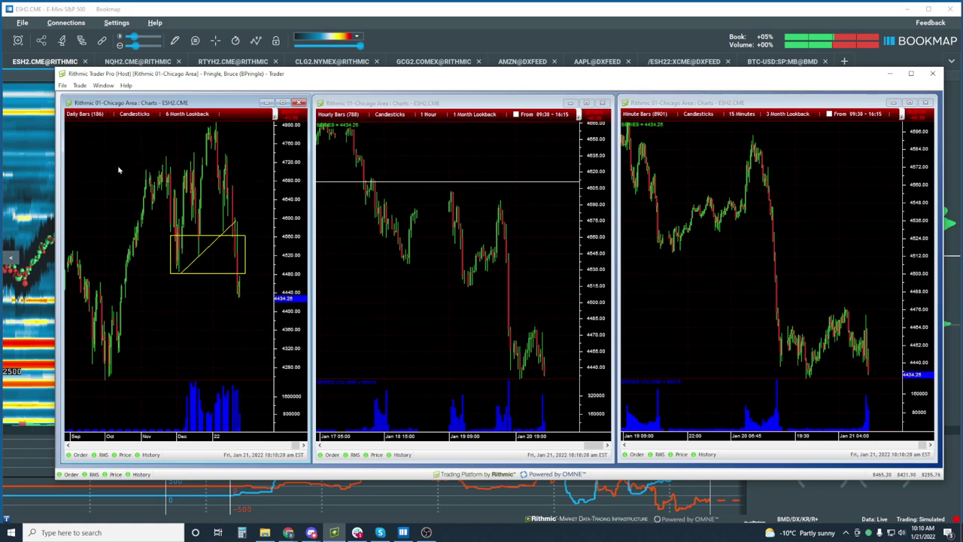
pyautogui.click(232, 158)
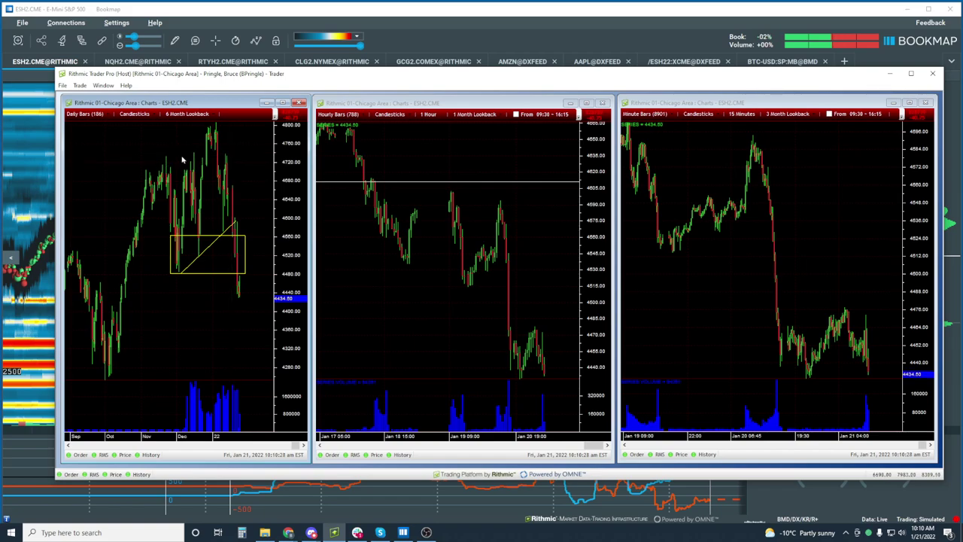
pyautogui.click(223, 153)
pyautogui.moveTo(223, 153)
pyautogui.mouseDown()
pyautogui.moveTo(215, 150)
pyautogui.moveTo(228, 150)
pyautogui.moveTo(233, 164)
pyautogui.mouseUp()
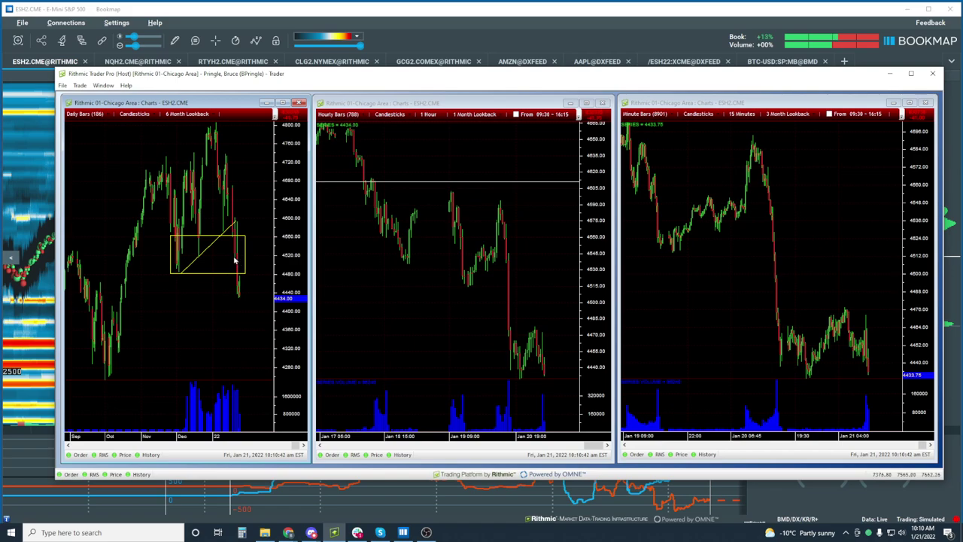
# Check price levels around the yellow support box on the daily chart with the crosshair.
pyautogui.click(226, 258)
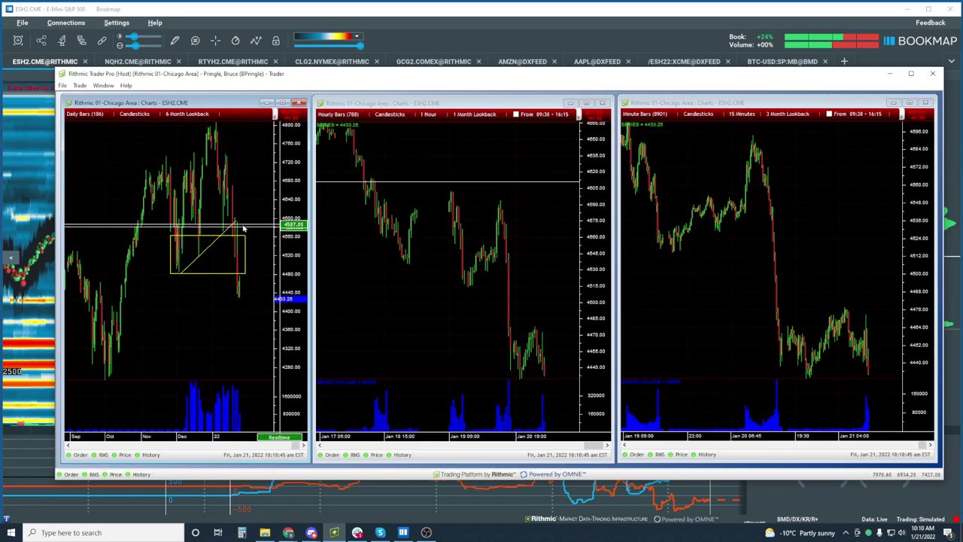
pyautogui.moveTo(243, 224); pyautogui.dragTo(246, 259)
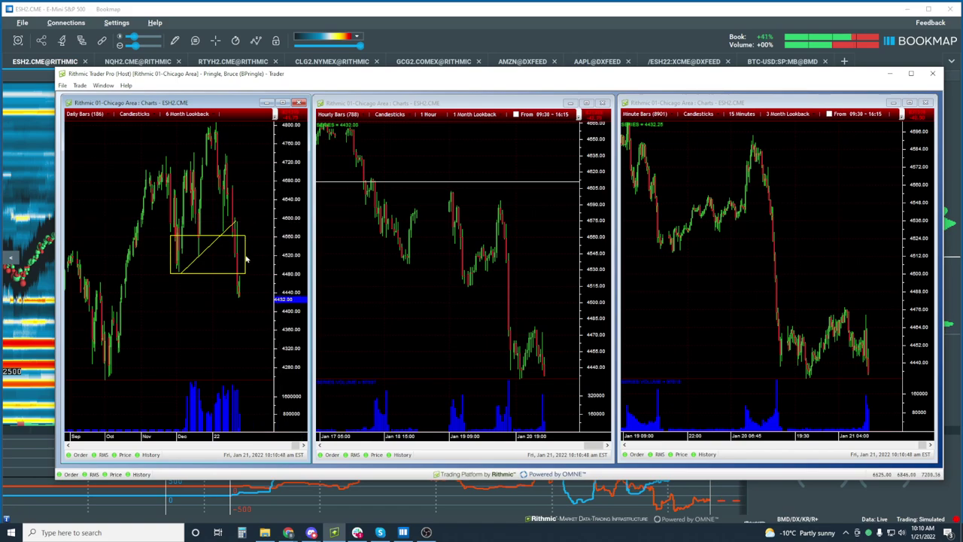
pyautogui.click(225, 260)
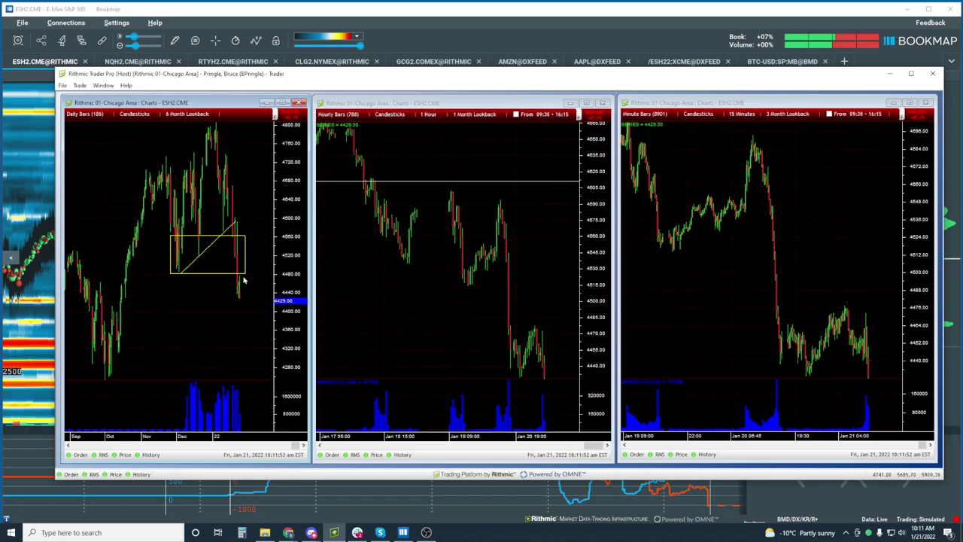
# Examine the recent lows on the ESH2.CME hourly chart, comparing with the daily chart and checking their level with the crosshair.
pyautogui.click(474, 331)
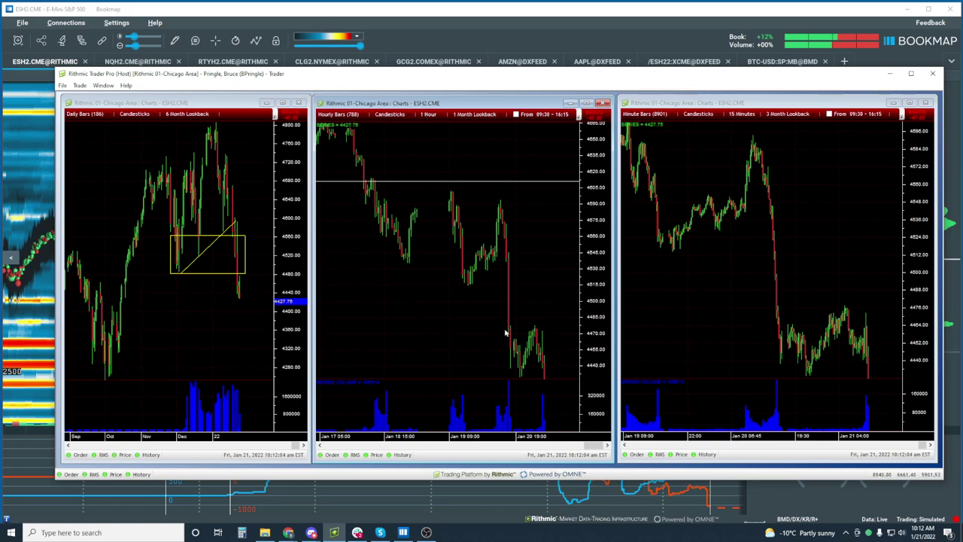
pyautogui.click(222, 301)
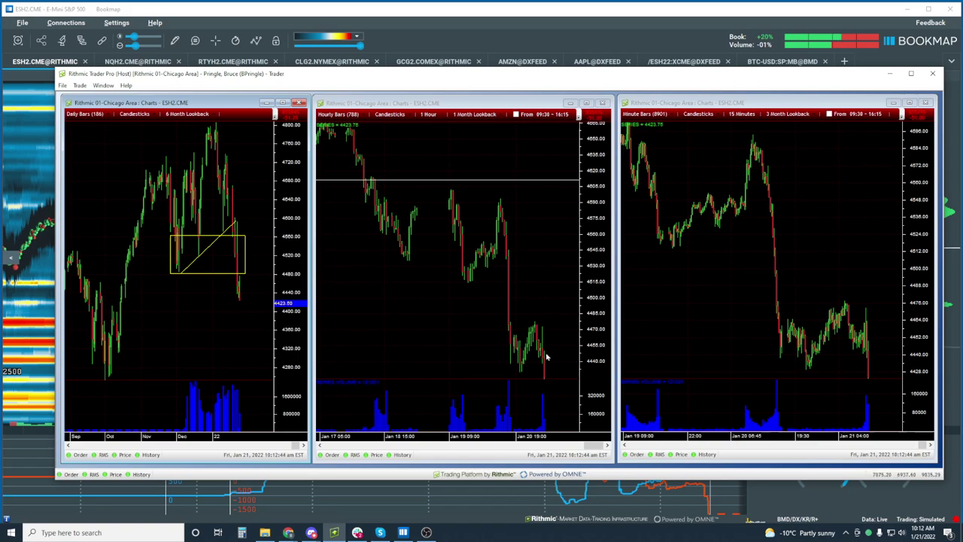
pyautogui.click(509, 372)
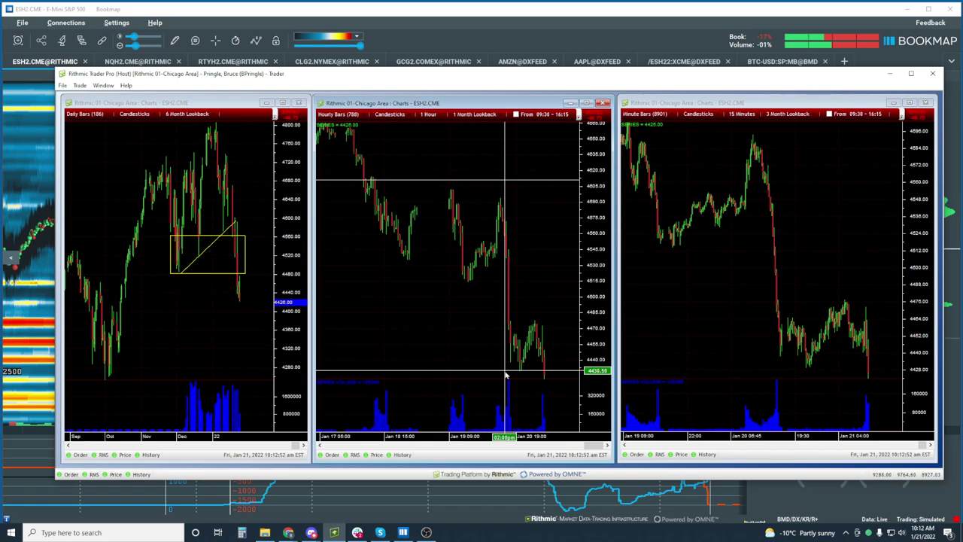
pyautogui.click(505, 374)
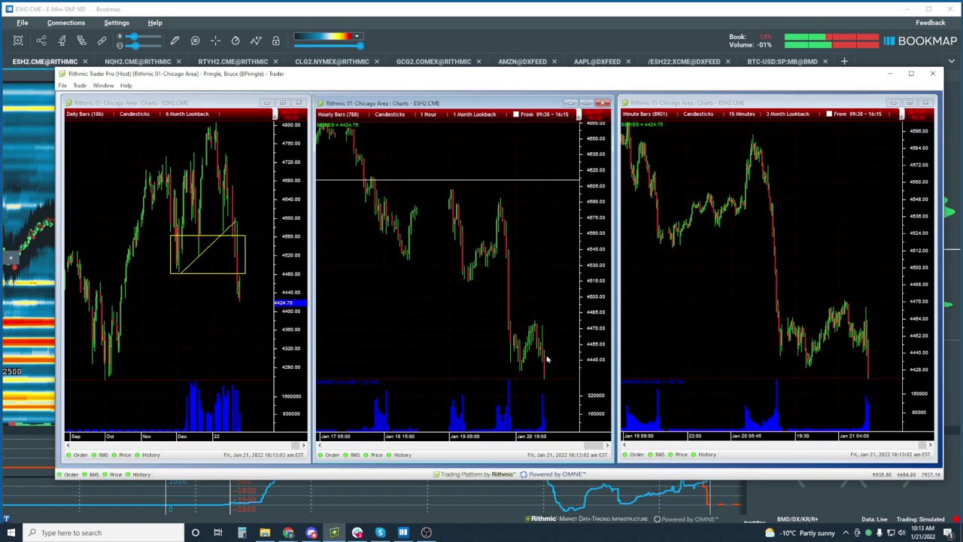
pyautogui.click(549, 359)
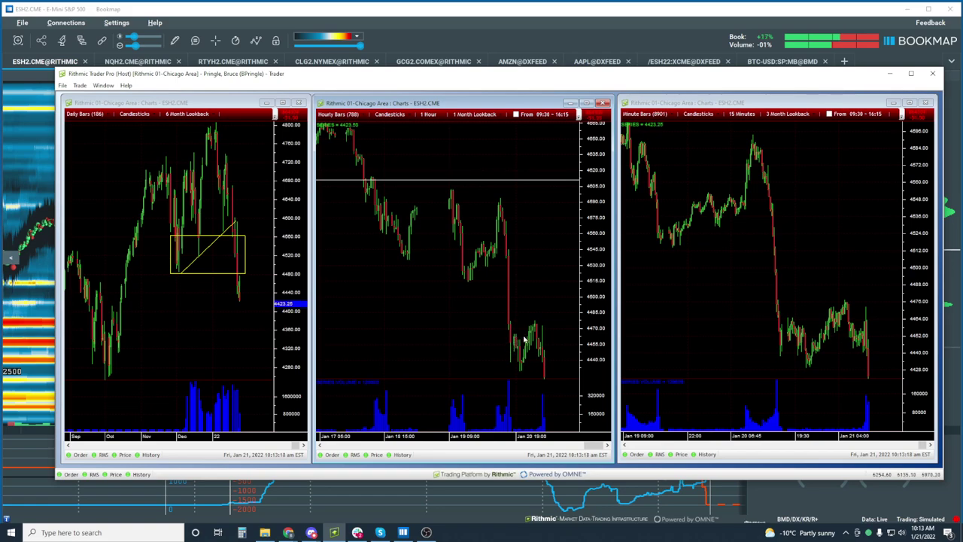
# Check the level of the latest rebound highs on the hourly chart with the crosshair.
pyautogui.click(493, 328)
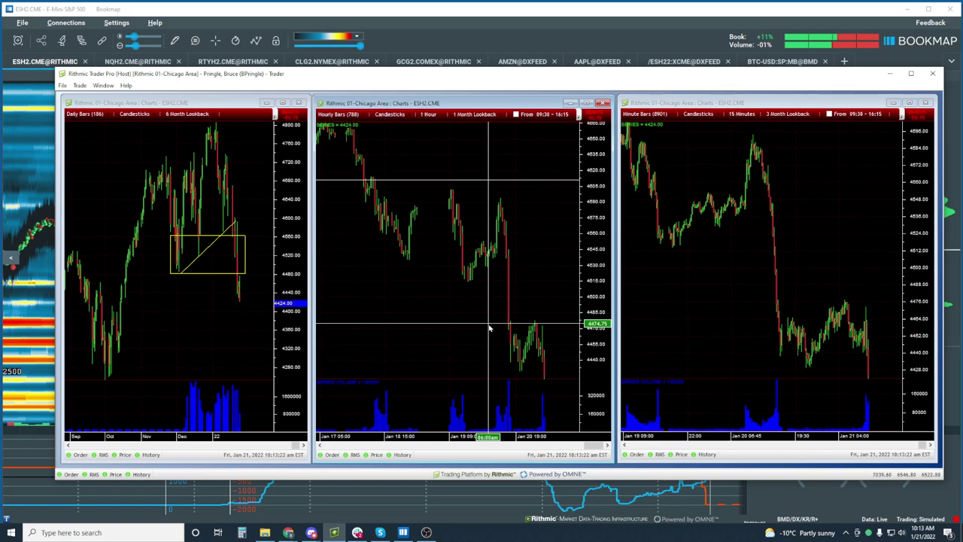
pyautogui.click(489, 328)
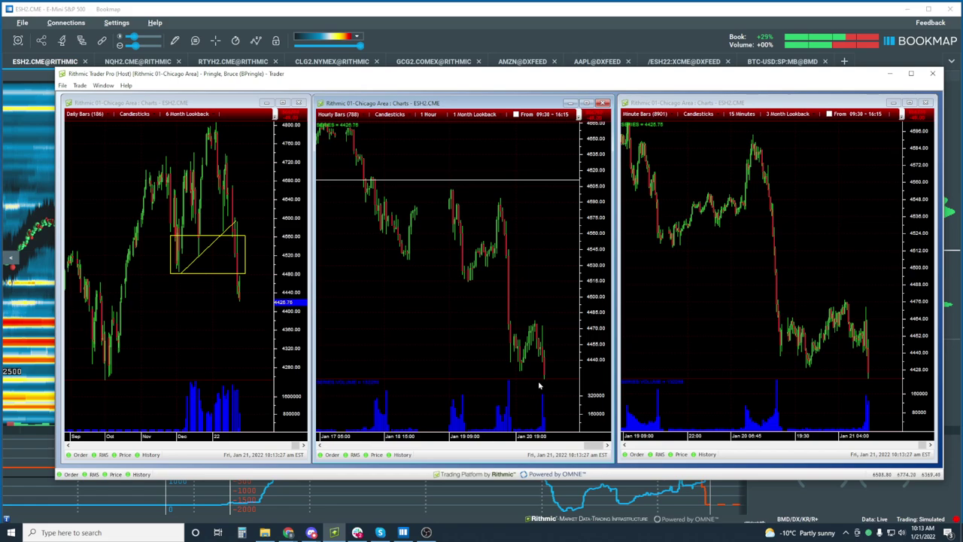
pyautogui.click(546, 324)
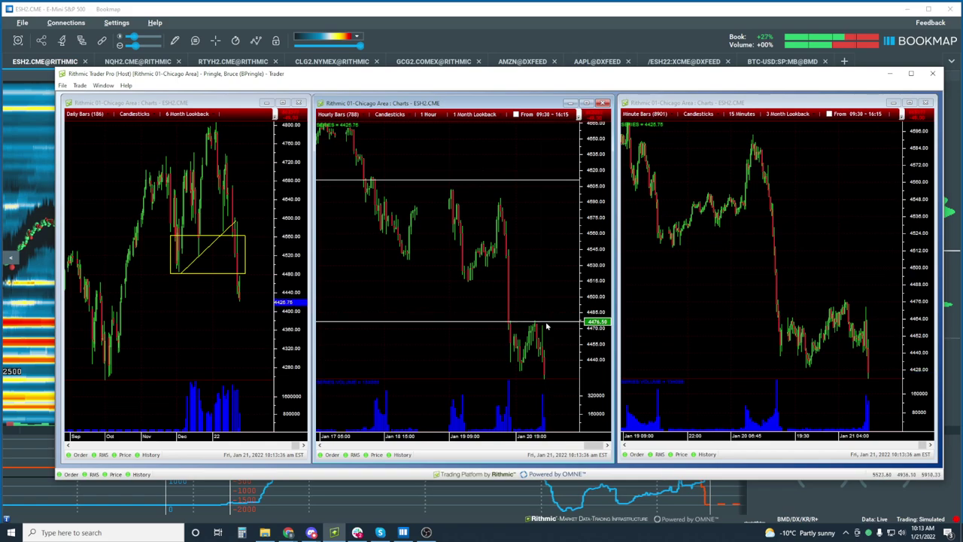
pyautogui.moveTo(547, 325); pyautogui.dragTo(553, 286)
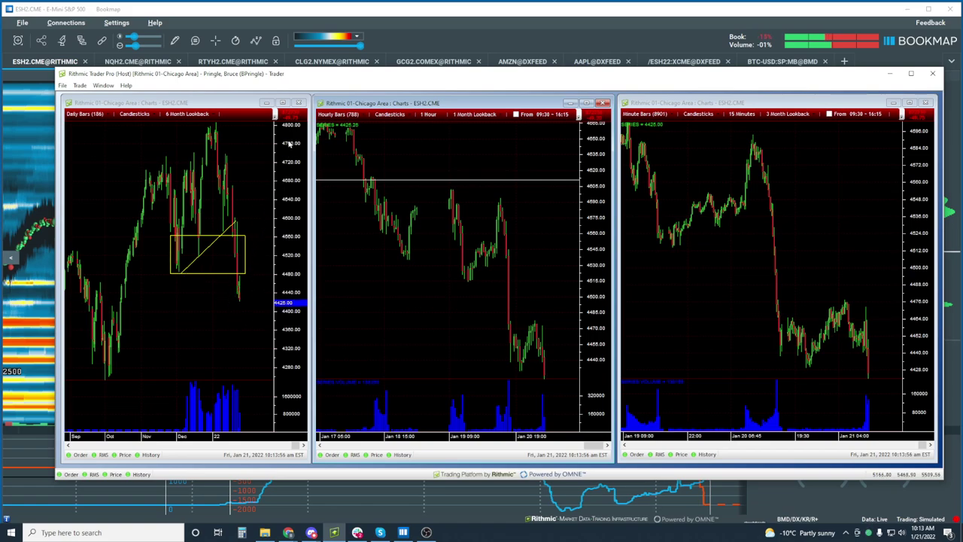
# Widen the daily ESH2.CME chart window over the hourly chart and change its bar type to Weekly Bars.
pyautogui.moveTo(310, 181); pyautogui.dragTo(745, 226)
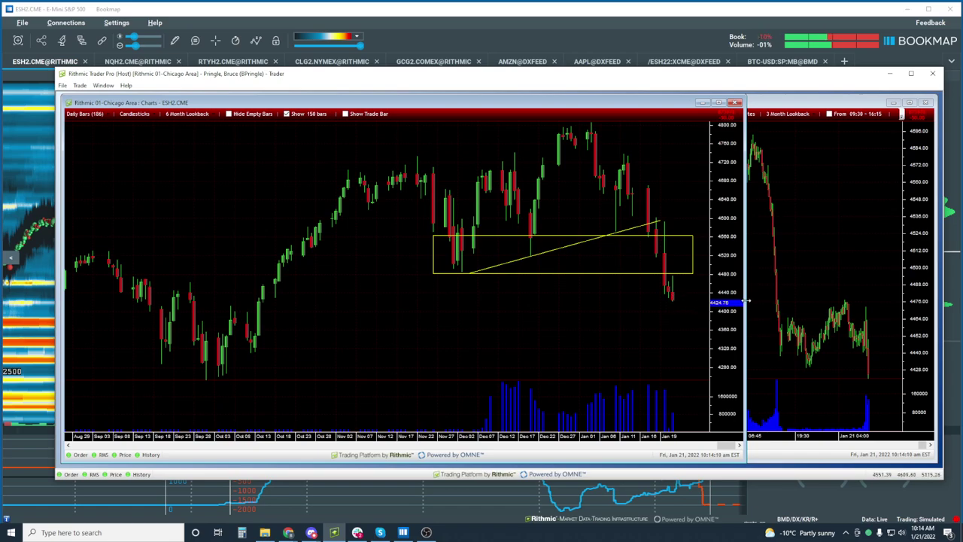
pyautogui.moveTo(746, 301); pyautogui.dragTo(647, 290)
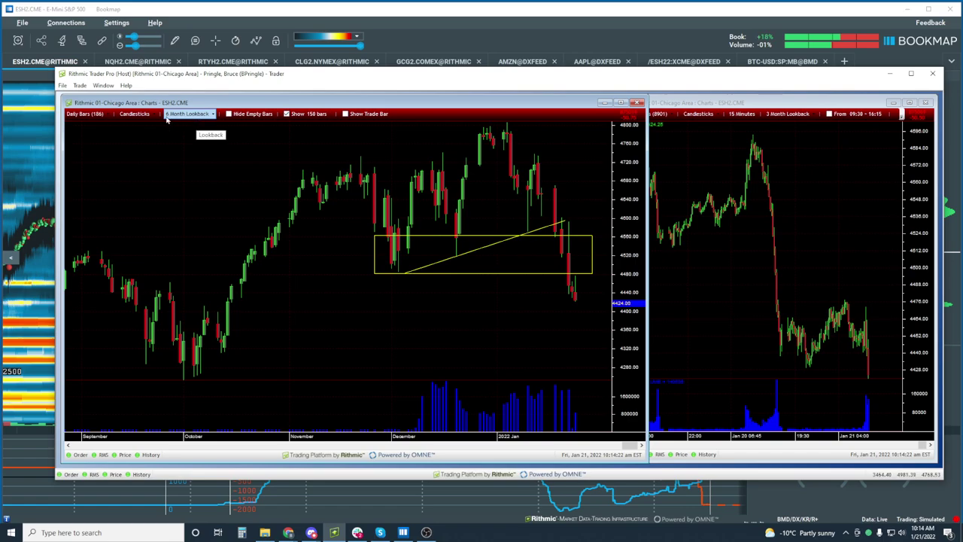
pyautogui.click(85, 113)
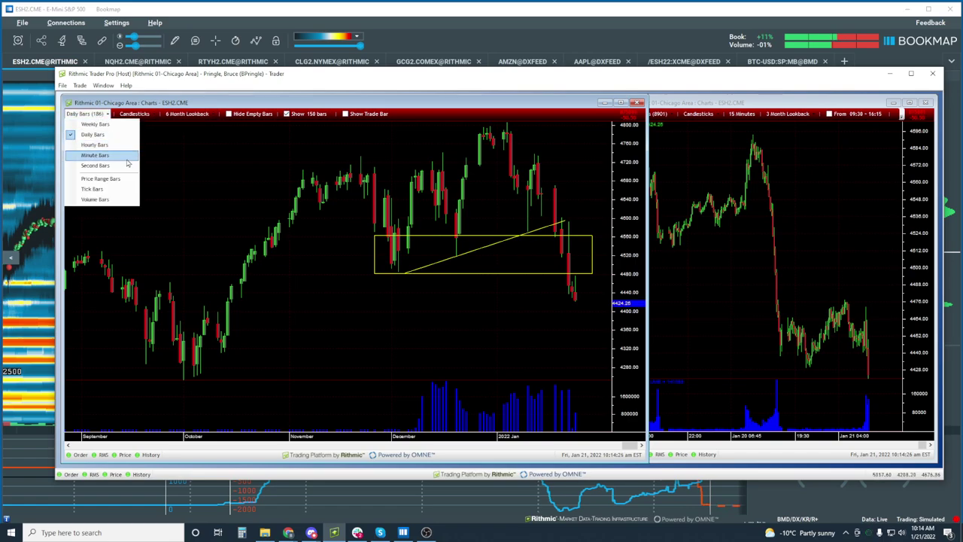
pyautogui.click(95, 124)
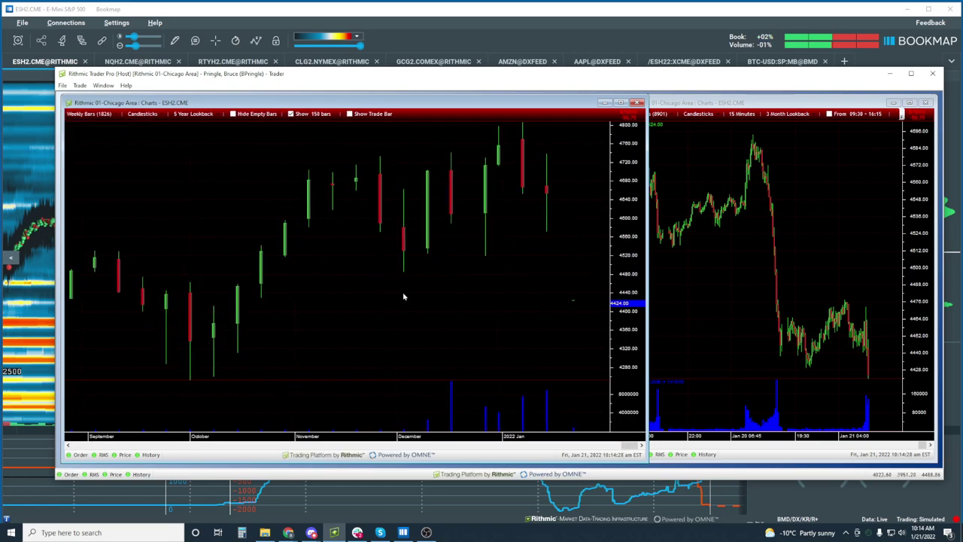
# Set the number of bars shown on the weekly chart to 250.
pyautogui.click(319, 114)
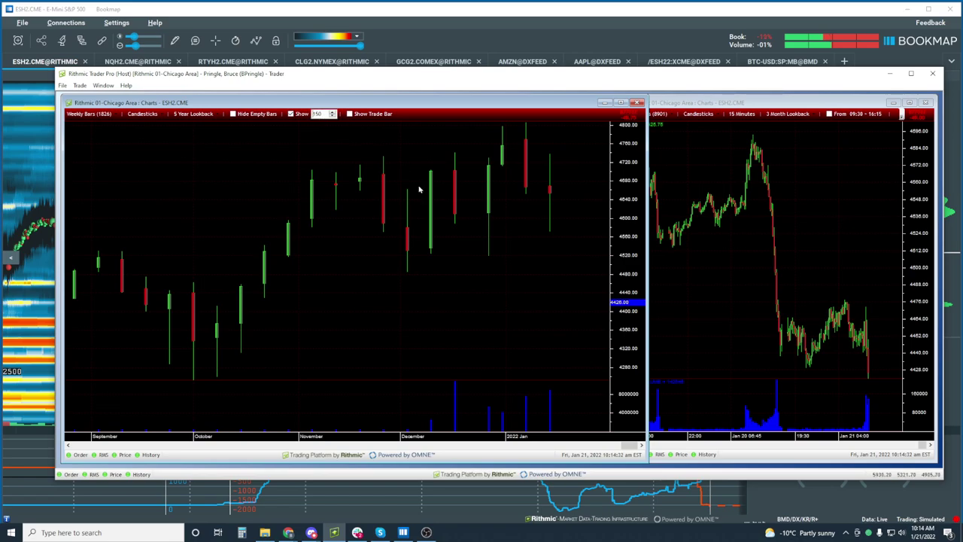
pyautogui.doubleClick(319, 114)
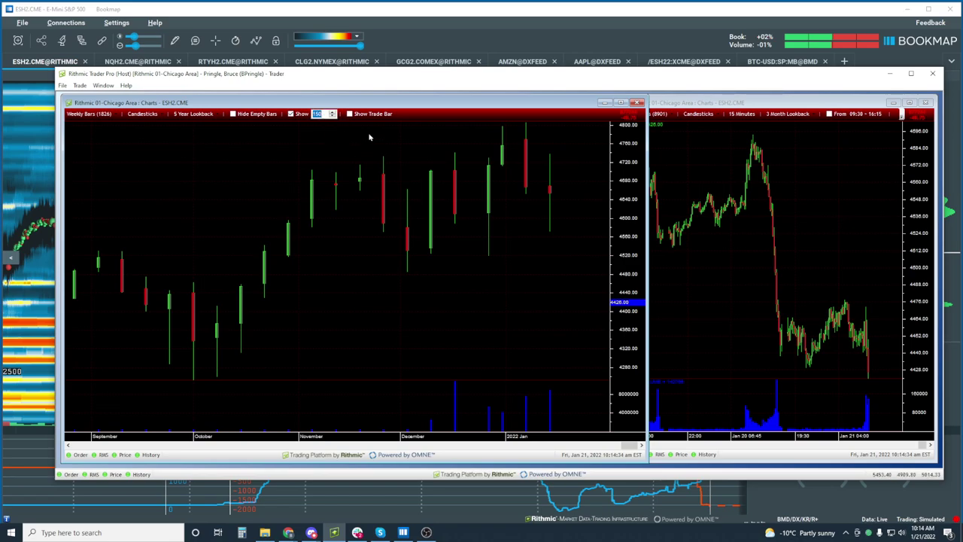
pyautogui.write('250')
pyautogui.press('Return')
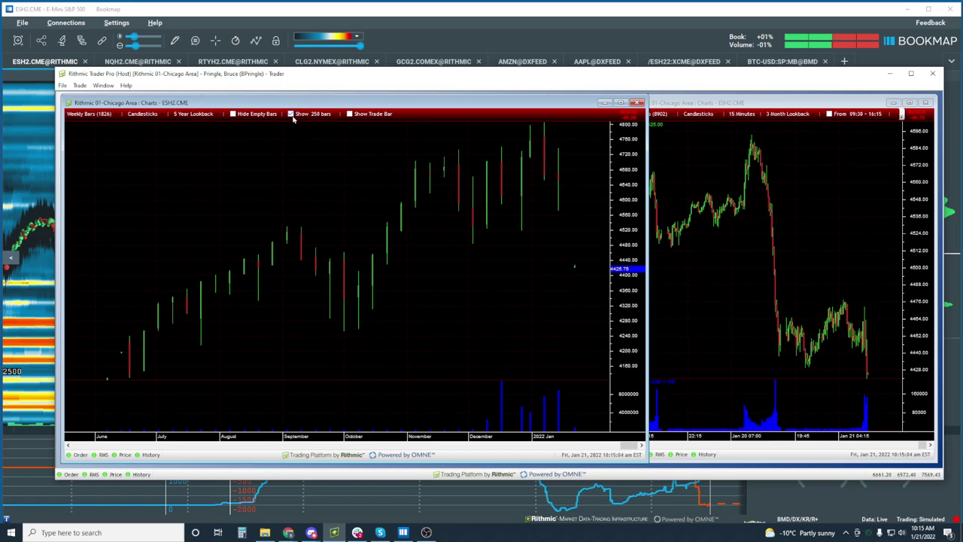
# Change the widened chart back to Daily Bars and narrow its window until the hourly chart is uncovered.
pyautogui.click(94, 115)
pyautogui.click(107, 137)
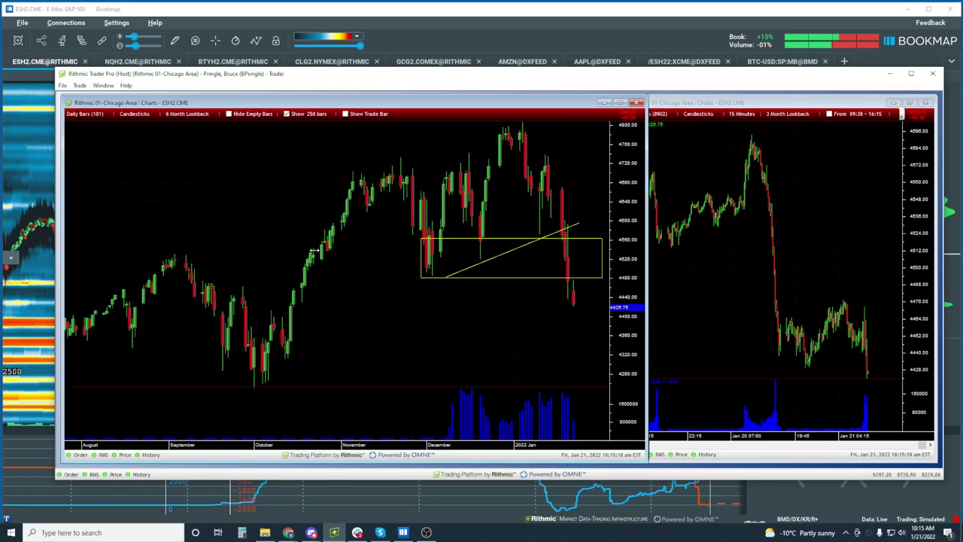
pyautogui.moveTo(647, 270); pyautogui.dragTo(307, 248)
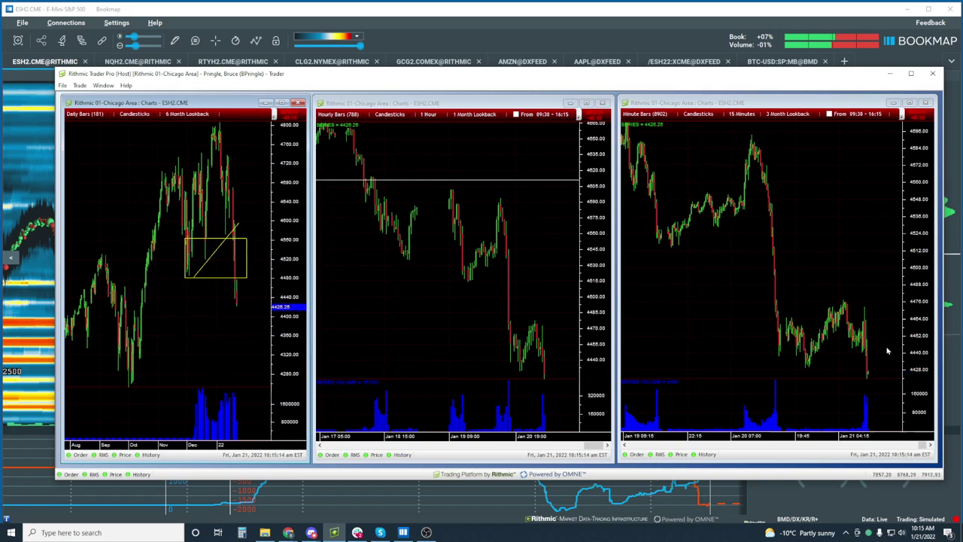
# Check the latest lows and the rebound before them on the 15-minute ESH2 chart with the crosshair.
pyautogui.click(826, 365)
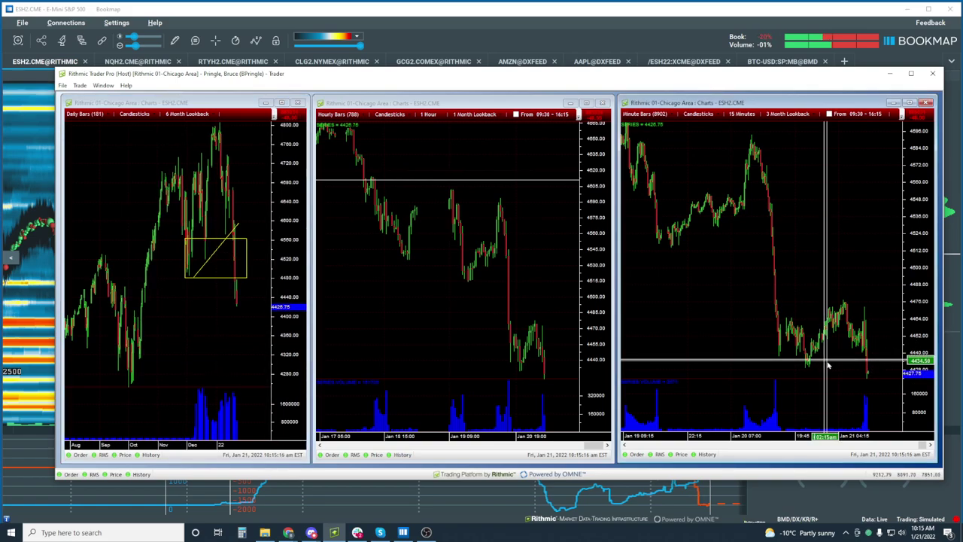
pyautogui.click(834, 316)
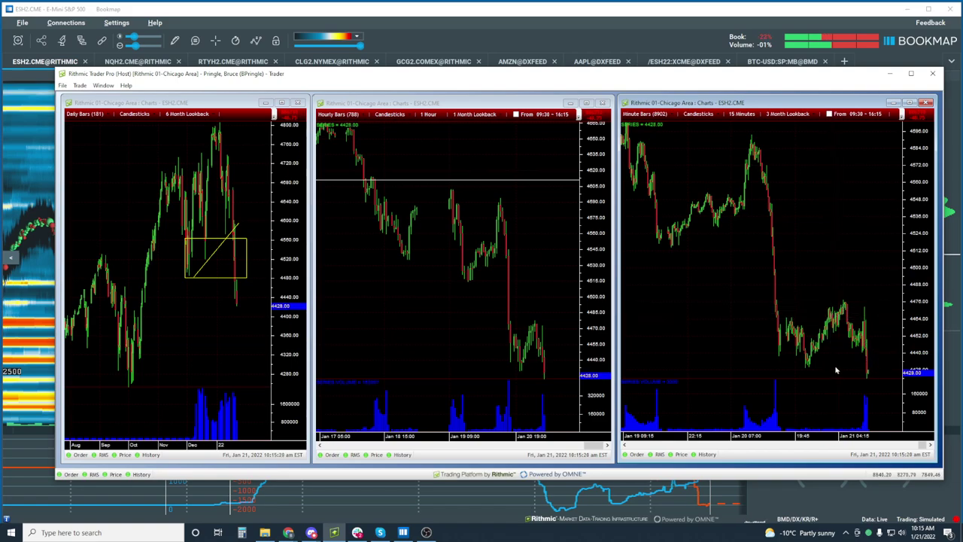
pyautogui.click(836, 370)
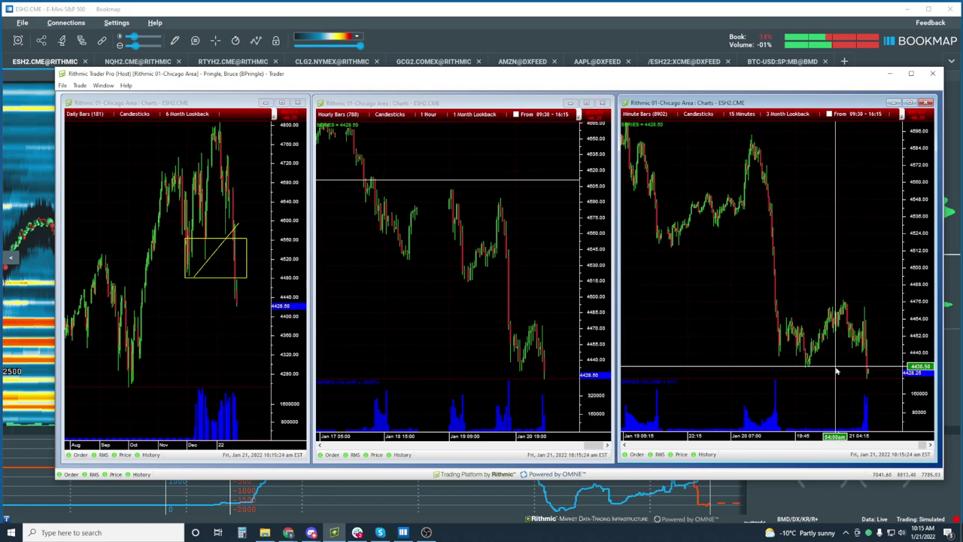
pyautogui.click(838, 237)
# Switch to the Bookmap window and examine ESH2 price and resting liquidity on the heatmap around the selloff since 09:30.
pyautogui.click(675, 26)
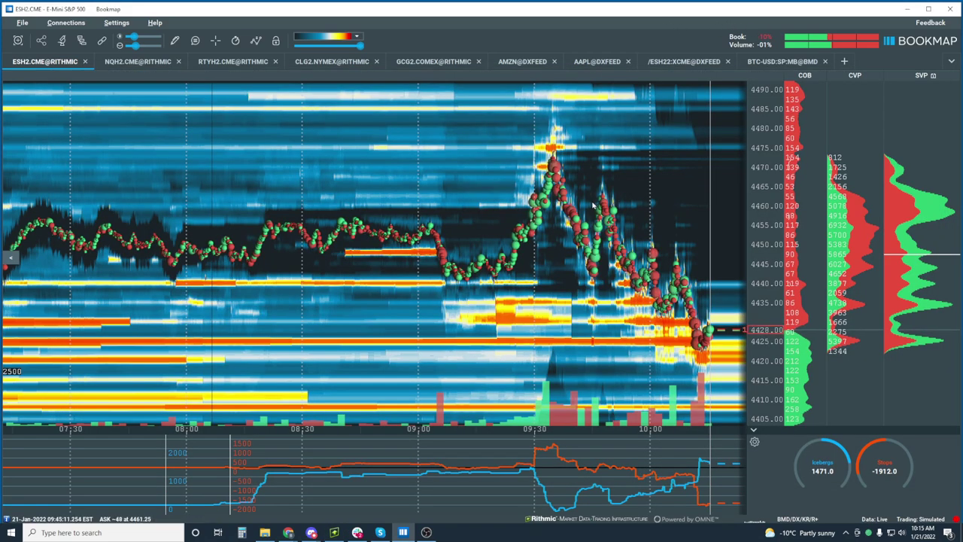
pyautogui.scroll(3, 653, 226)
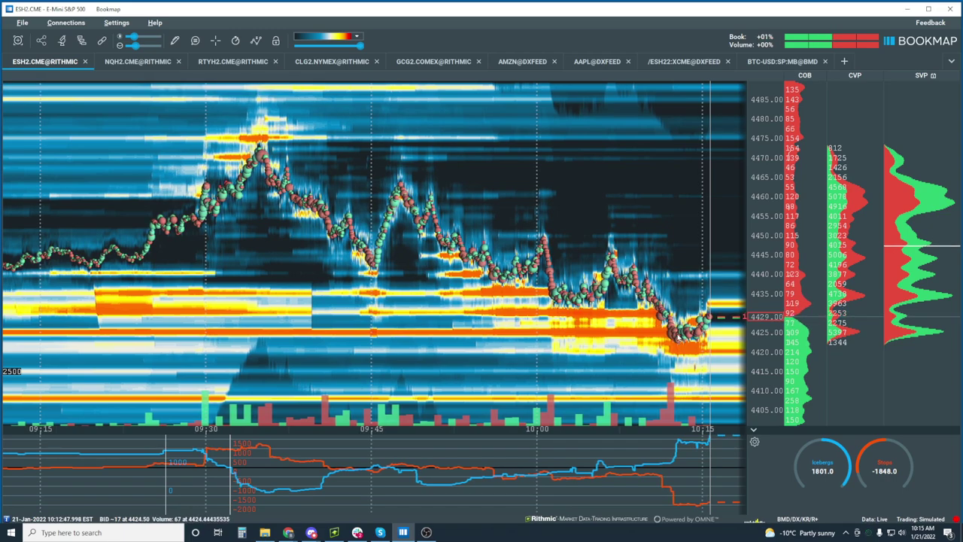
pyautogui.scroll(-3, 773, 221)
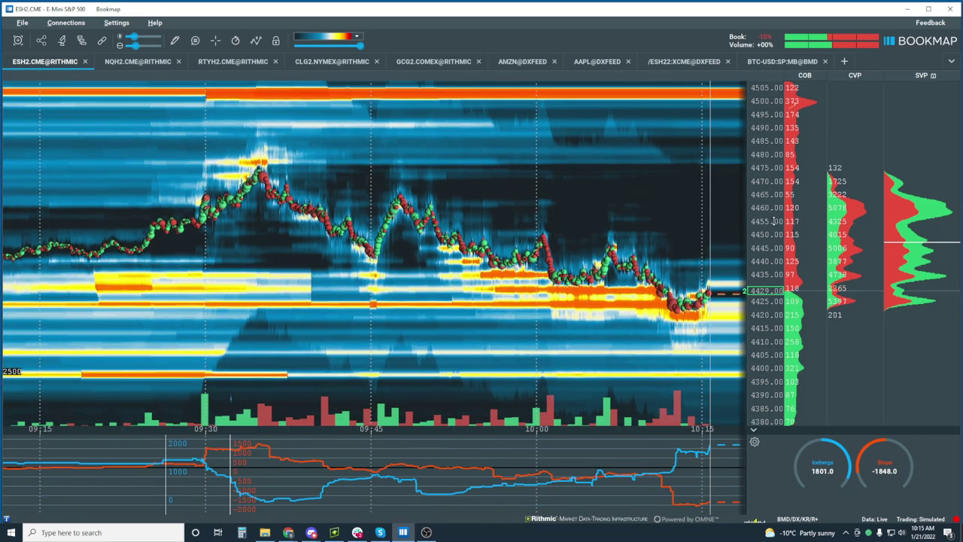
pyautogui.scroll(1, 773, 221)
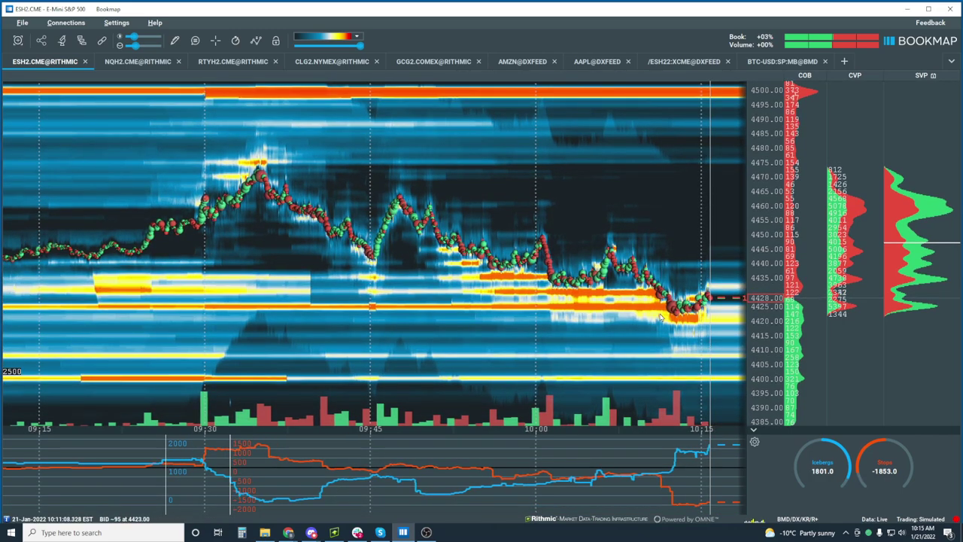
pyautogui.scroll(-3, 647, 313)
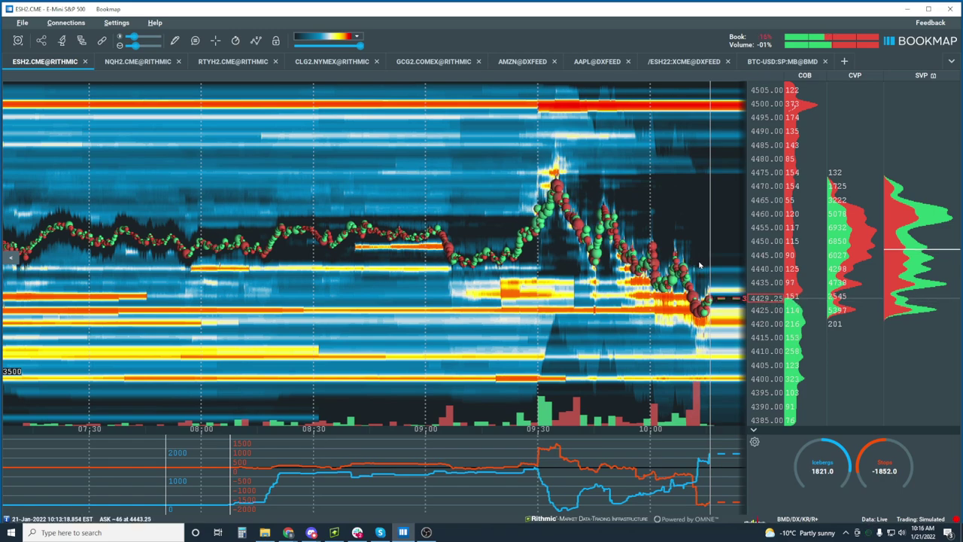
pyautogui.scroll(5, 696, 269)
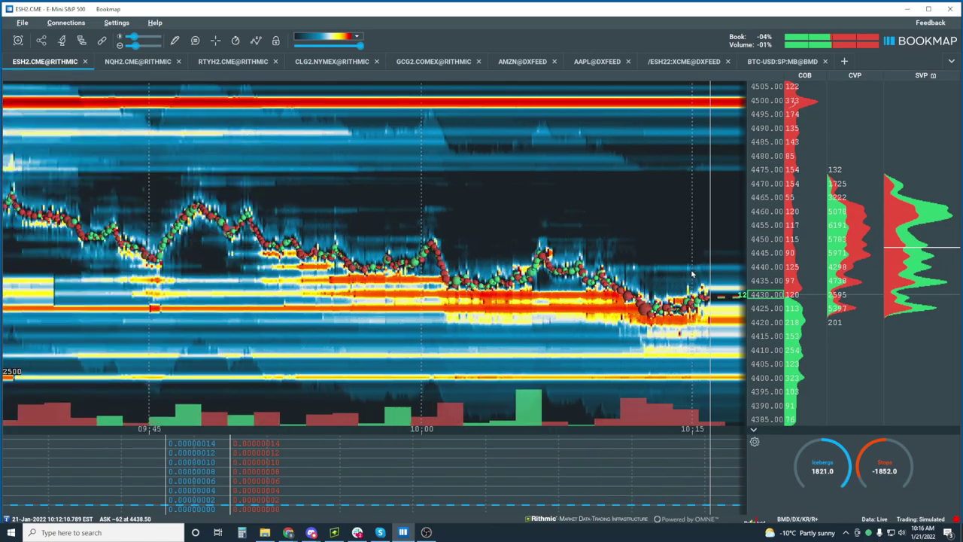
pyautogui.scroll(2, 692, 273)
pyautogui.scroll(3, 692, 273)
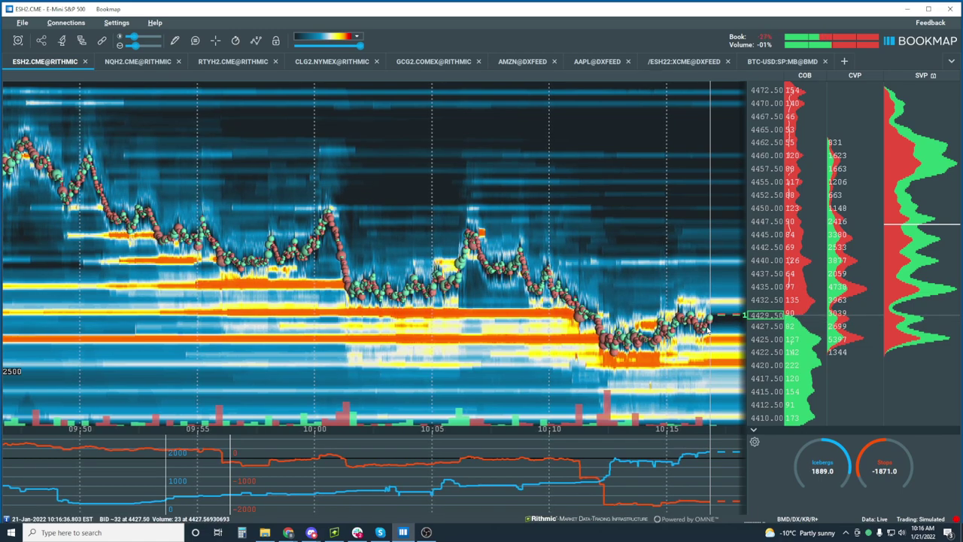
# Turn on the crosshair for the ESH2 heatmap and inspect the latest rebound highs at close range.
pyautogui.click(215, 40)
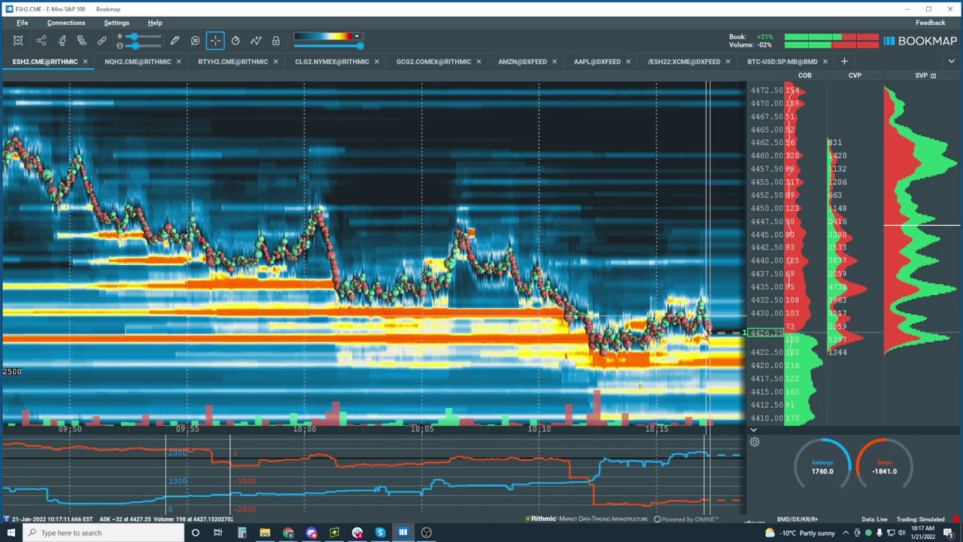
pyautogui.scroll(3, 722, 293)
pyautogui.scroll(2, 765, 343)
pyautogui.scroll(2, 765, 343)
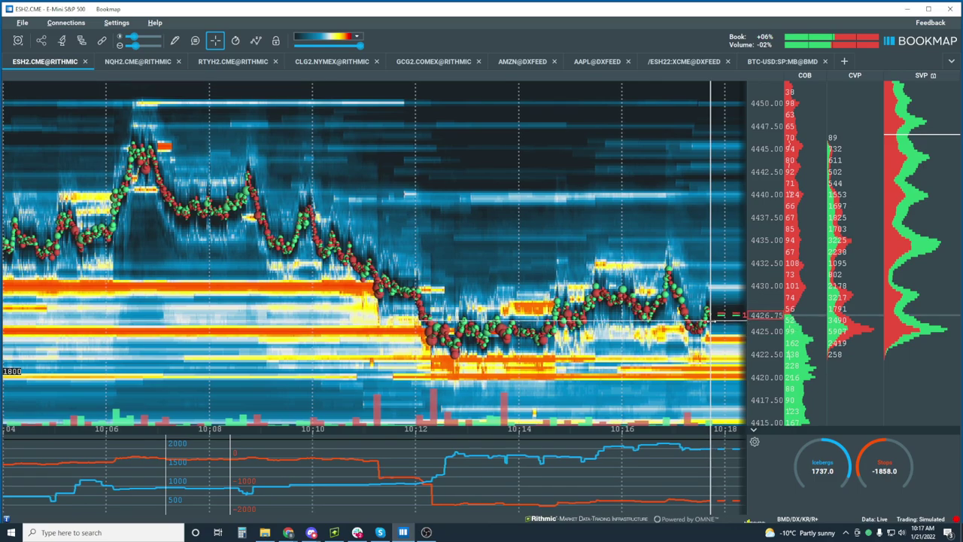
pyautogui.scroll(2, 687, 288)
pyautogui.scroll(2, 687, 288)
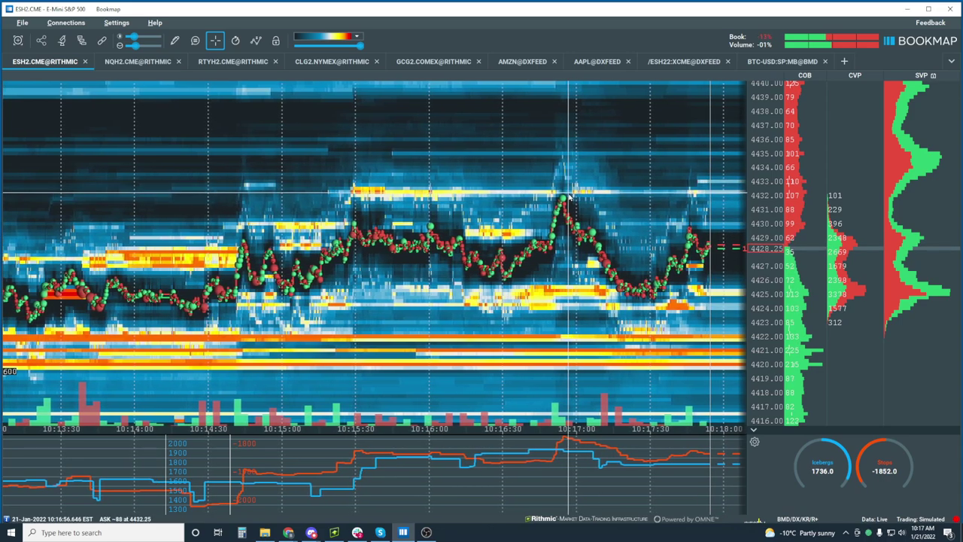
# Compare the ESH2 rebound after 10:12 with the liquidity bands and swing highs of the preceding decline.
pyautogui.scroll(-2, 637, 368)
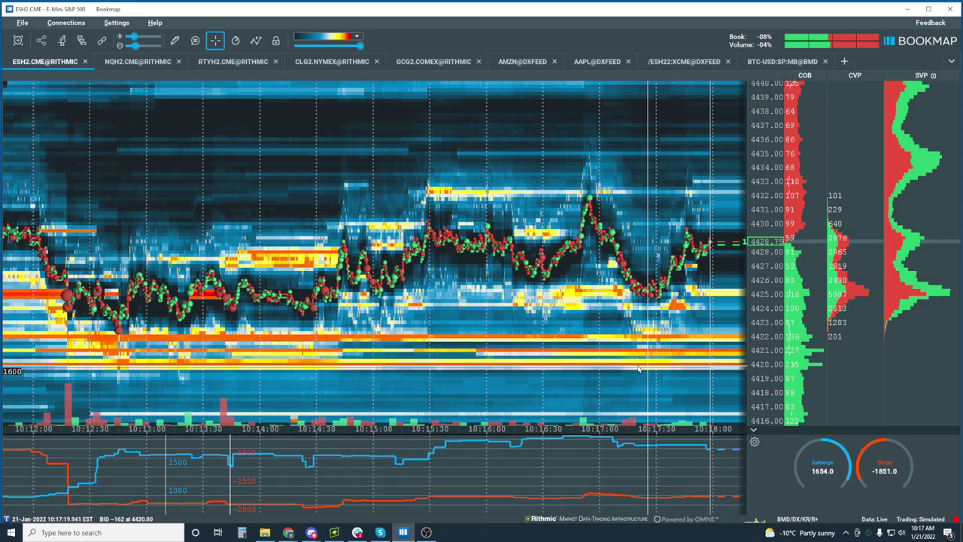
pyautogui.scroll(-2, 638, 368)
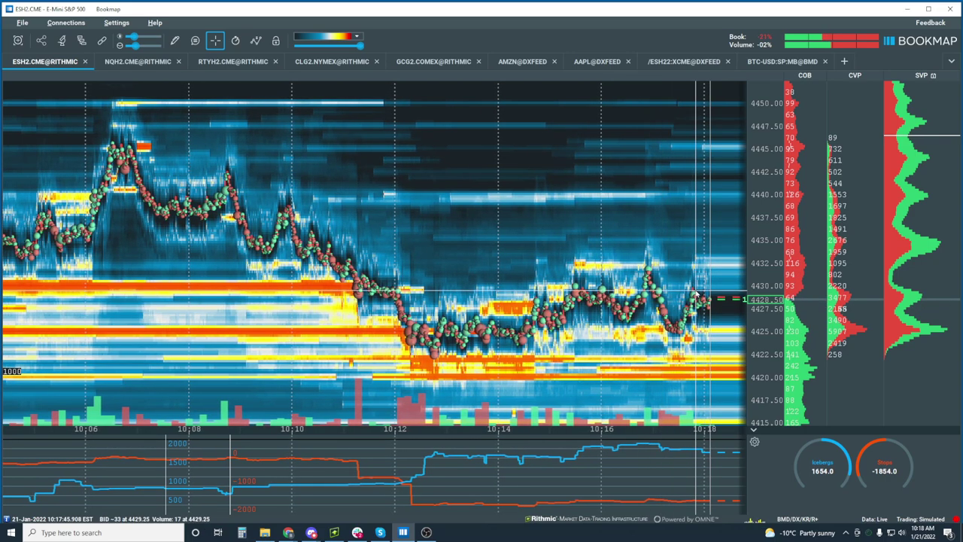
pyautogui.scroll(3, 692, 290)
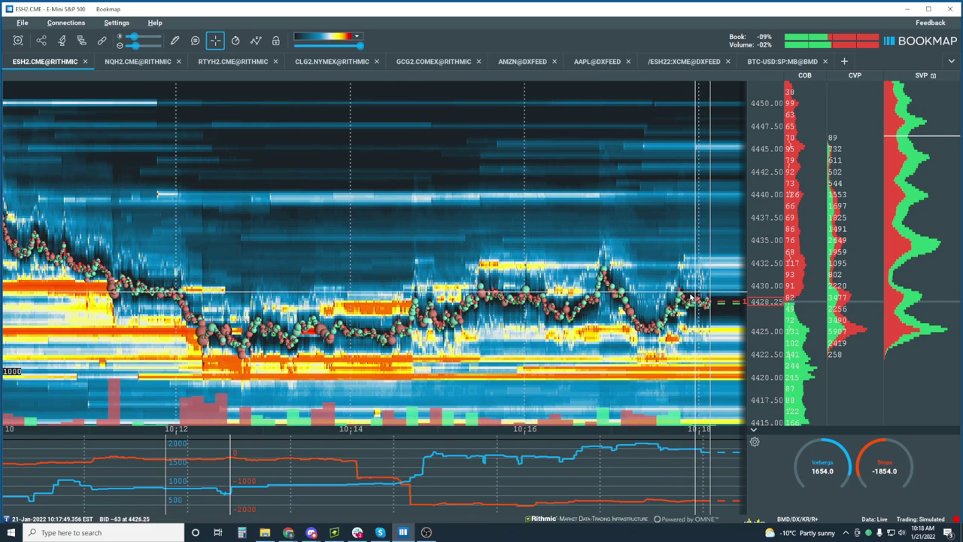
pyautogui.scroll(2, 691, 295)
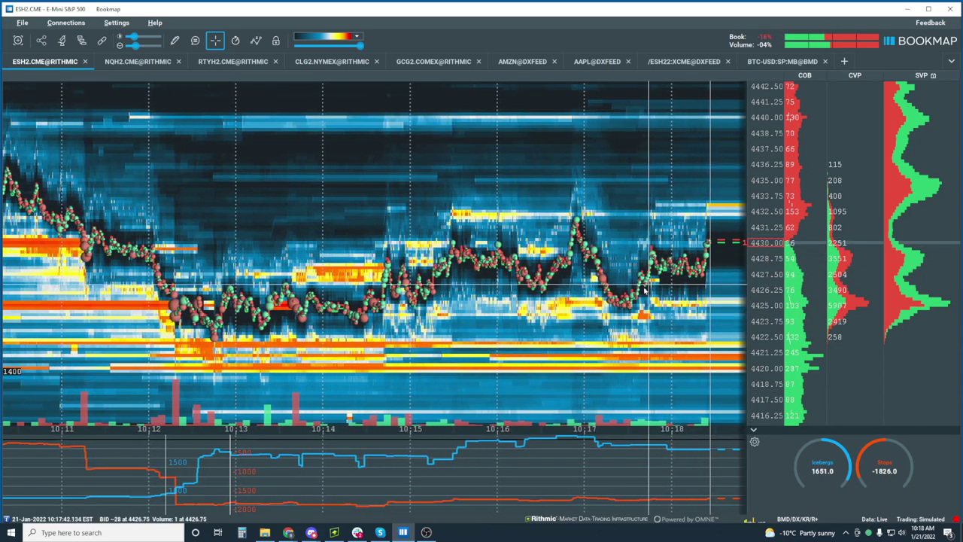
pyautogui.scroll(-5, 714, 294)
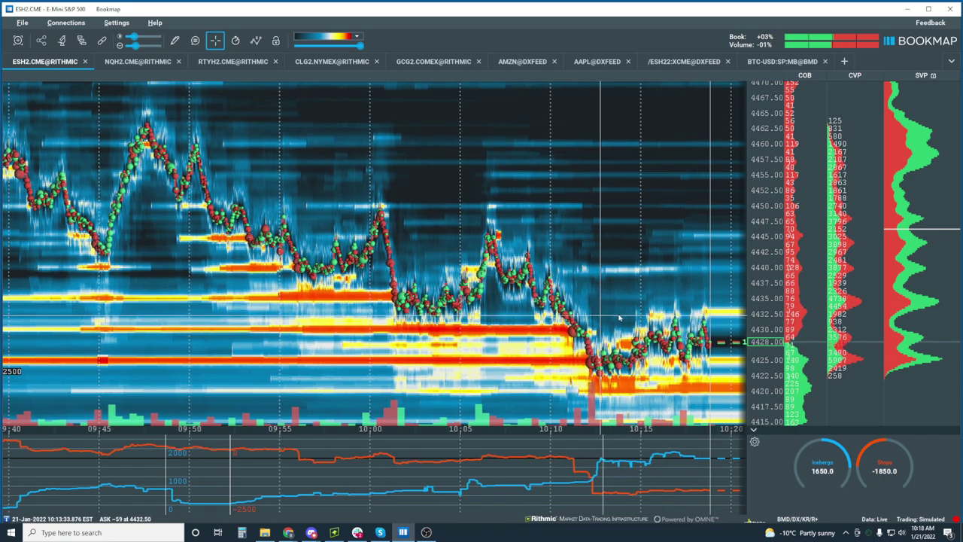
pyautogui.scroll(3, 625, 323)
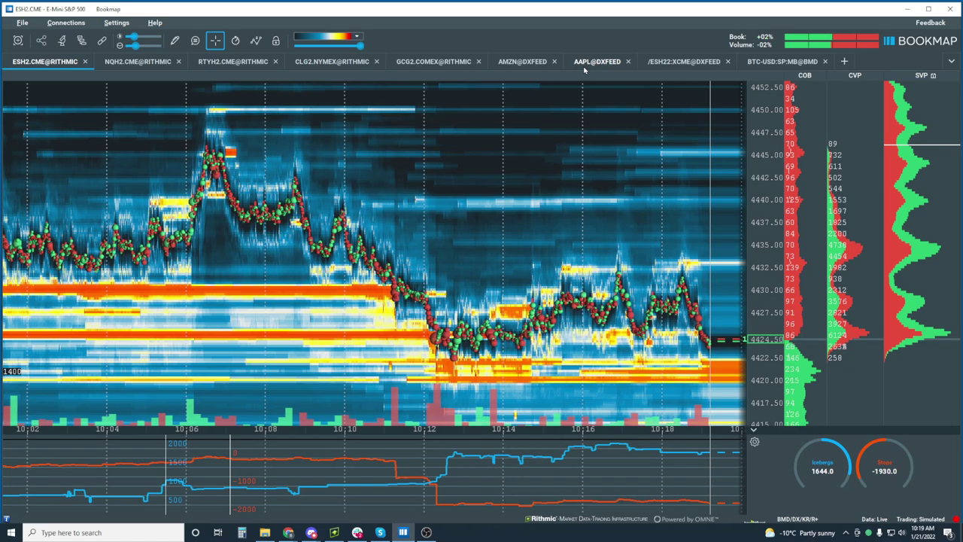
# Subscribe to the symbol tsla from the dxFeed platform with 1h local/1h cloud historical data.
pyautogui.click(844, 61)
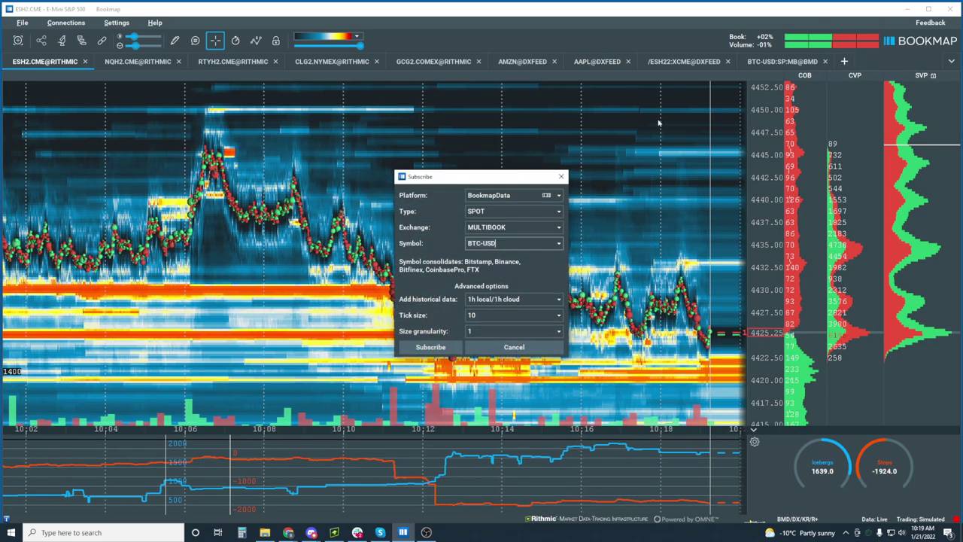
pyautogui.click(517, 198)
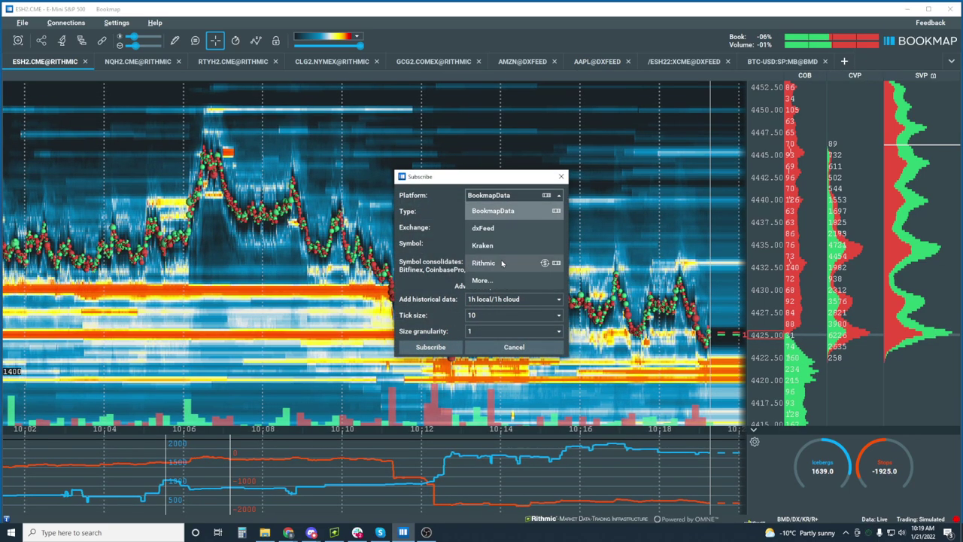
pyautogui.click(512, 228)
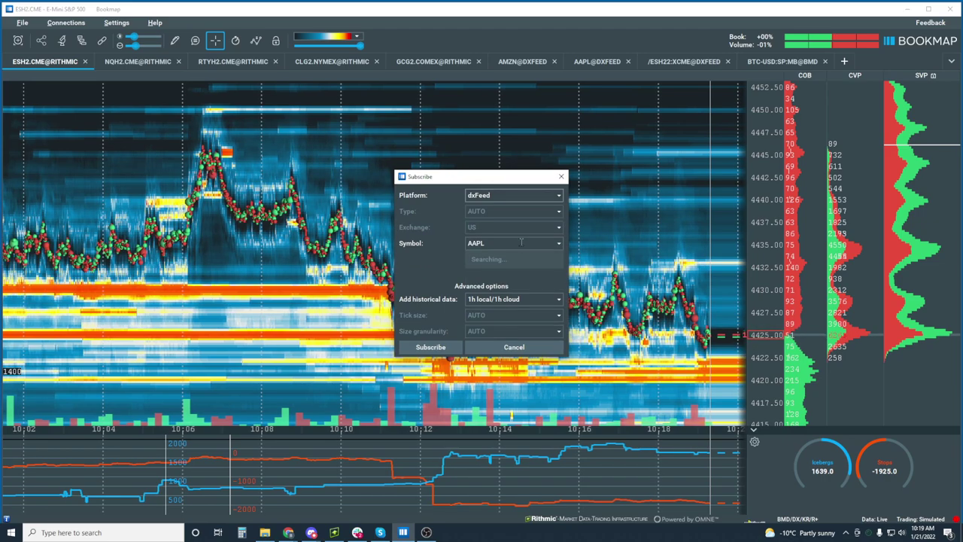
pyautogui.doubleClick(504, 243)
pyautogui.write('tsla')
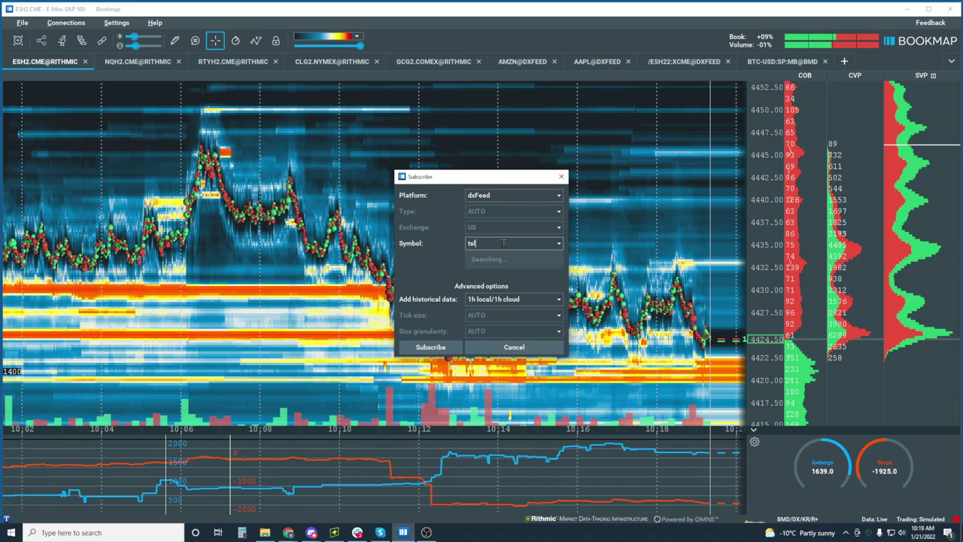
pyautogui.click(543, 270)
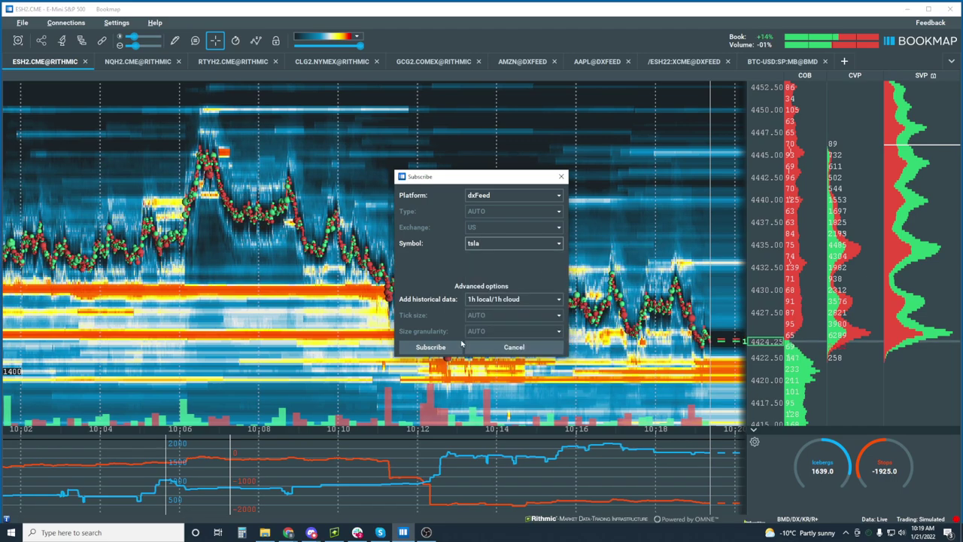
pyautogui.click(443, 349)
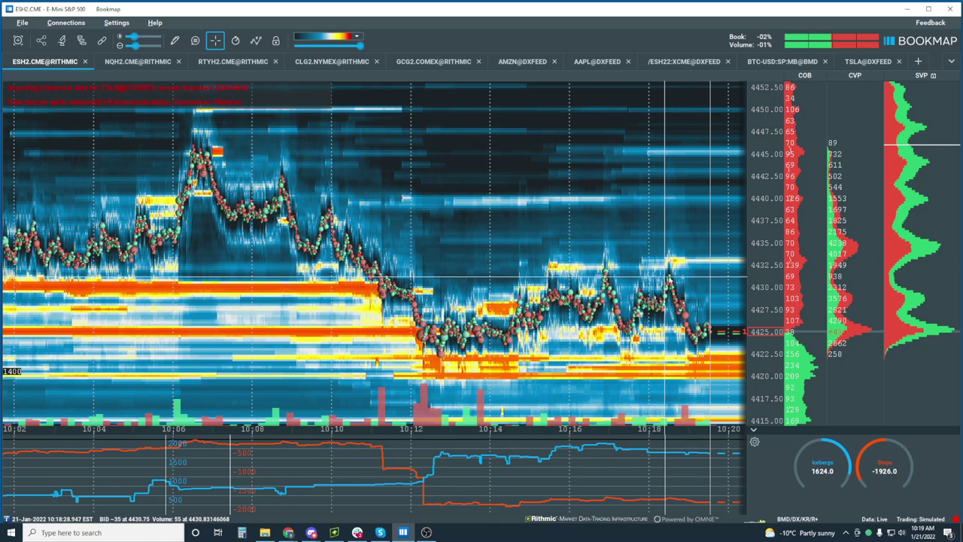
# Examine the ESH2 rebound high after 10:18 and the liquidity bands beneath the latest lows on the heatmap.
pyautogui.scroll(3, 669, 280)
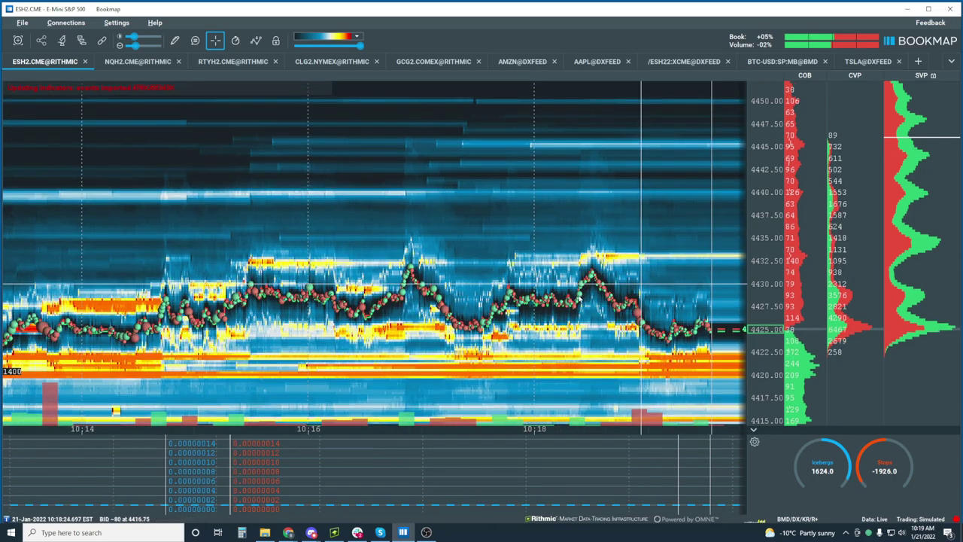
pyautogui.scroll(2, 579, 299)
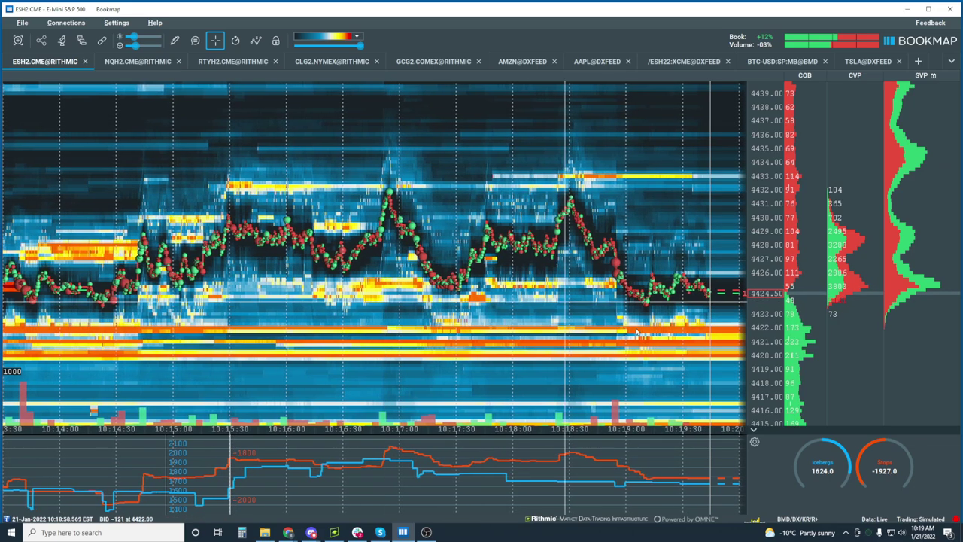
pyautogui.scroll(-5, 715, 305)
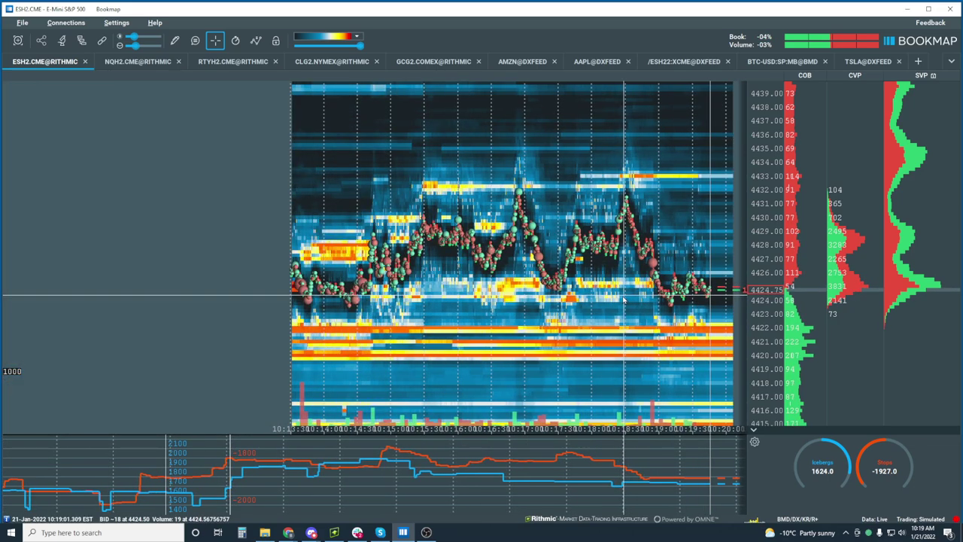
pyautogui.scroll(-3, 622, 300)
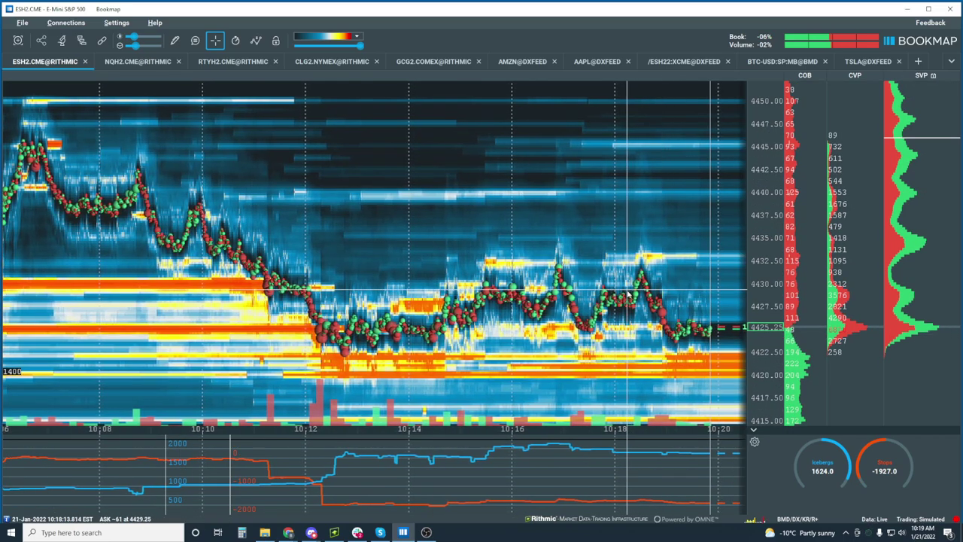
pyautogui.scroll(-3, 666, 305)
pyautogui.scroll(-3, 666, 305)
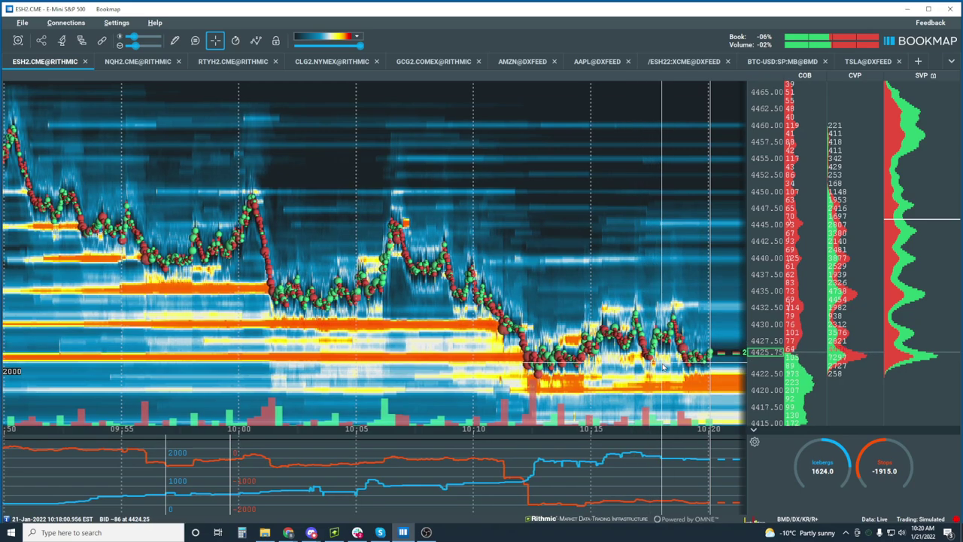
pyautogui.scroll(3, 665, 369)
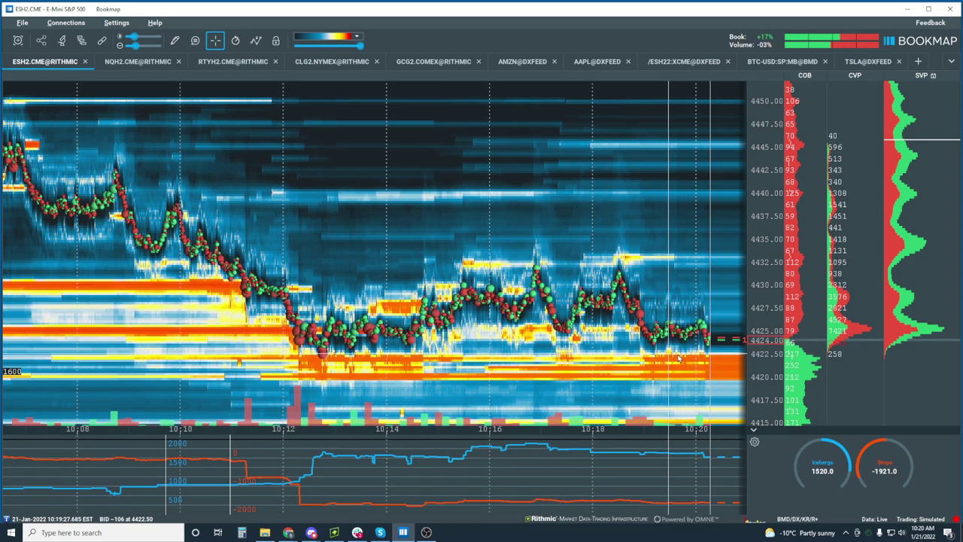
# Review the ESH2 decline since 09:30 against the iceberg and stop lines beneath the heatmap.
pyautogui.scroll(-5, 678, 359)
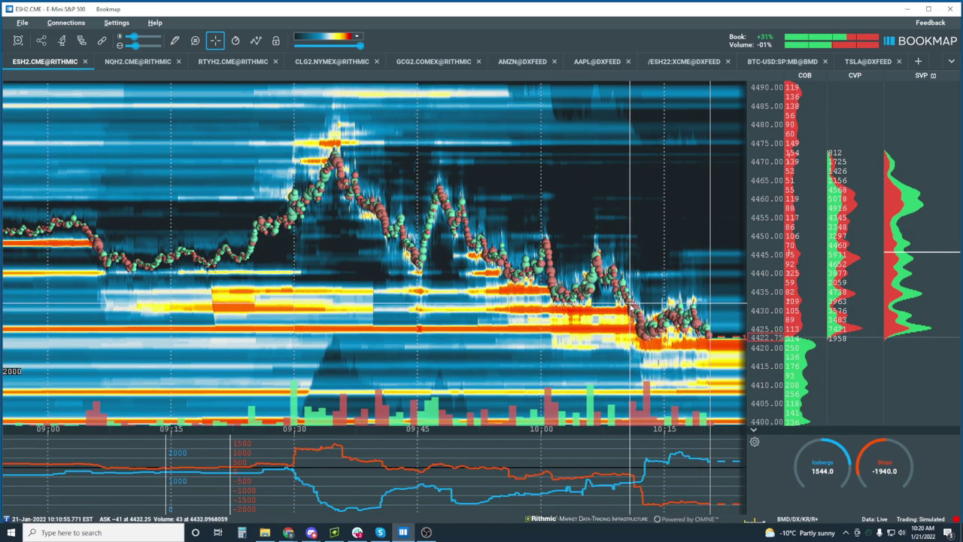
pyautogui.scroll(3, 635, 309)
pyautogui.scroll(3, 779, 358)
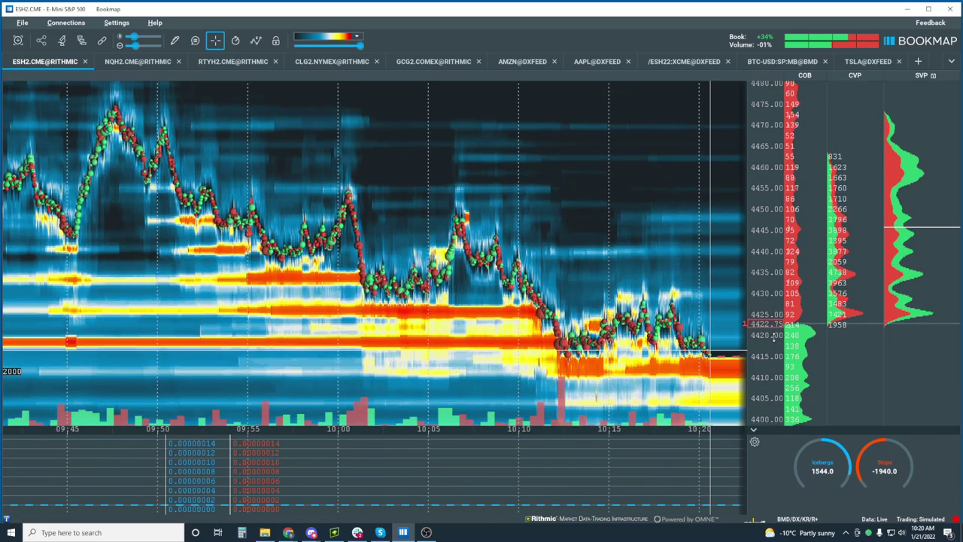
pyautogui.scroll(-3, 560, 317)
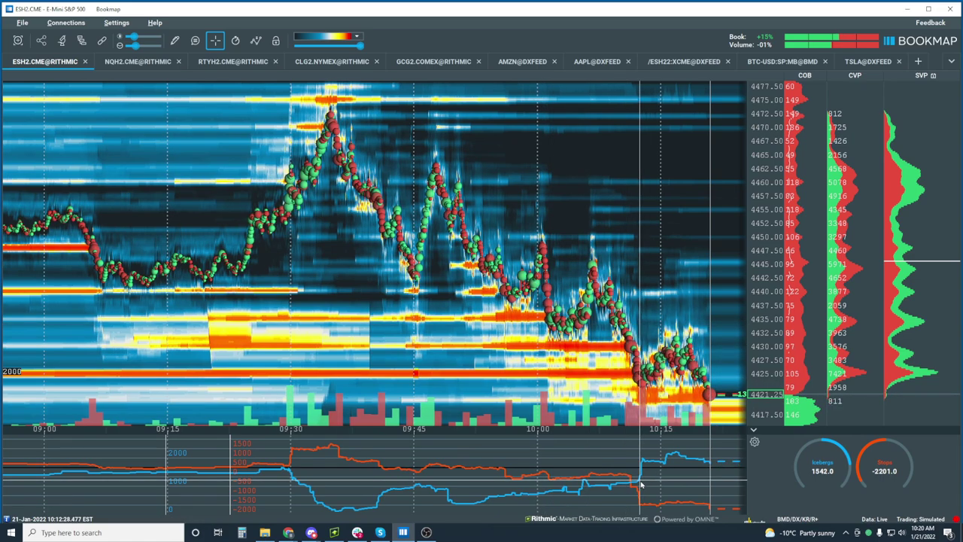
pyautogui.scroll(-3, 664, 364)
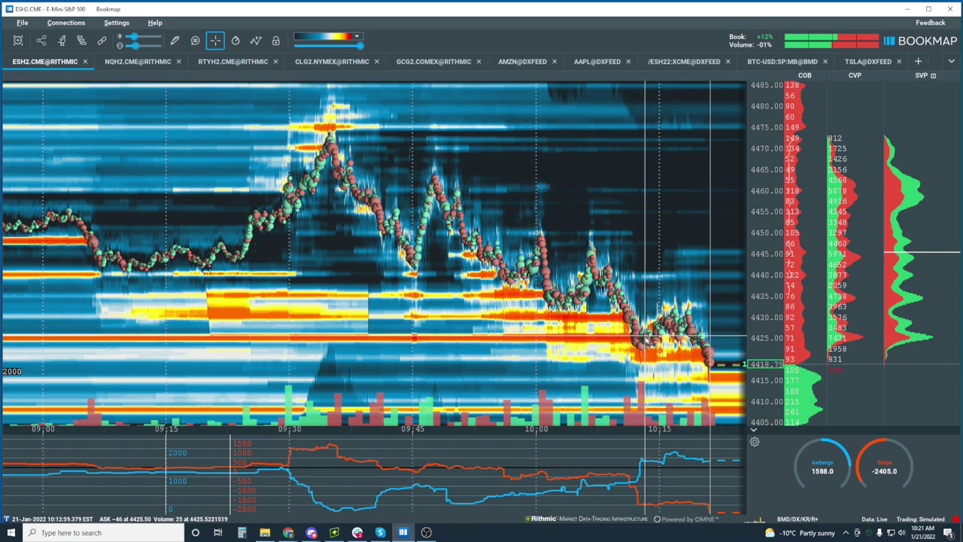
# Compare the latest ESH2 lows with the overnight range since 07:30 and the liquidity bands down to 4400 on the heatmap.
pyautogui.scroll(-5, 646, 339)
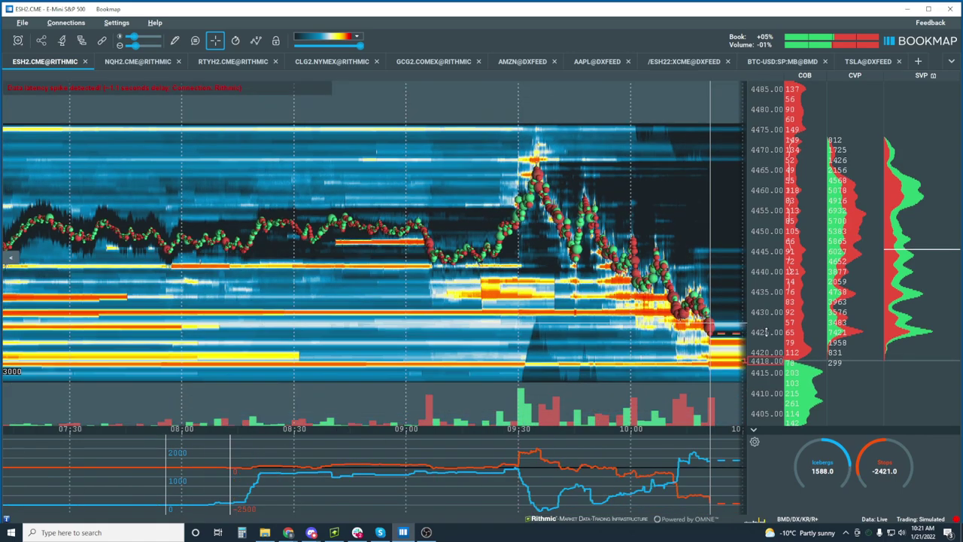
pyautogui.scroll(-2, 766, 332)
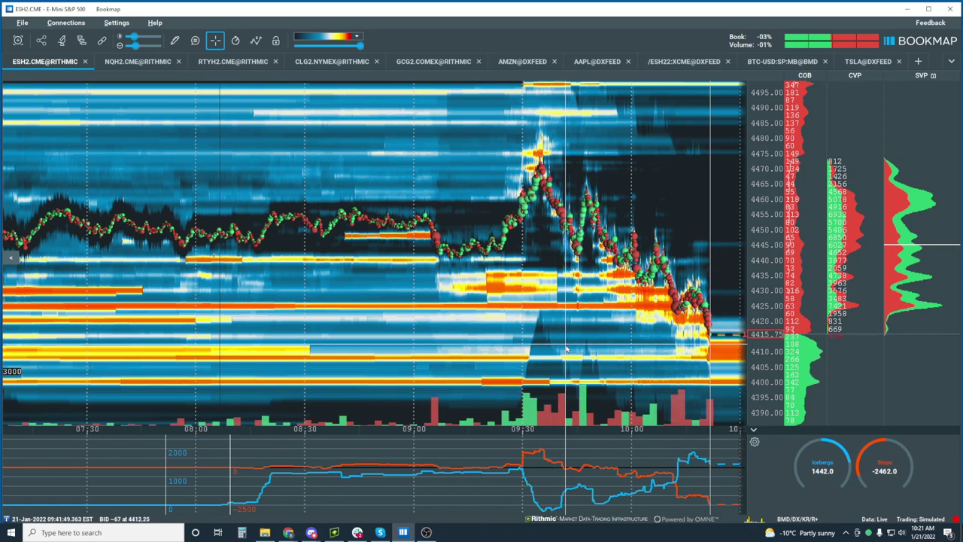
pyautogui.scroll(3, 657, 295)
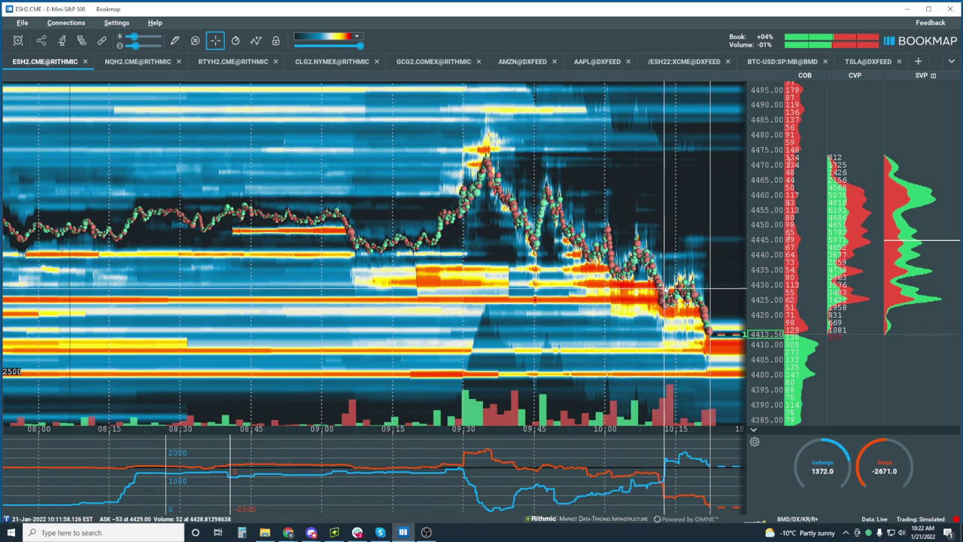
pyautogui.scroll(3, 647, 280)
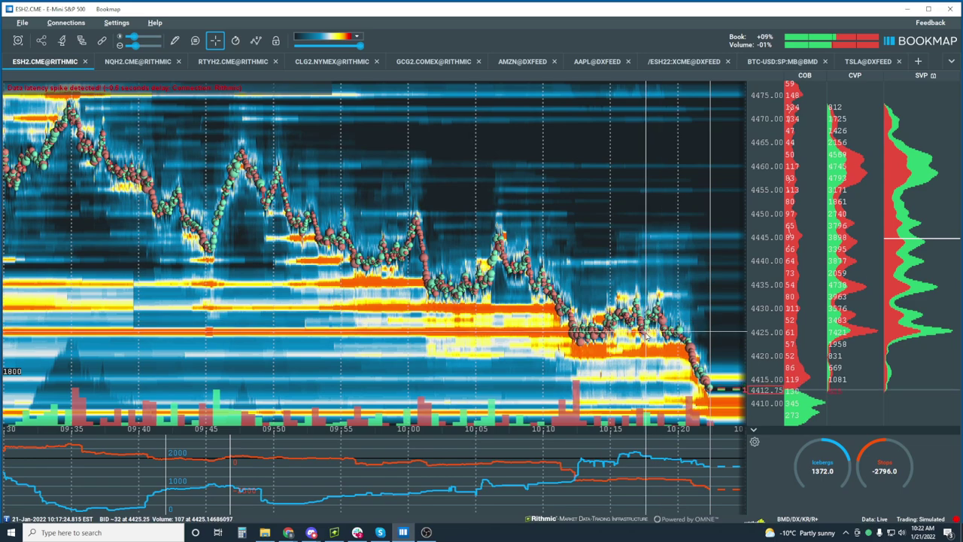
pyautogui.scroll(3, 649, 324)
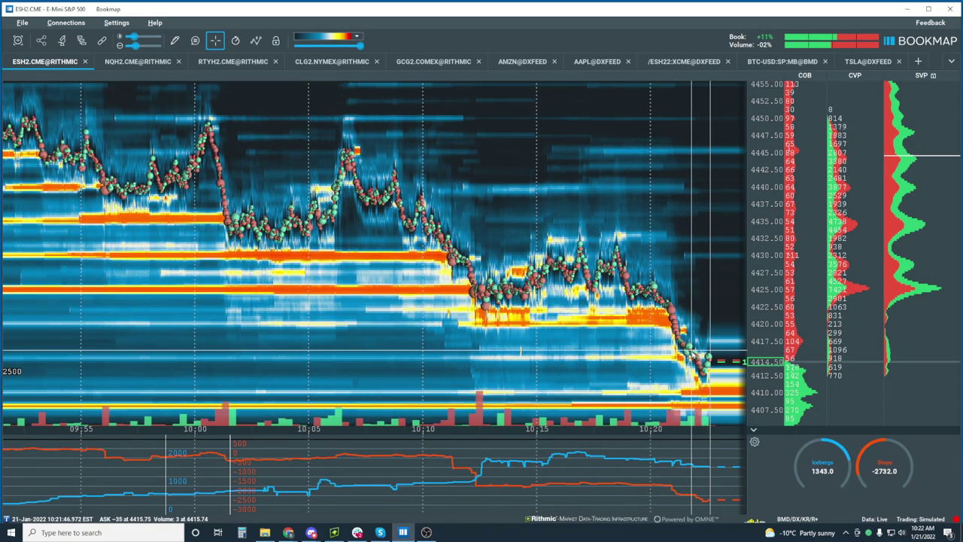
pyautogui.scroll(-2, 687, 308)
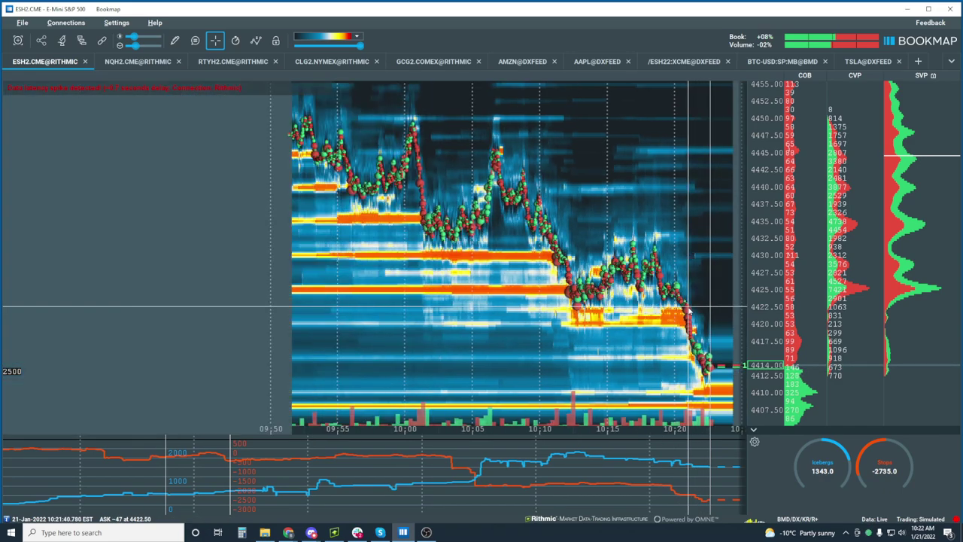
pyautogui.scroll(-2, 687, 309)
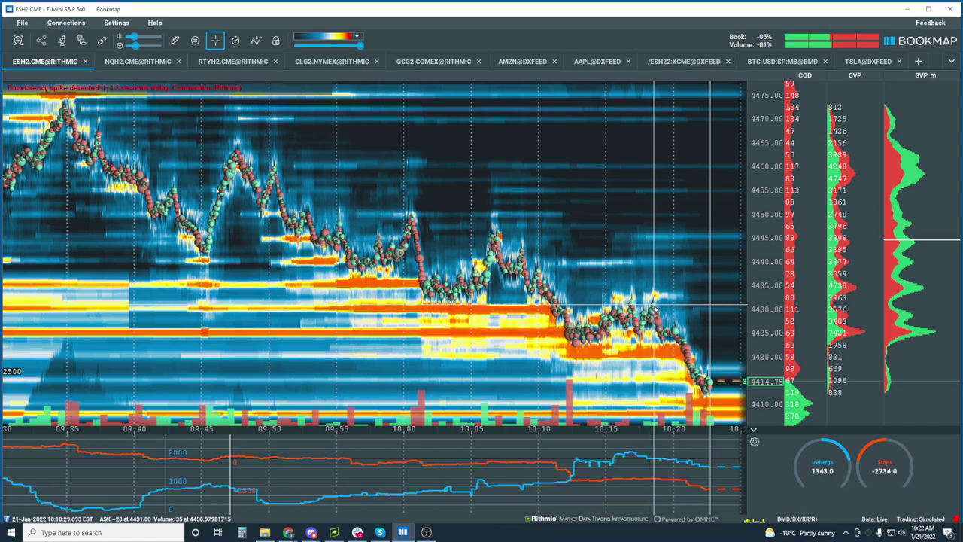
# Check the daily, hourly and 15-minute ESH2 charts in Rithmic Trader Pro, and examine the Bookmap heatmap around the drop after 10:20.
pyautogui.click(335, 533)
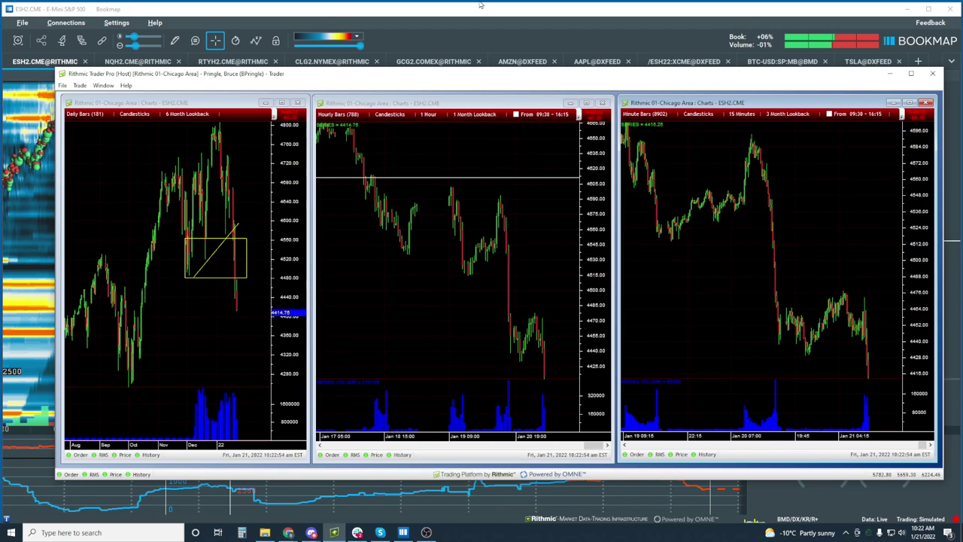
pyautogui.hotkey('alt', 'Tab')
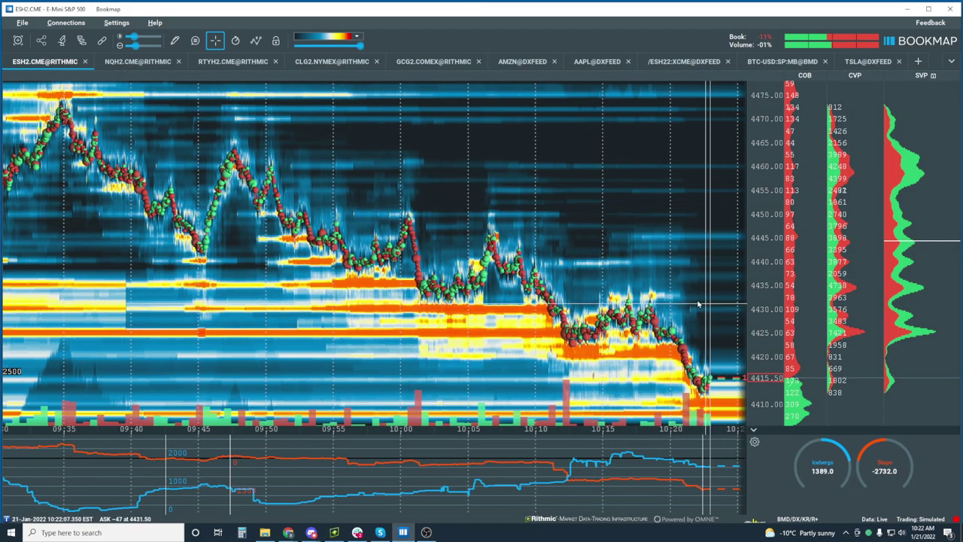
pyautogui.scroll(2, 691, 320)
pyautogui.scroll(4, 691, 320)
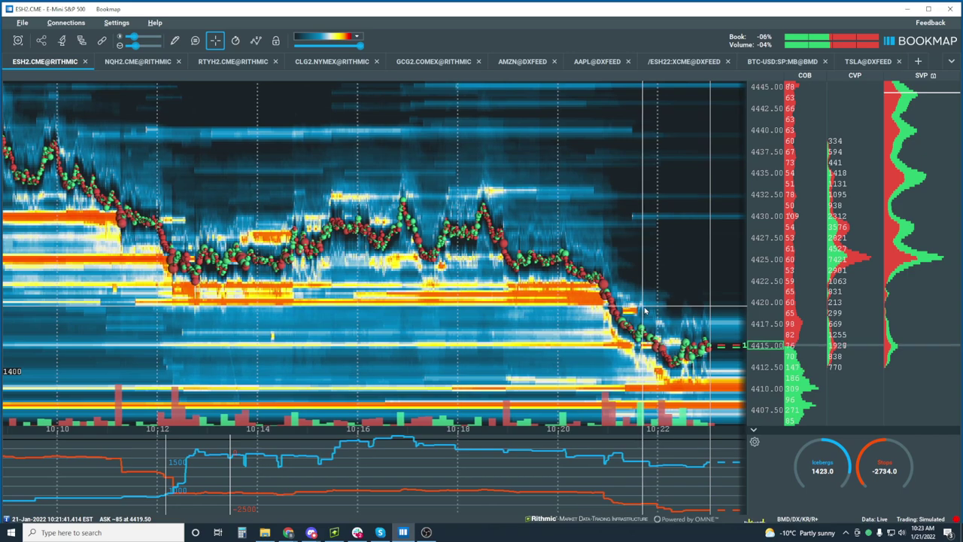
pyautogui.scroll(1, 657, 308)
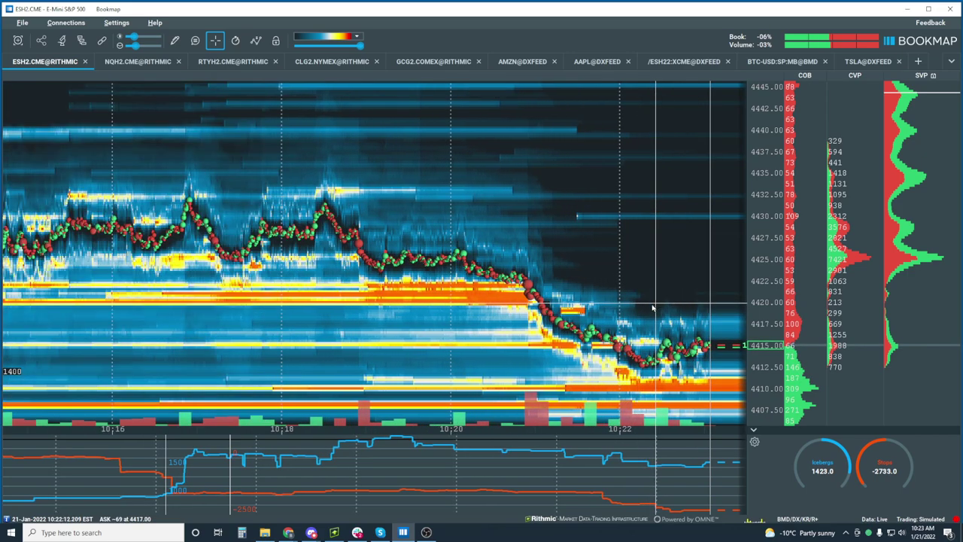
pyautogui.scroll(2, 663, 303)
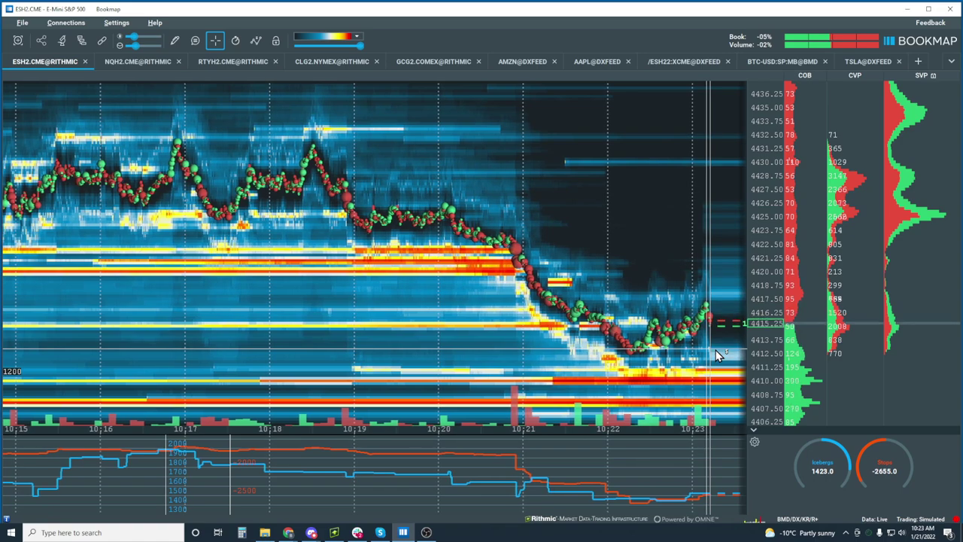
pyautogui.scroll(-2, 693, 323)
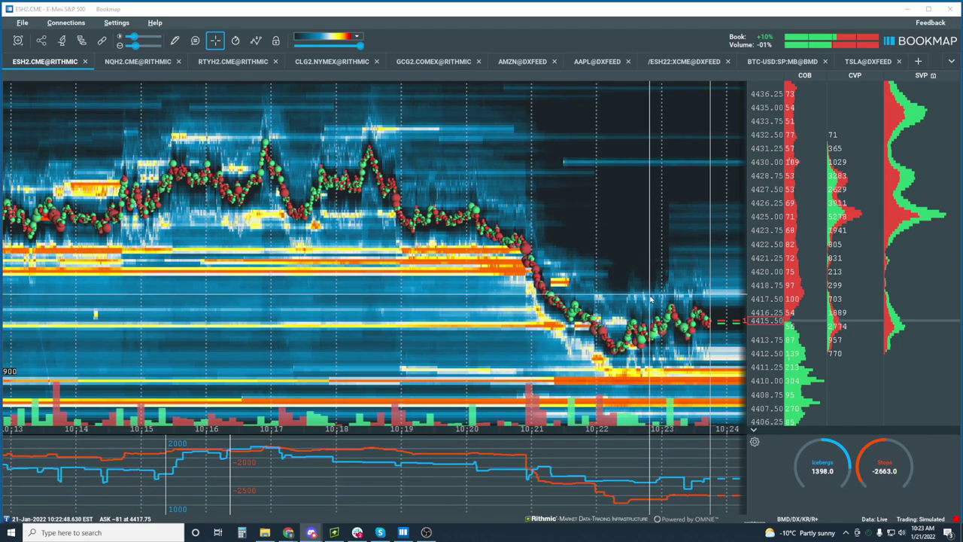
pyautogui.scroll(2, 652, 299)
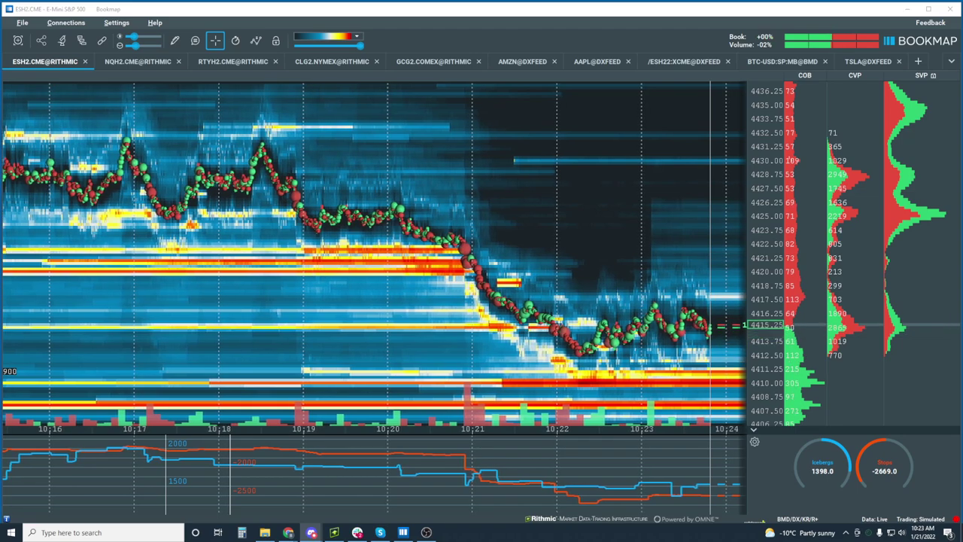
# Examine the ESH2 price move just after 10:24 against the icebergs and stops lines.
pyautogui.scroll(-3, 596, 222)
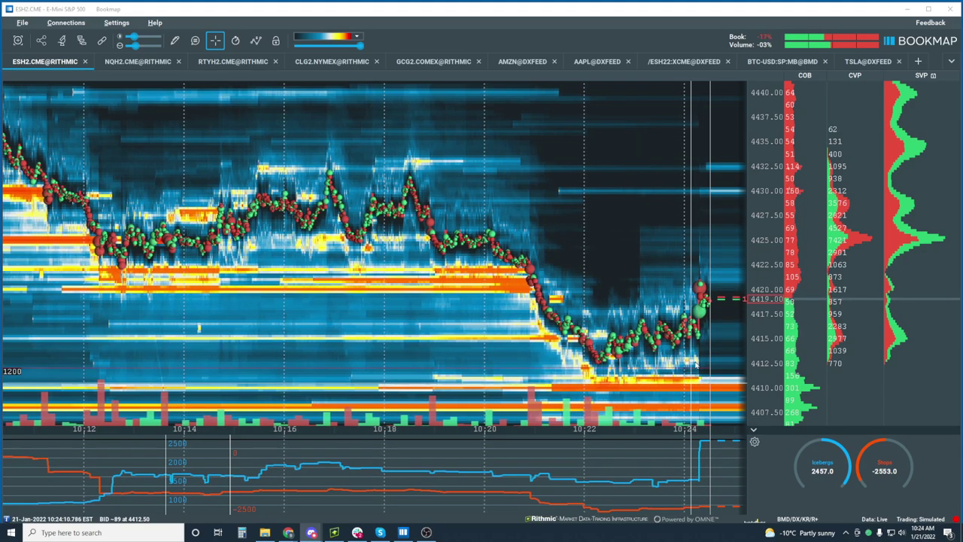
pyautogui.scroll(5, 693, 336)
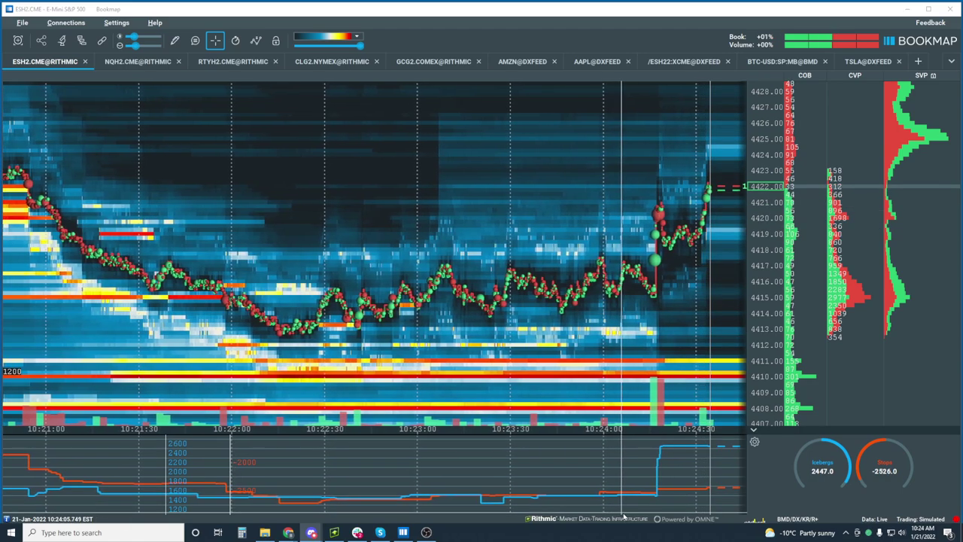
pyautogui.scroll(-5, 634, 371)
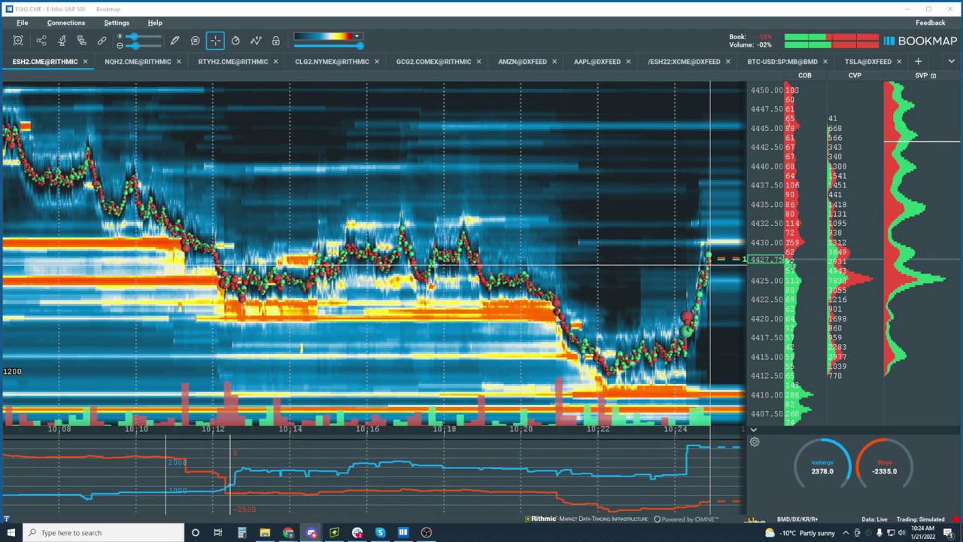
# Review the ESH2 heatmap liquidity between 4350 and 4500 against the swings since 09:45.
pyautogui.scroll(-3, 644, 316)
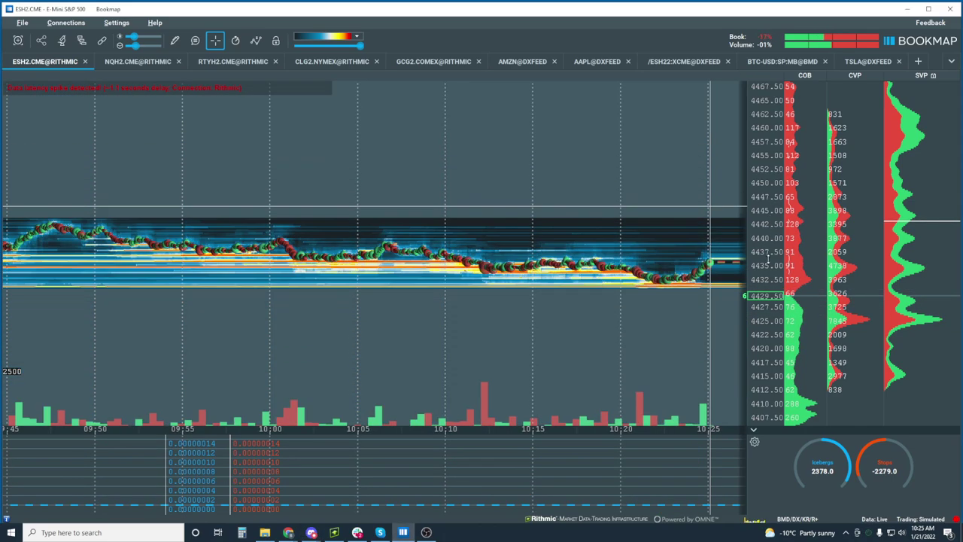
pyautogui.scroll(-3, 768, 258)
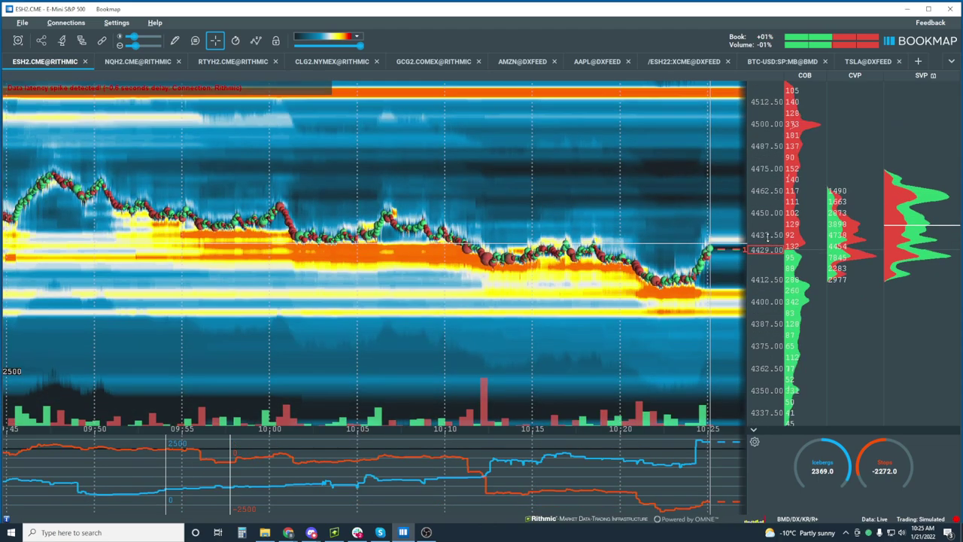
pyautogui.scroll(1, 768, 236)
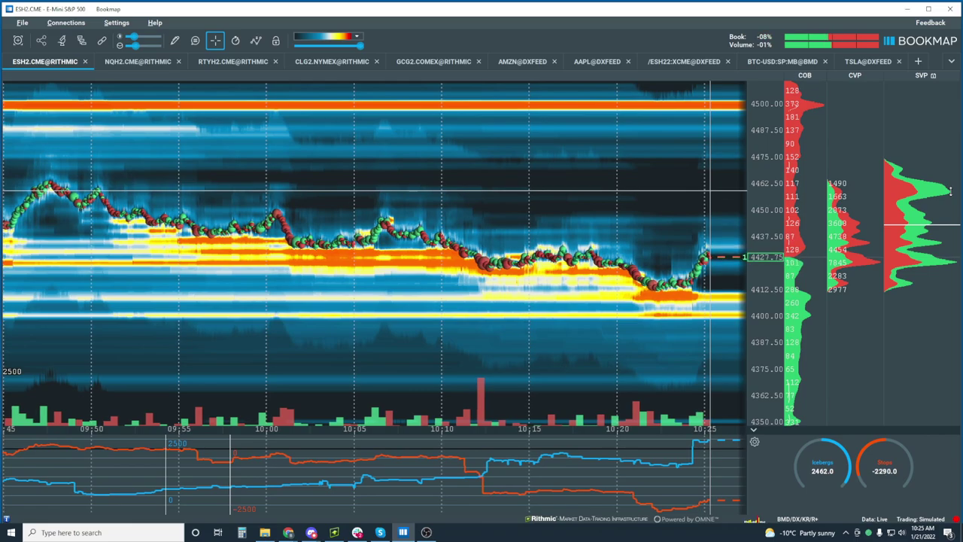
pyautogui.scroll(3, 652, 226)
pyautogui.scroll(1, 764, 311)
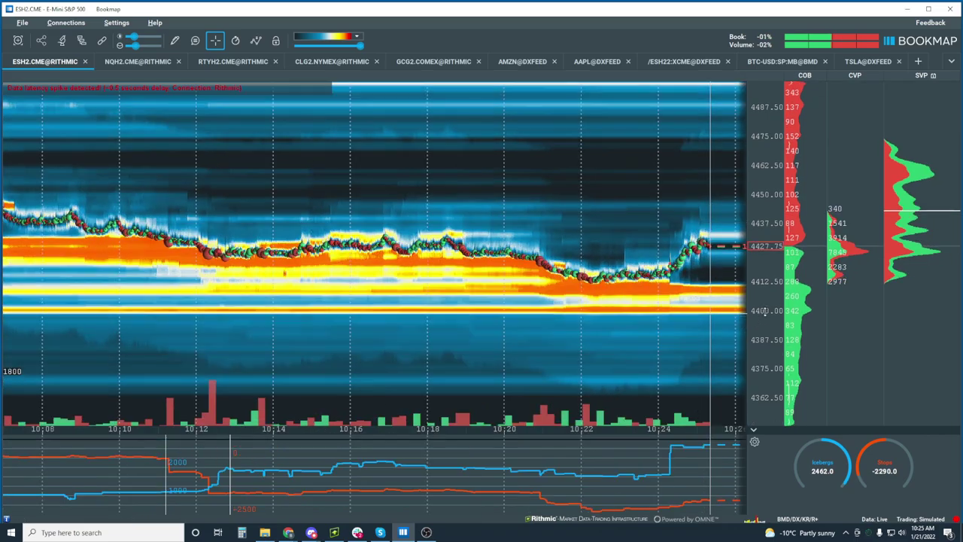
pyautogui.scroll(3, 764, 311)
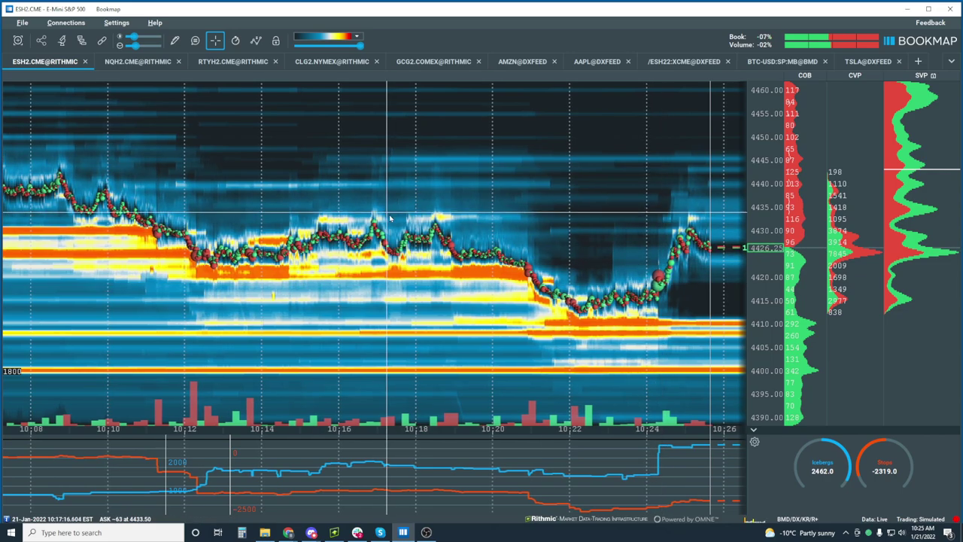
pyautogui.scroll(-3, 389, 218)
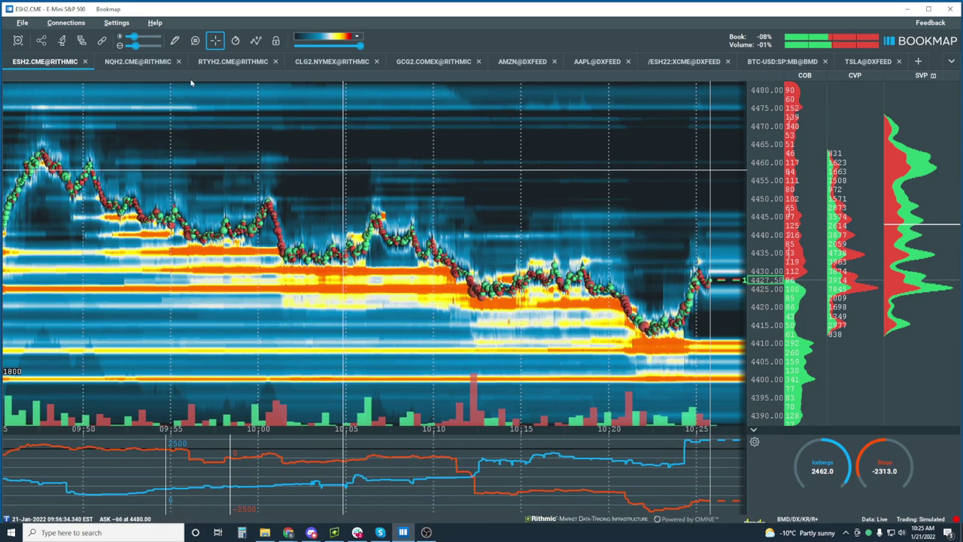
# Draw a horizontal line at about 4431.75 across the ESH2 heatmap, near the 10:16–10:19 swing highs.
pyautogui.click(175, 40)
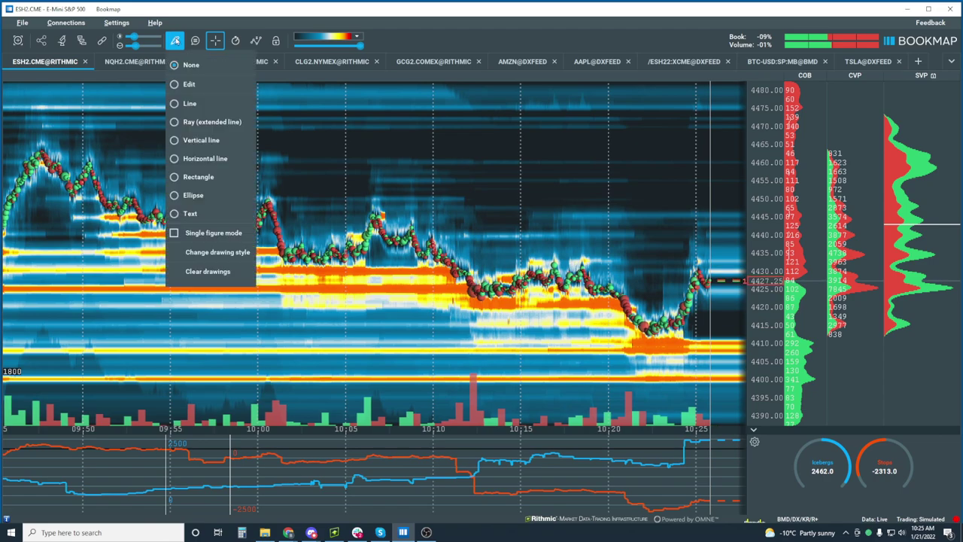
pyautogui.click(201, 140)
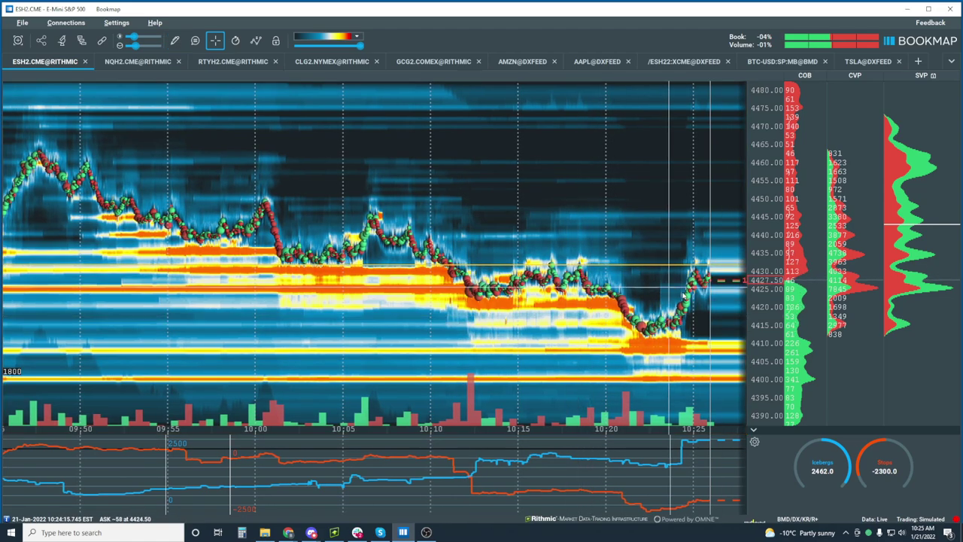
pyautogui.click(680, 252)
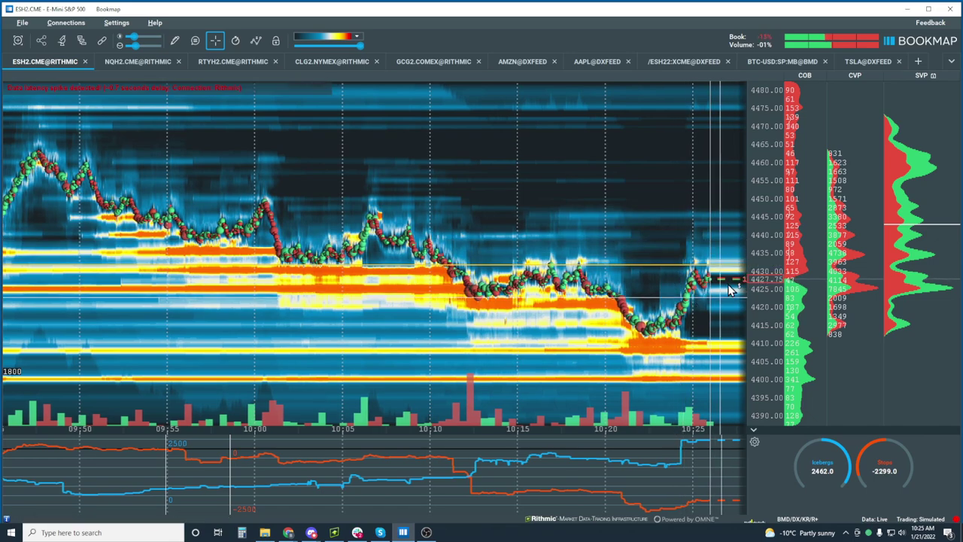
# Review the ESH2 rebound against the drawn horizontal line, and check the 15-minute candlestick chart in Rithmic Trader Pro.
pyautogui.scroll(5, 646, 275)
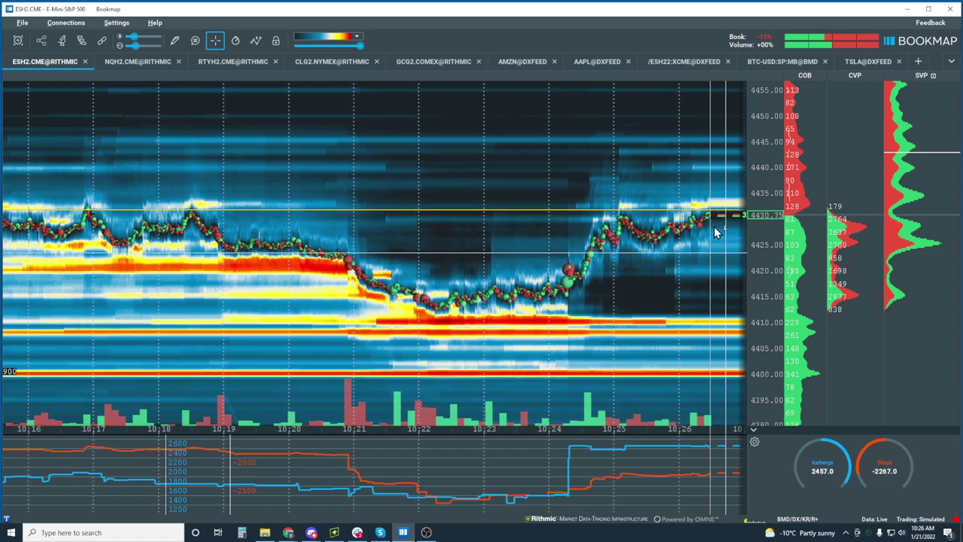
pyautogui.scroll(-3, 706, 205)
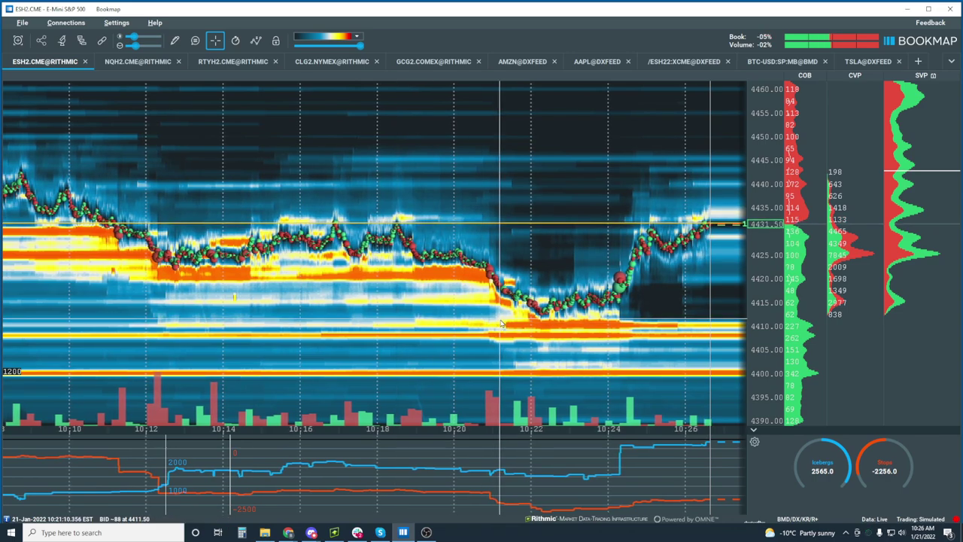
pyautogui.scroll(-5, 570, 250)
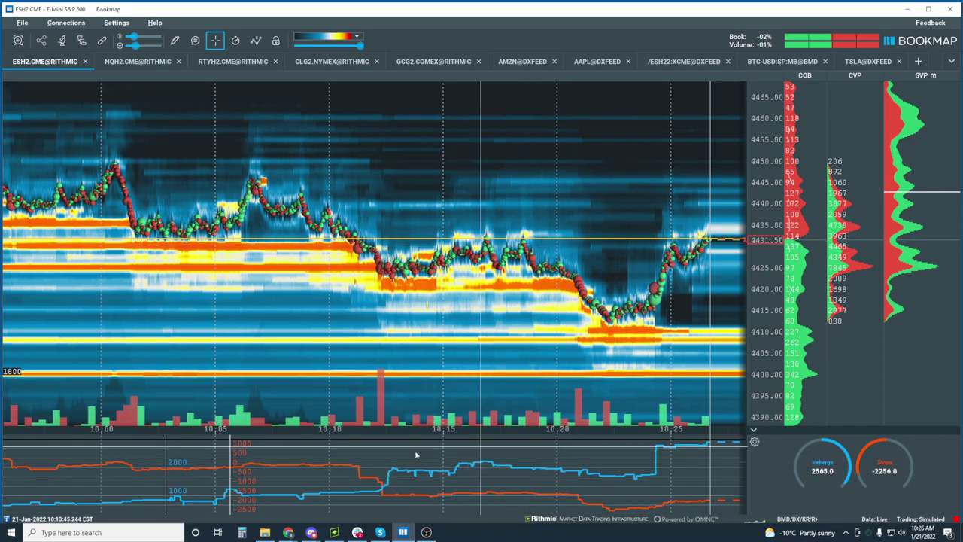
pyautogui.click(334, 532)
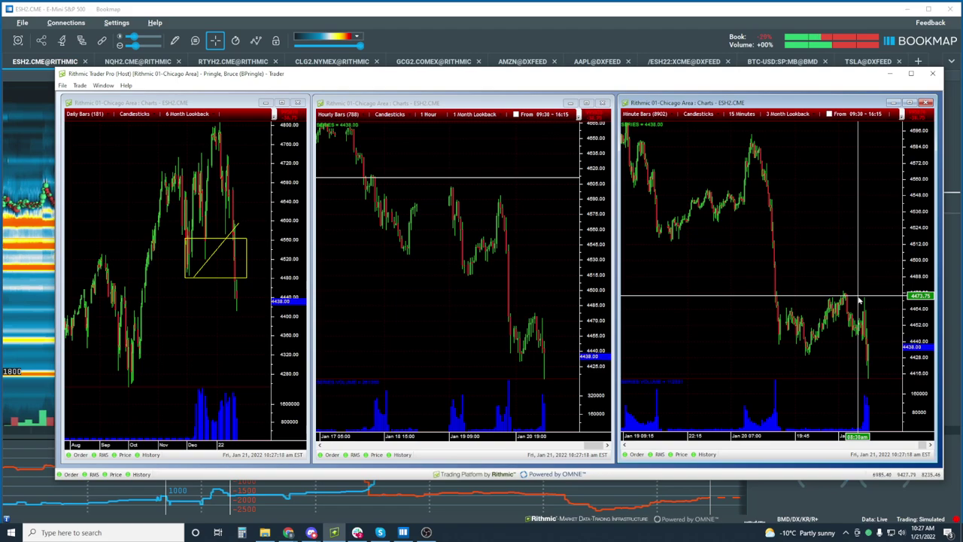
pyautogui.hotkey('alt', 'Tab')
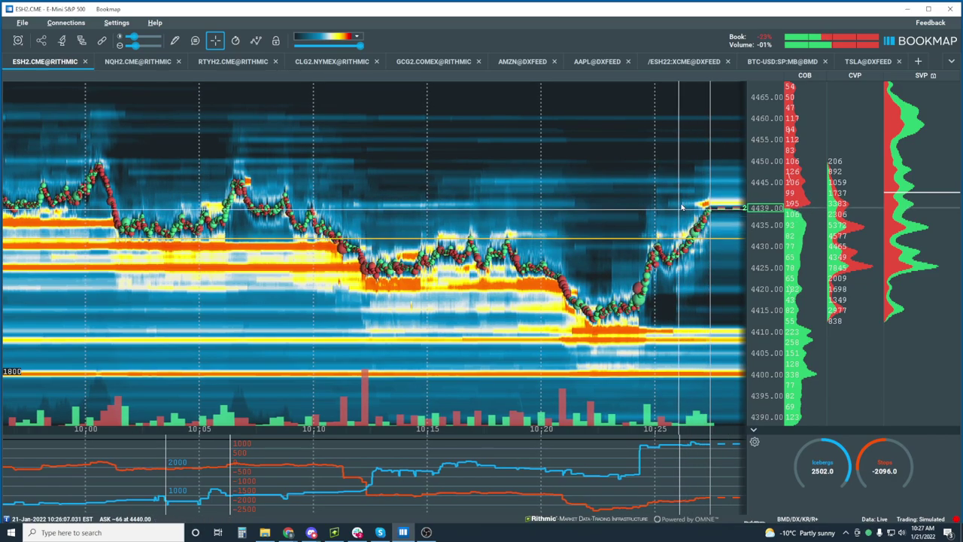
# Examine the ESH2 climb from 10:24 to 10:28 against the resting liquidity between 4430 and 4445.
pyautogui.scroll(5, 682, 206)
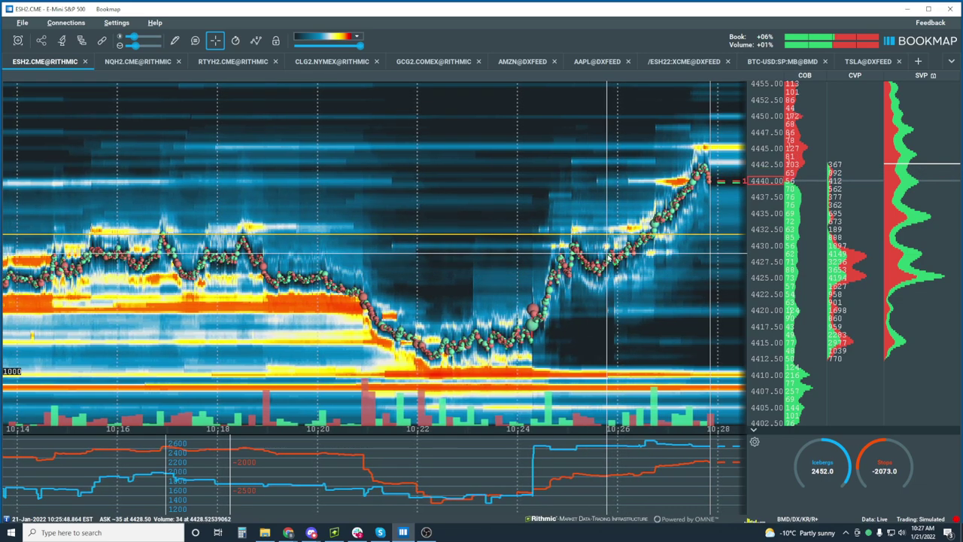
pyautogui.scroll(5, 666, 235)
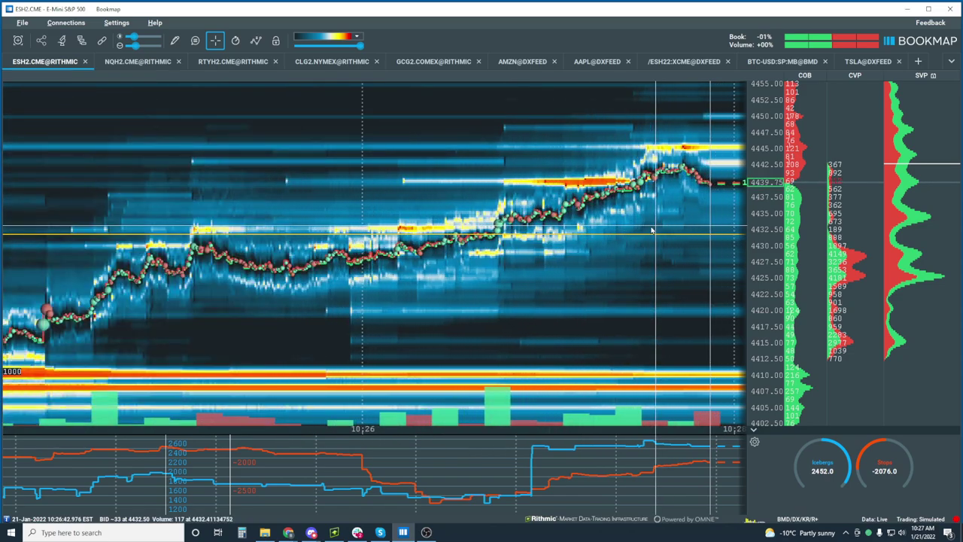
pyautogui.scroll(3, 776, 274)
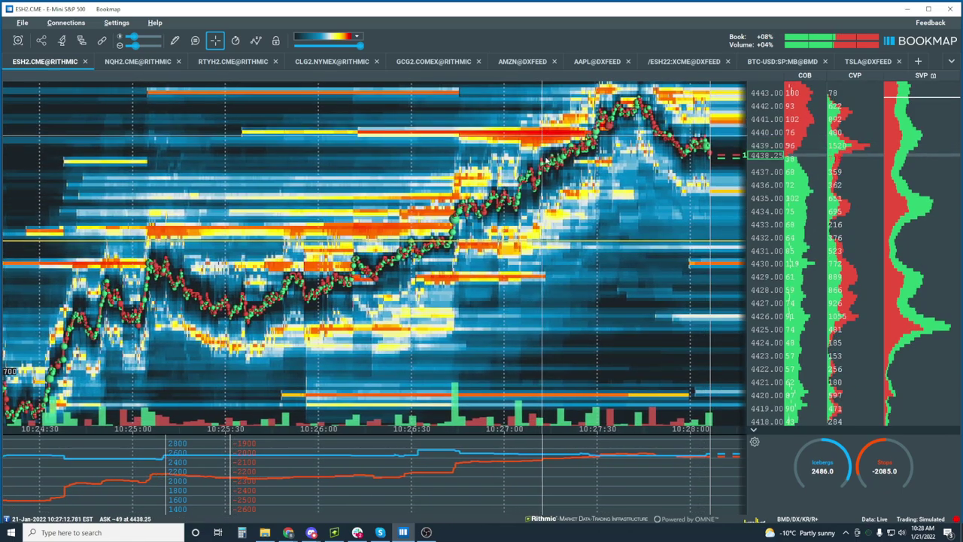
pyautogui.scroll(-2, 550, 159)
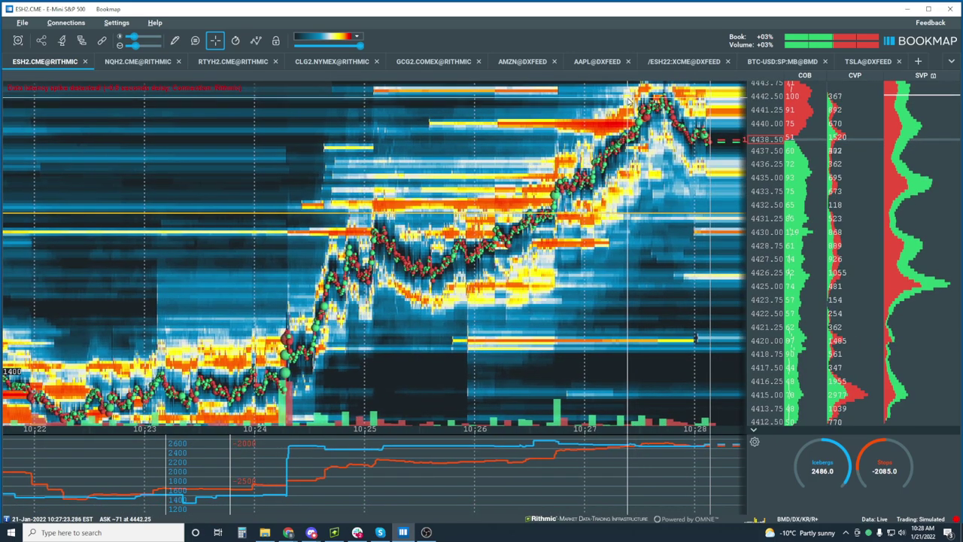
# Compare the ESH2 daily, hourly and 15-minute candlestick charts in Rithmic Trader Pro with the Bookmap heatmap since 10:15.
pyautogui.click(336, 533)
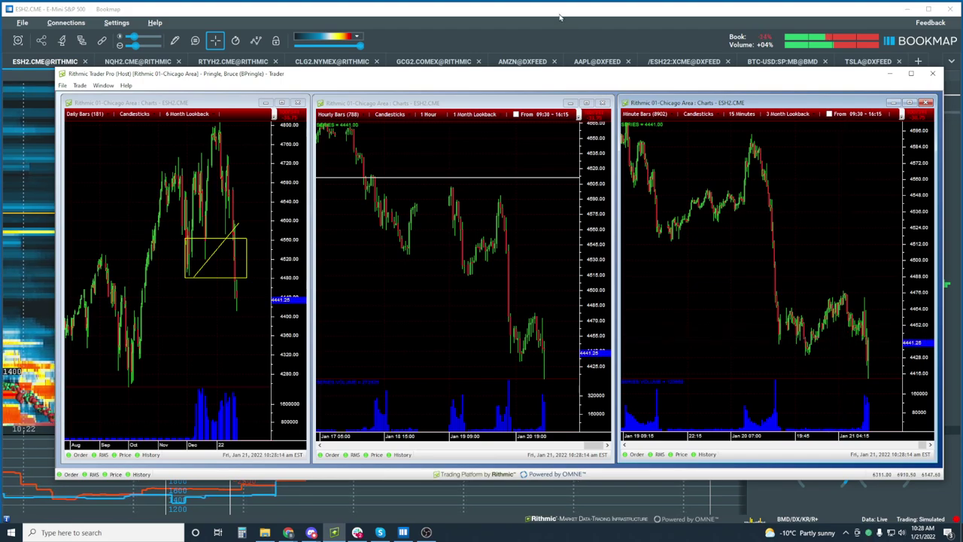
pyautogui.hotkey('alt', 'Tab')
pyautogui.scroll(-5, 572, 213)
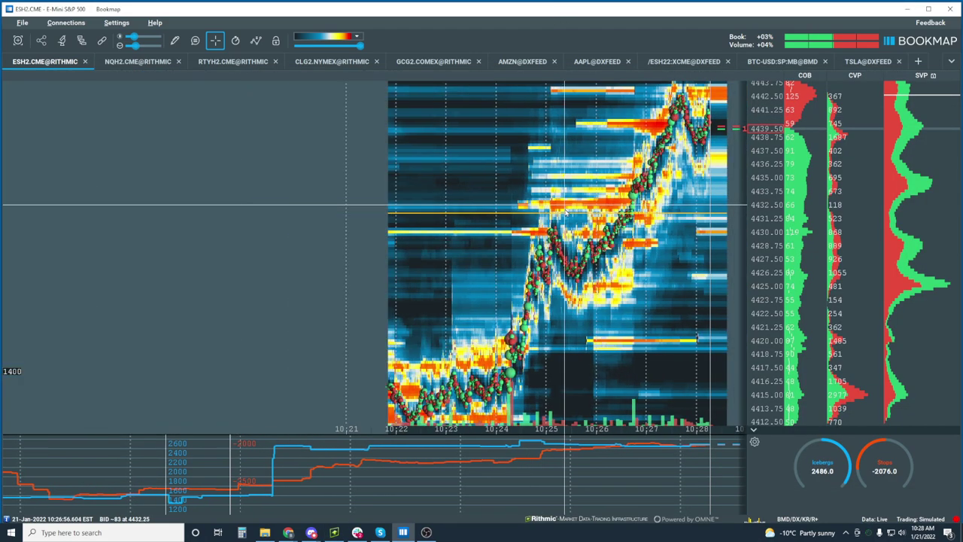
pyautogui.scroll(-3, 773, 156)
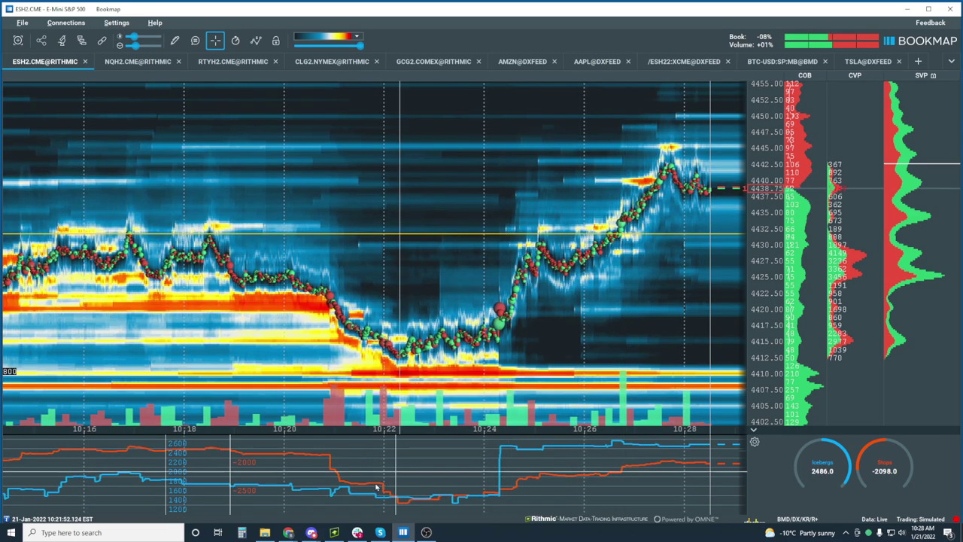
pyautogui.click(334, 532)
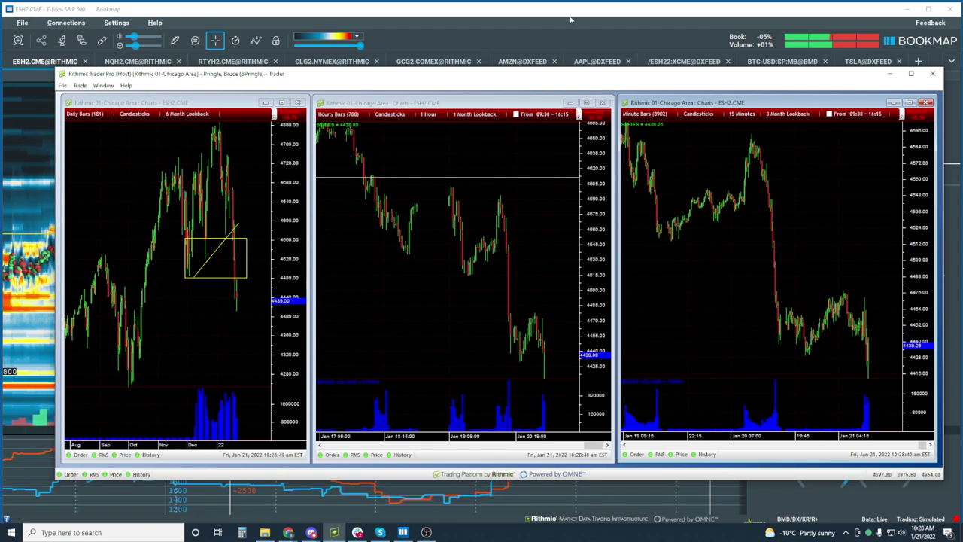
pyautogui.click(567, 11)
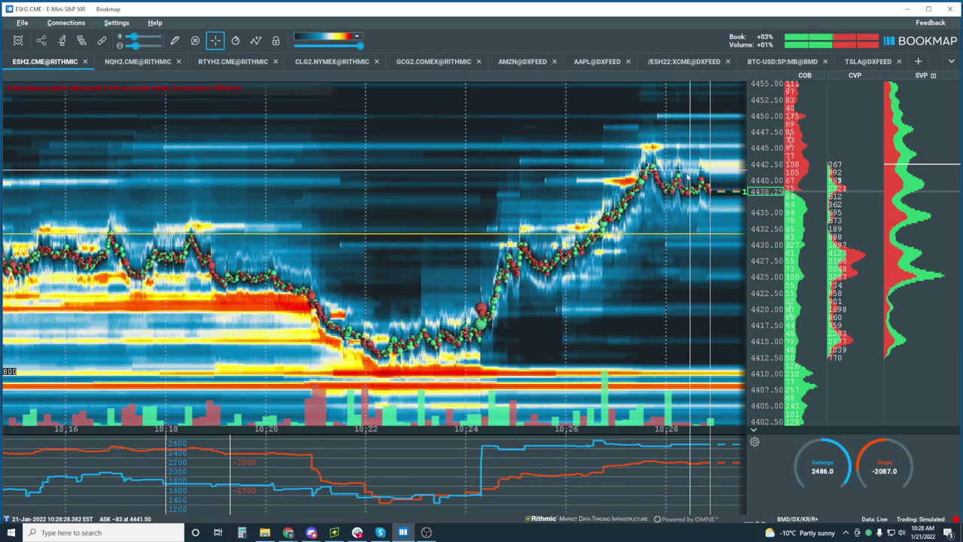
# Examine the ESH2 pullback from the 10:28 high toward the drawn horizontal line, and compare it with the swings since 09:50.
pyautogui.scroll(3, 767, 249)
pyautogui.scroll(2, 767, 249)
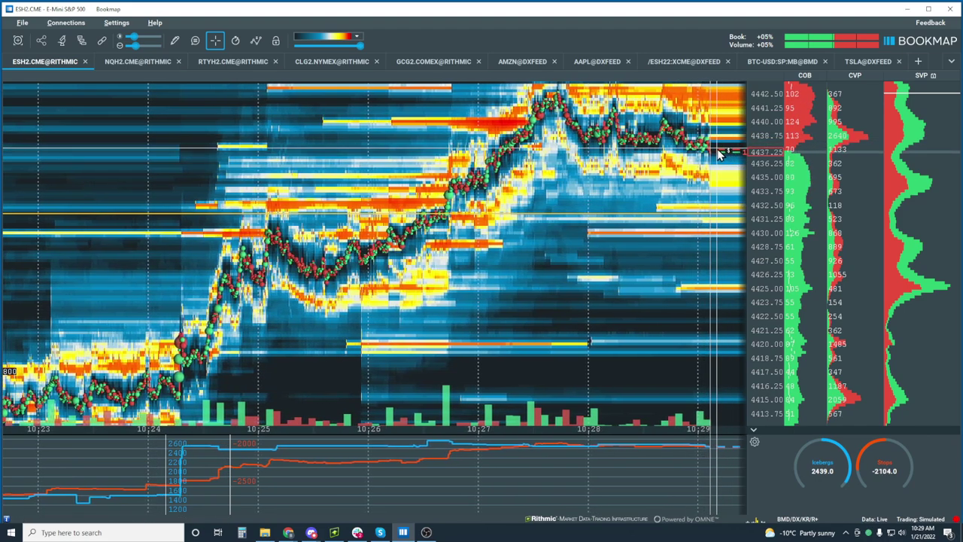
pyautogui.scroll(-5, 675, 194)
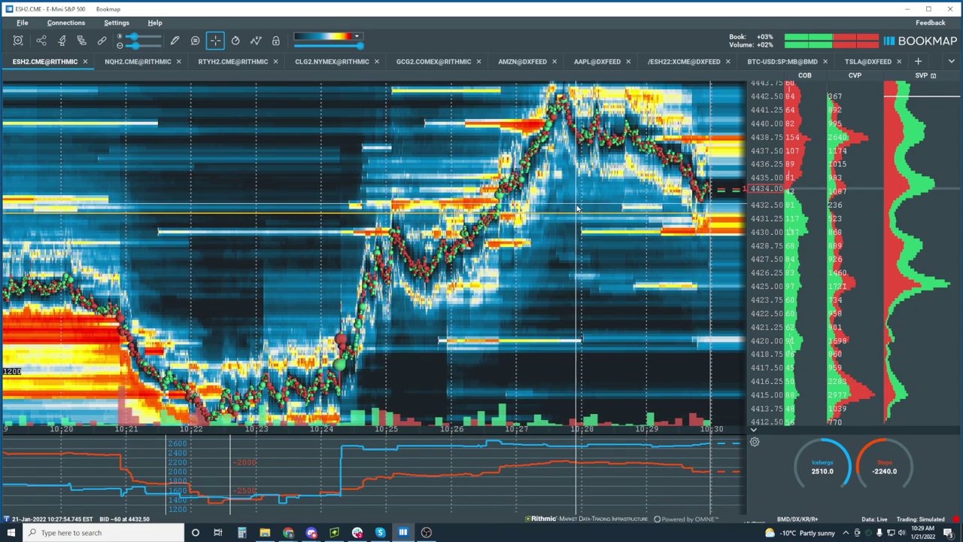
pyautogui.scroll(-3, 577, 219)
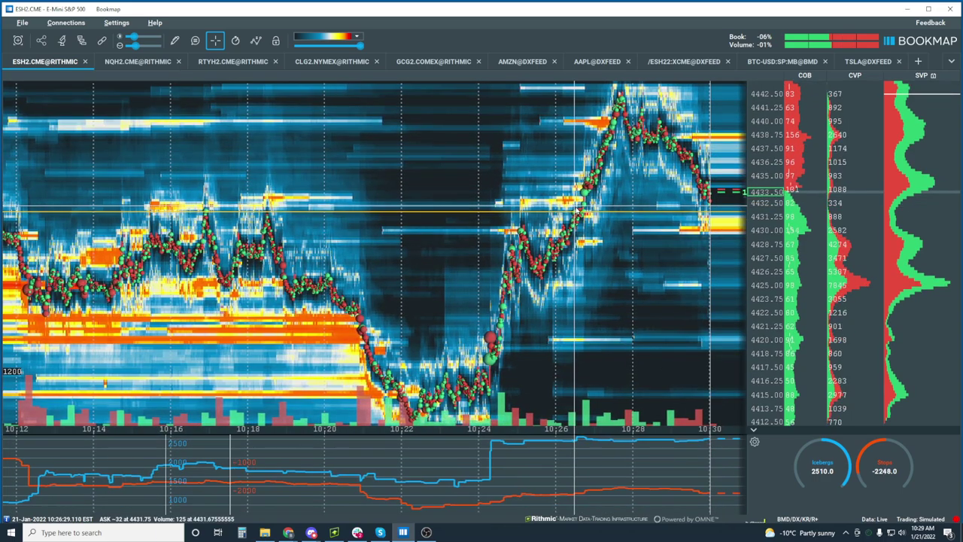
pyautogui.scroll(-3, 576, 214)
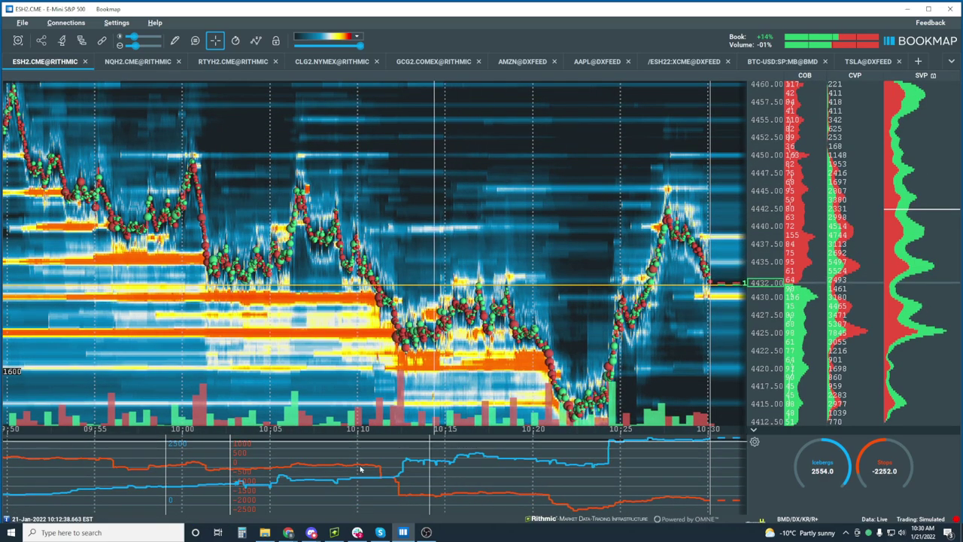
# Check the 15-minute candlestick chart in Rithmic Trader Pro, and examine the 10:30 price action around the drawn line in Bookmap.
pyautogui.click(334, 532)
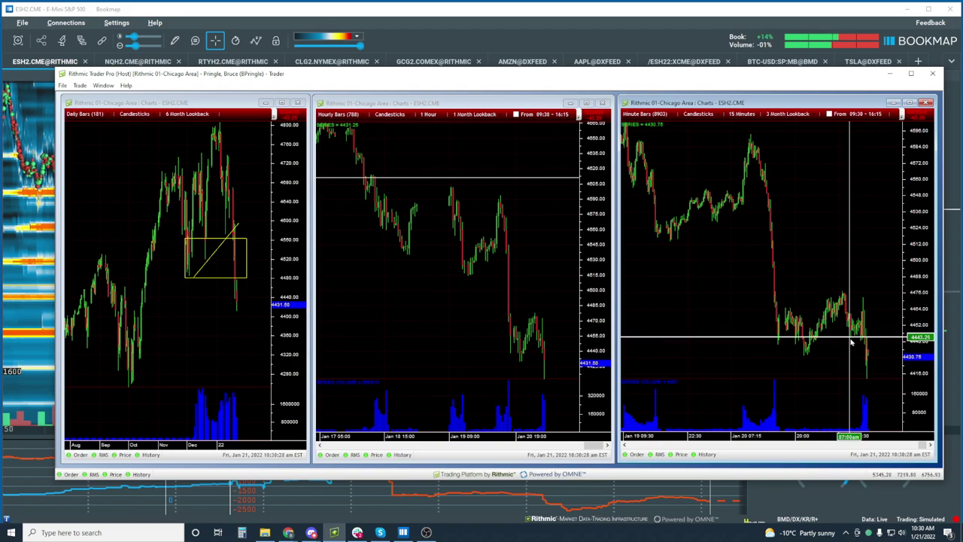
pyautogui.click(565, 11)
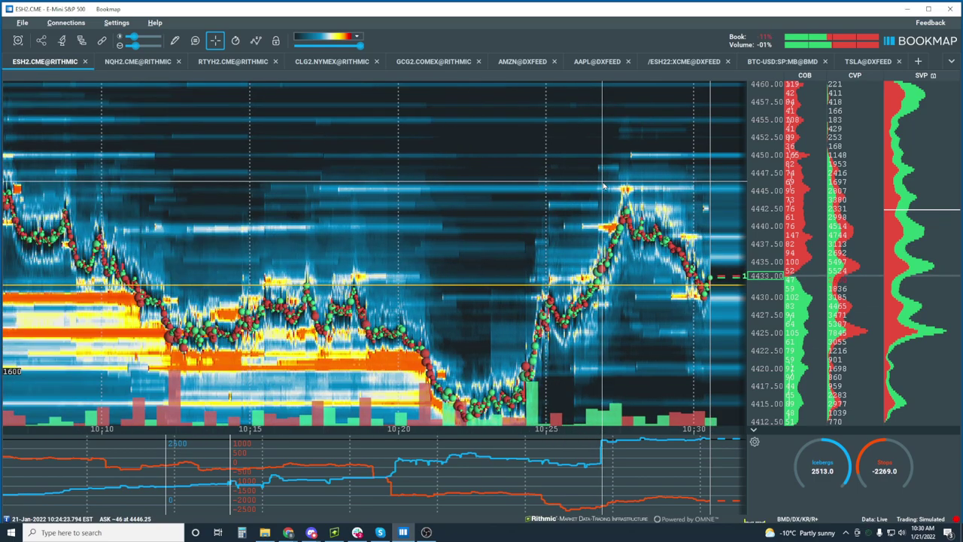
pyautogui.scroll(2, 603, 186)
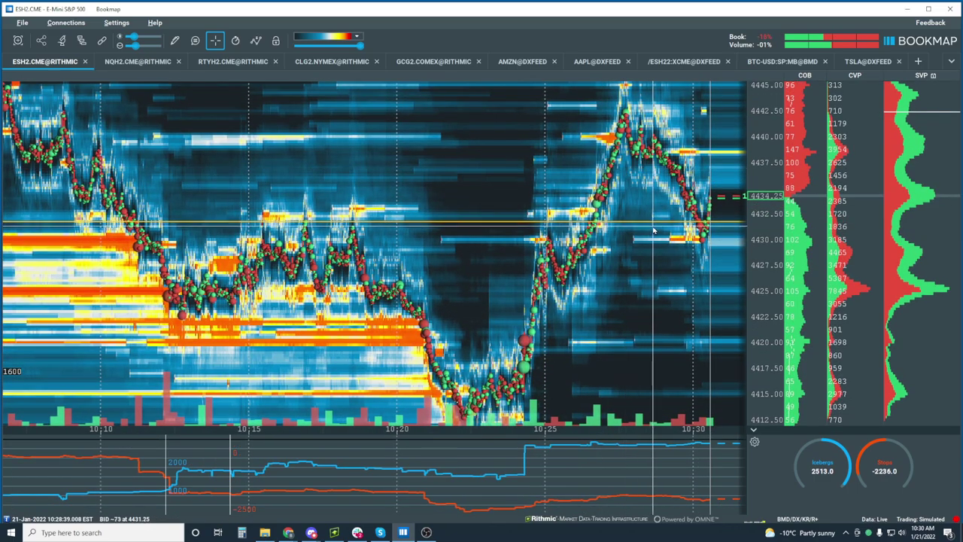
pyautogui.scroll(2, 704, 218)
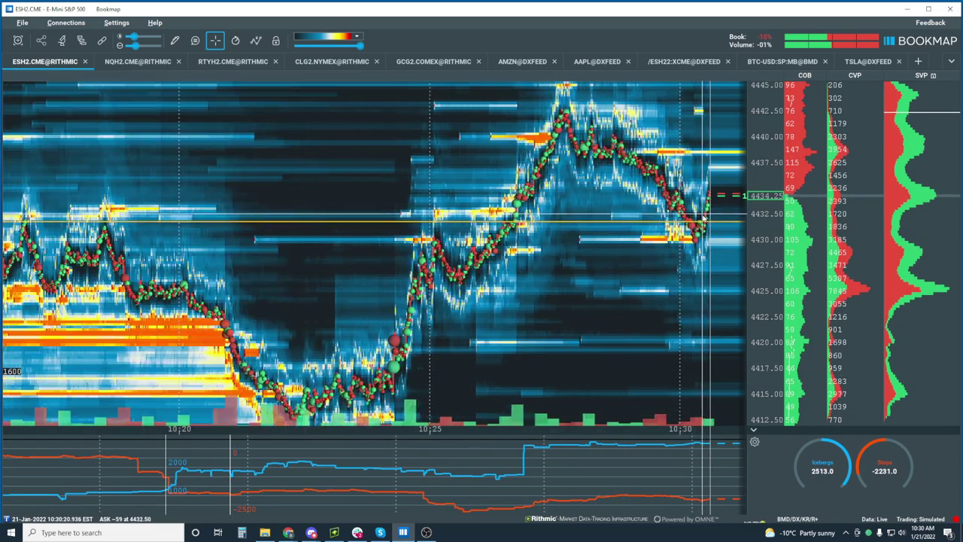
pyautogui.scroll(1, 703, 218)
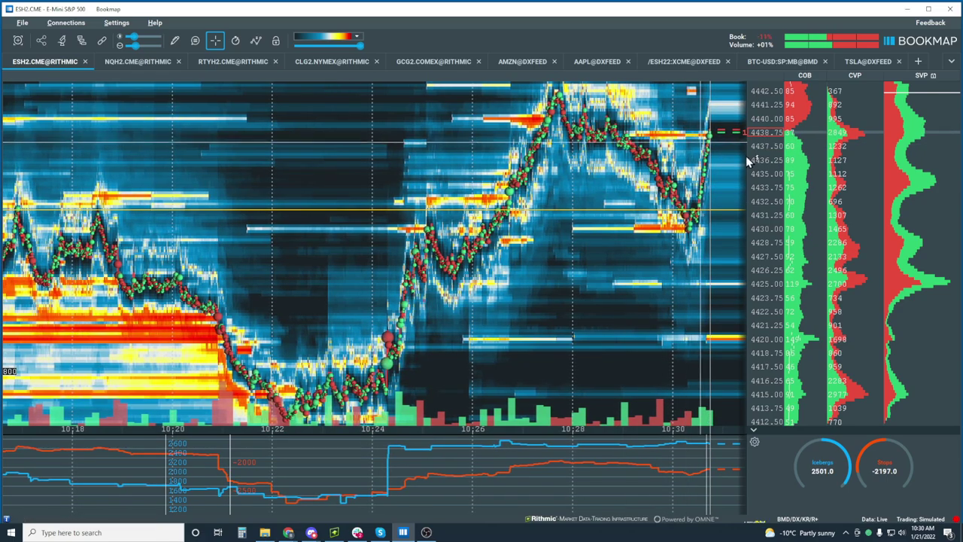
# Review the ESH2 climb after 10:30 over a wider price range against the earlier swings since 09:15.
pyautogui.moveTo(749, 161); pyautogui.dragTo(750, 223)
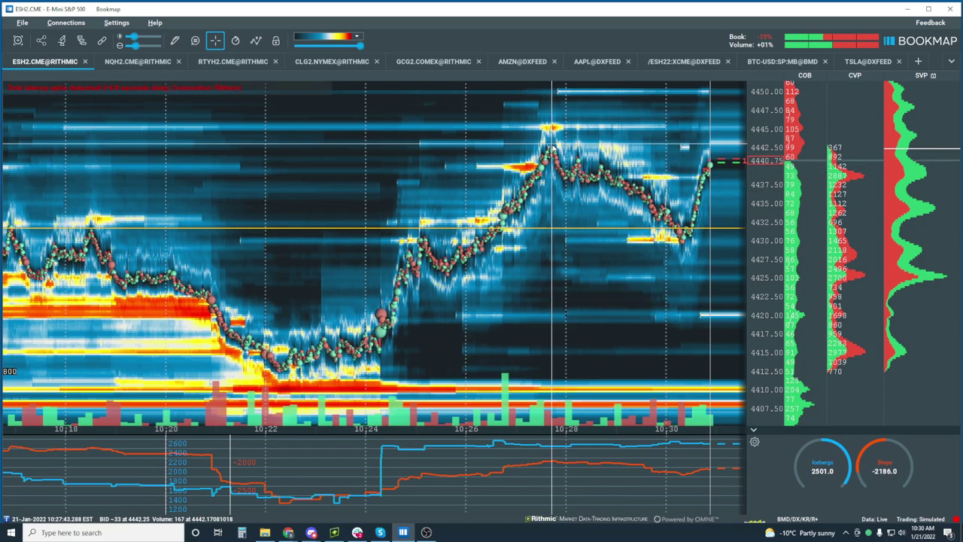
pyautogui.scroll(-4, 587, 202)
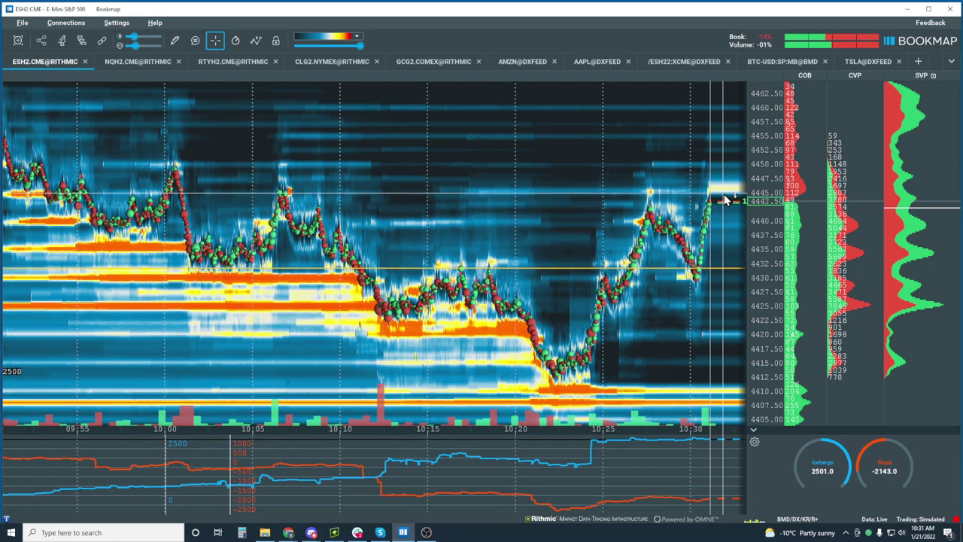
pyautogui.scroll(-3, 651, 218)
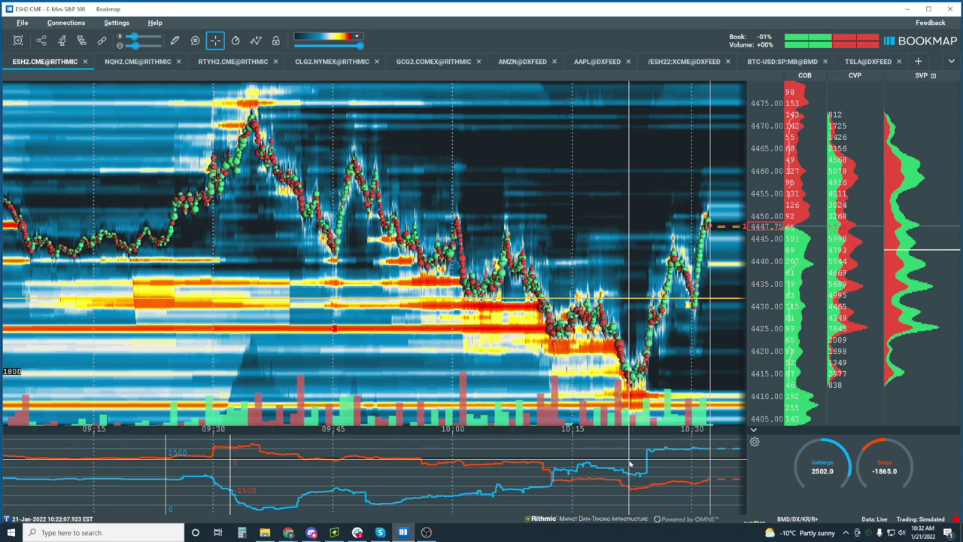
# Examine the 10:24 ESH2 reversal near 4415–4420 together with the iceberg and stop readings around it.
pyautogui.scroll(5, 602, 286)
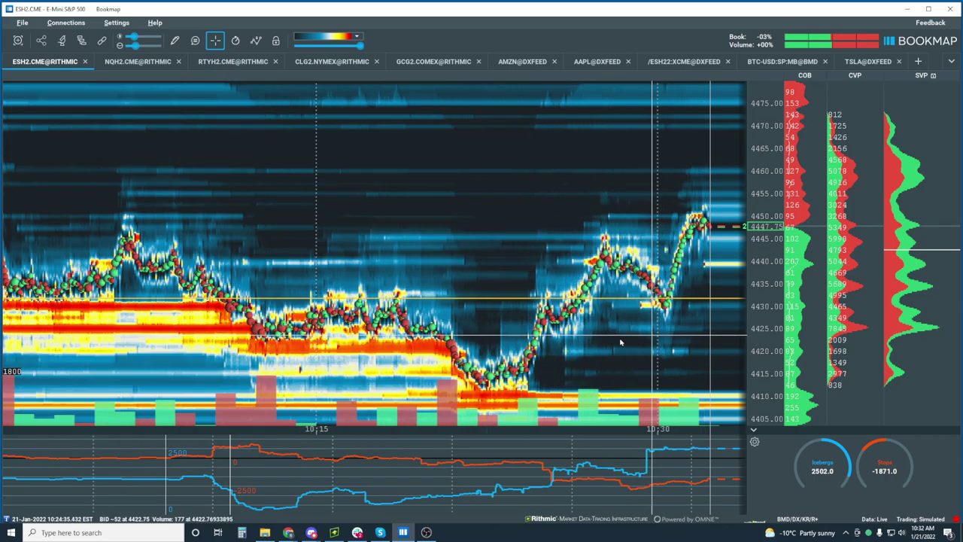
pyautogui.scroll(5, 537, 337)
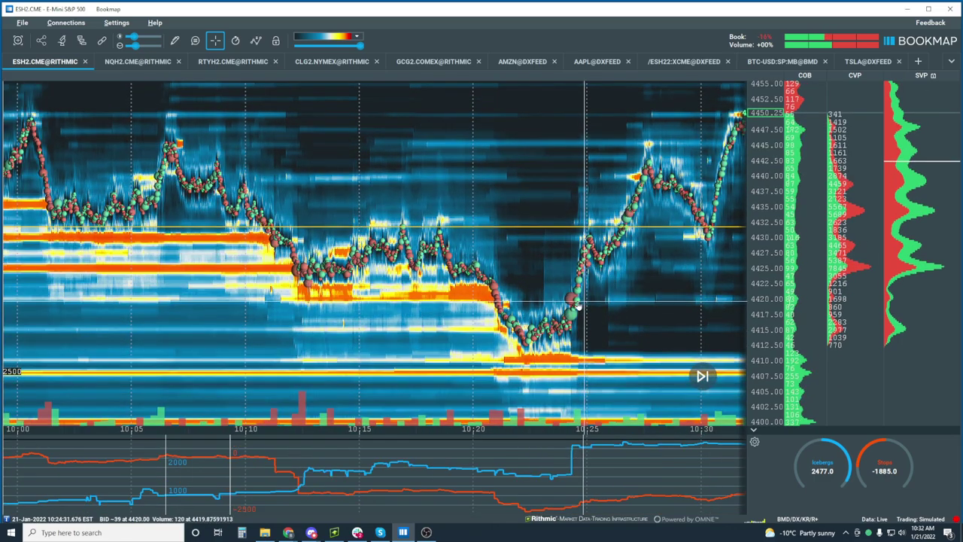
pyautogui.scroll(-3, 570, 294)
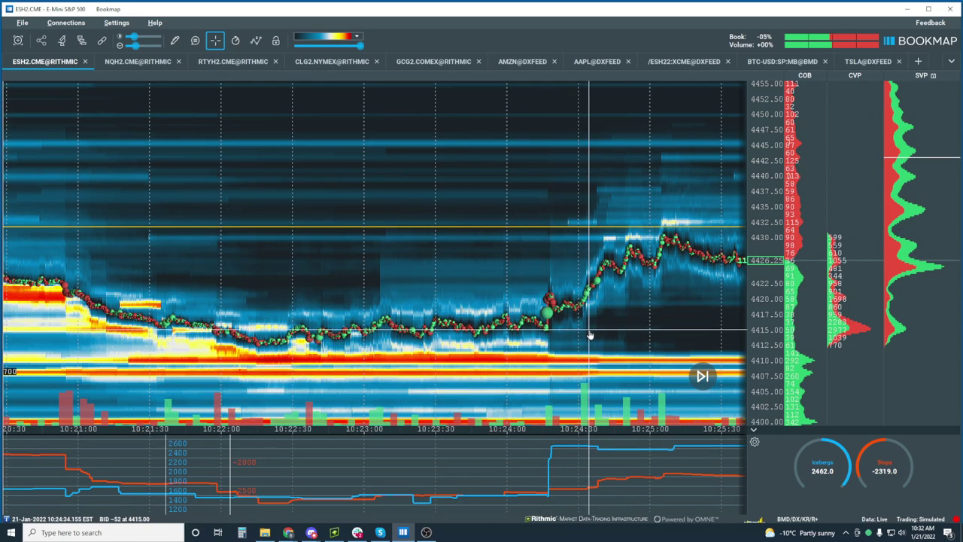
pyautogui.scroll(-1, 580, 331)
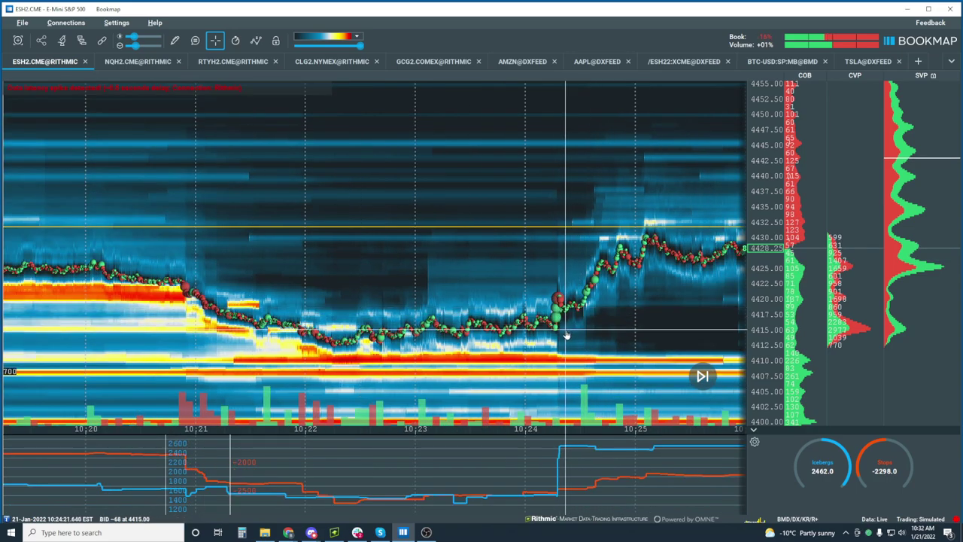
pyautogui.scroll(-3, 594, 286)
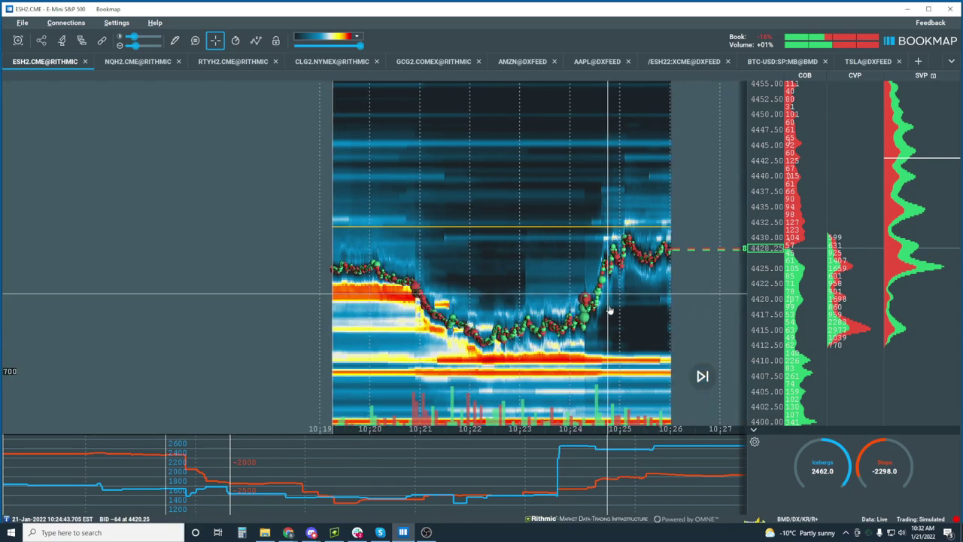
pyautogui.scroll(-5, 633, 240)
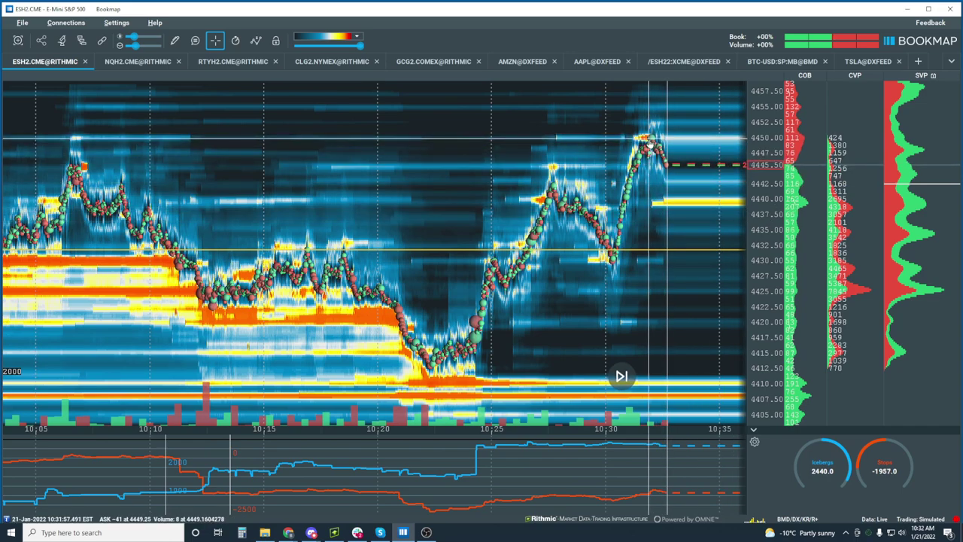
# Review the ESH2 heatmap since 09:30 between 4380 and 4485, and return the chart to the live price.
pyautogui.scroll(-2, 600, 256)
pyautogui.scroll(-4, 600, 256)
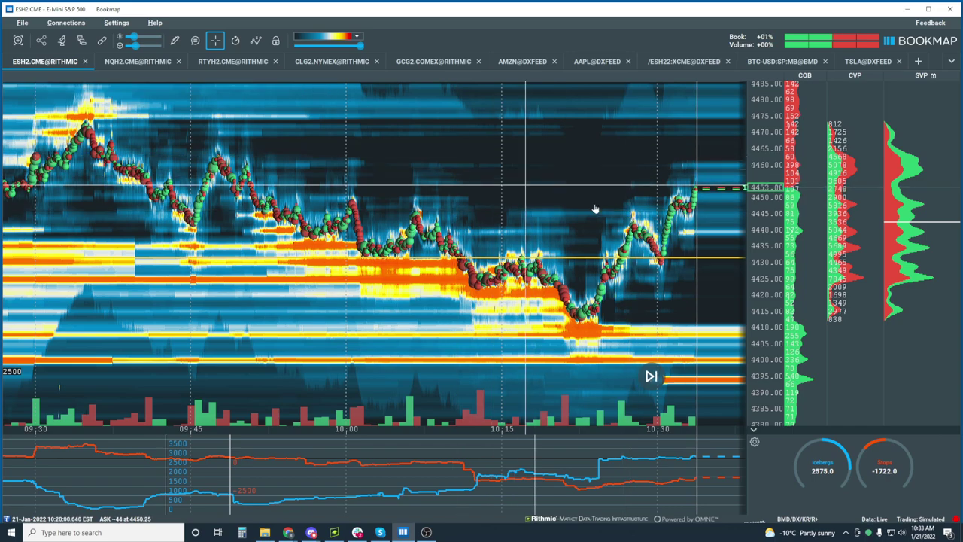
pyautogui.scroll(5, 633, 216)
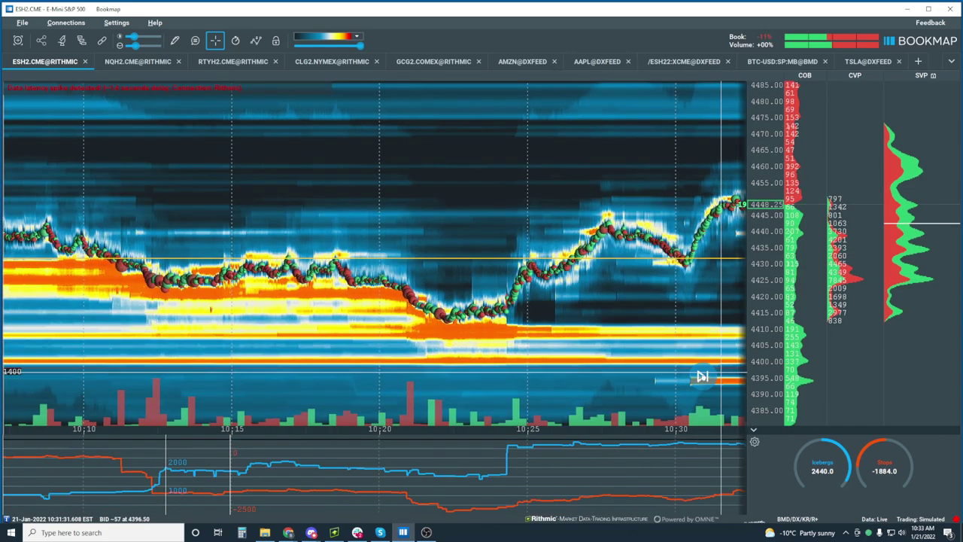
pyautogui.click(702, 376)
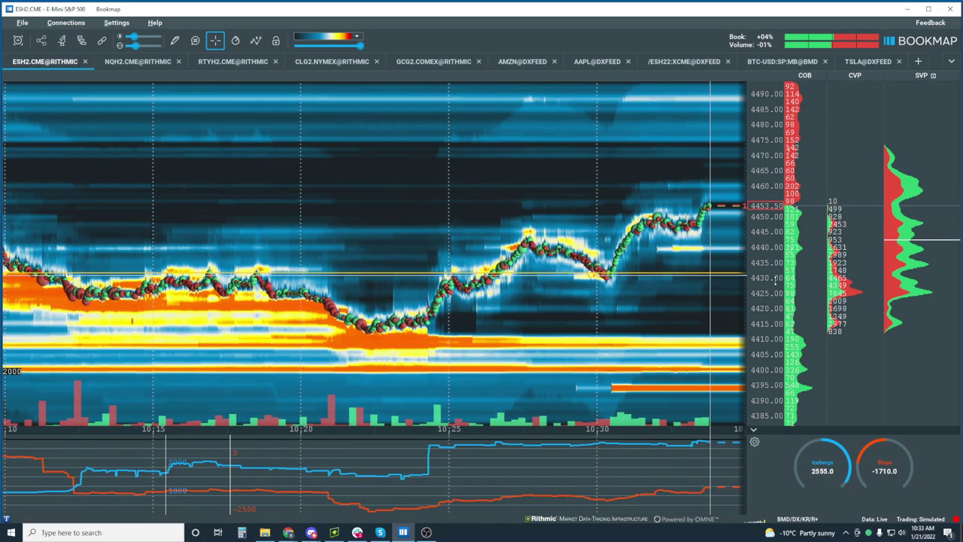
# Compare the ESH2 rally with the earlier swing highs and the resting liquidity between 4395 and 4500 across the morning.
pyautogui.scroll(3, 685, 211)
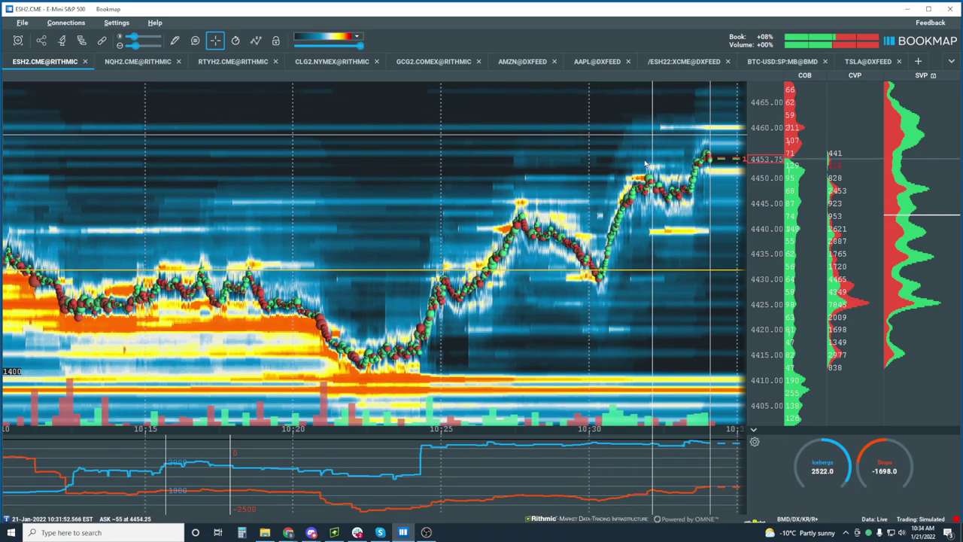
pyautogui.scroll(-5, 655, 151)
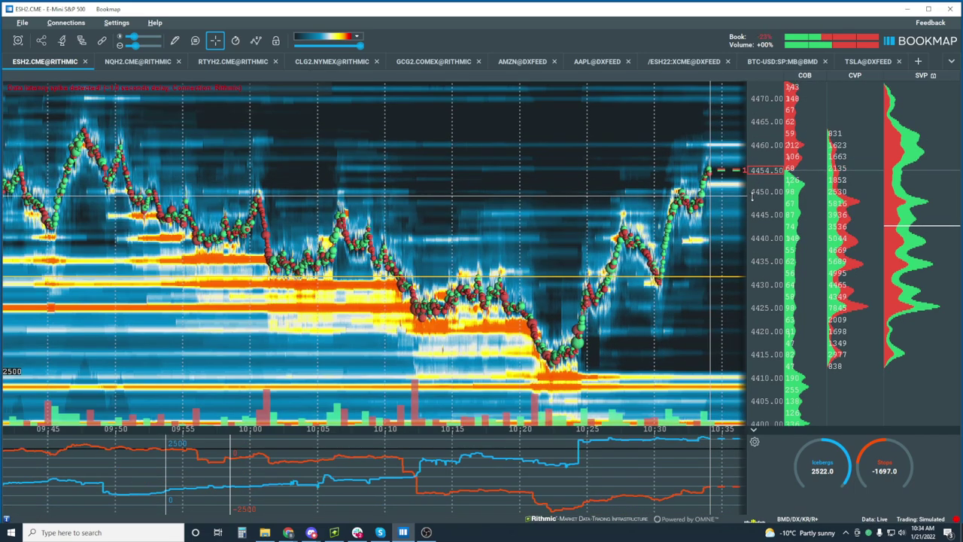
pyautogui.scroll(-3, 756, 195)
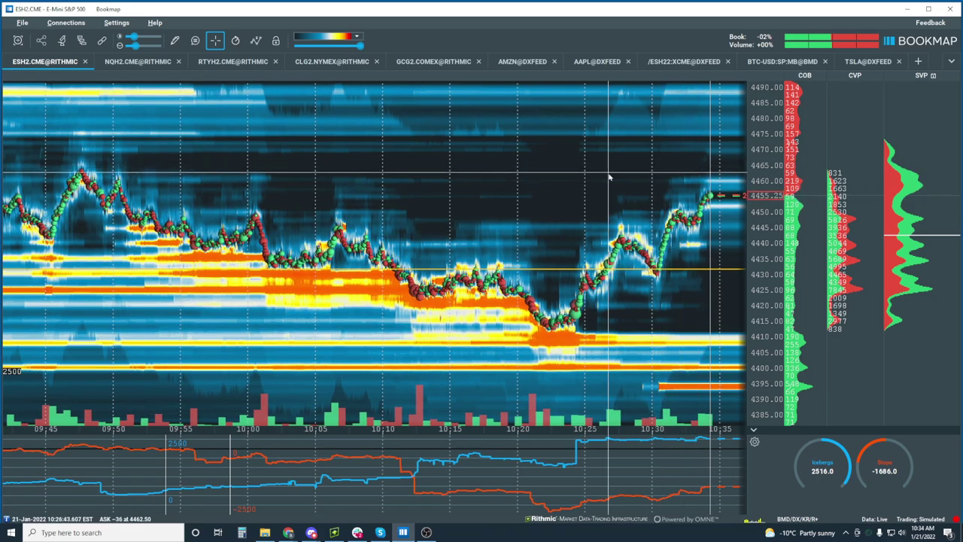
pyautogui.scroll(-4, 610, 178)
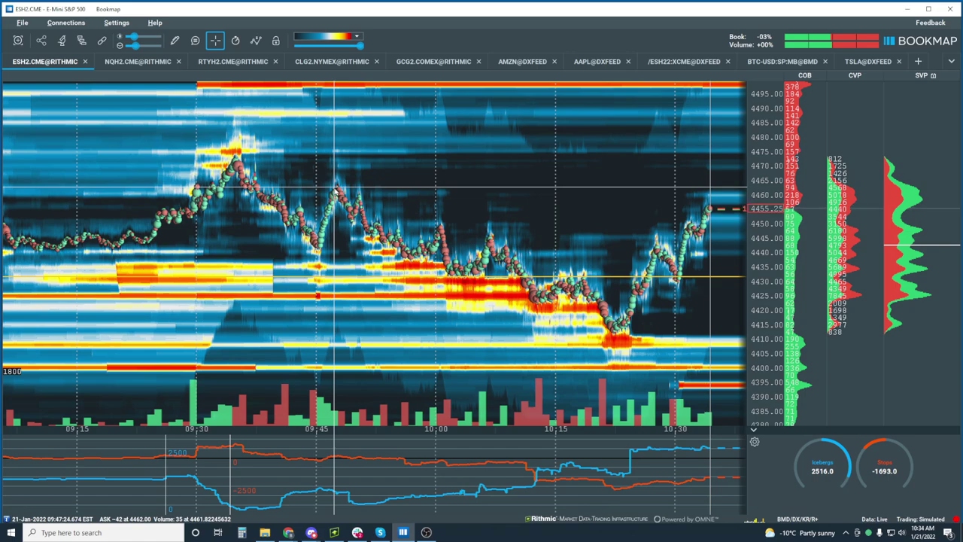
pyautogui.scroll(-3, 340, 192)
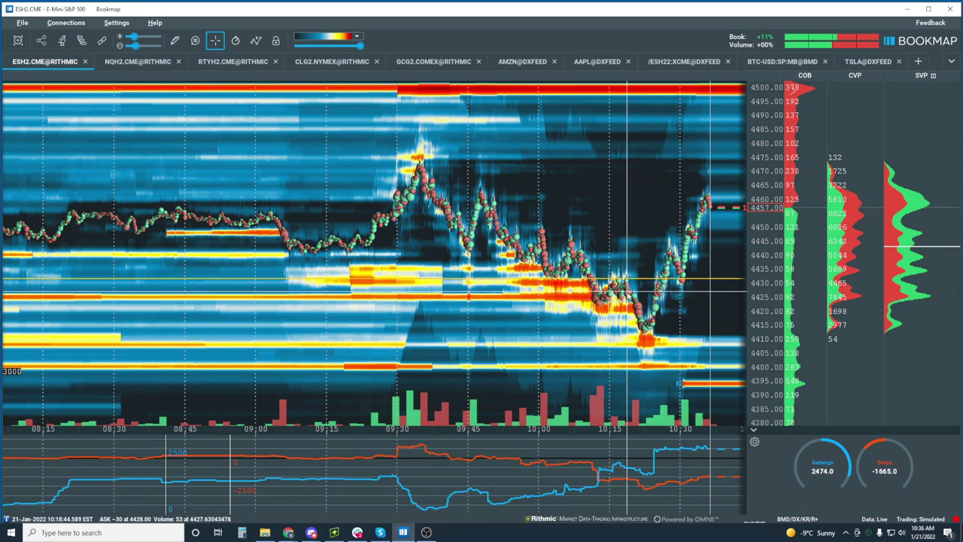
# Examine the ESH2 advance from 10:30 to 10:36 against the liquidity near 4460 at a closer time and price scale.
pyautogui.scroll(5, 627, 290)
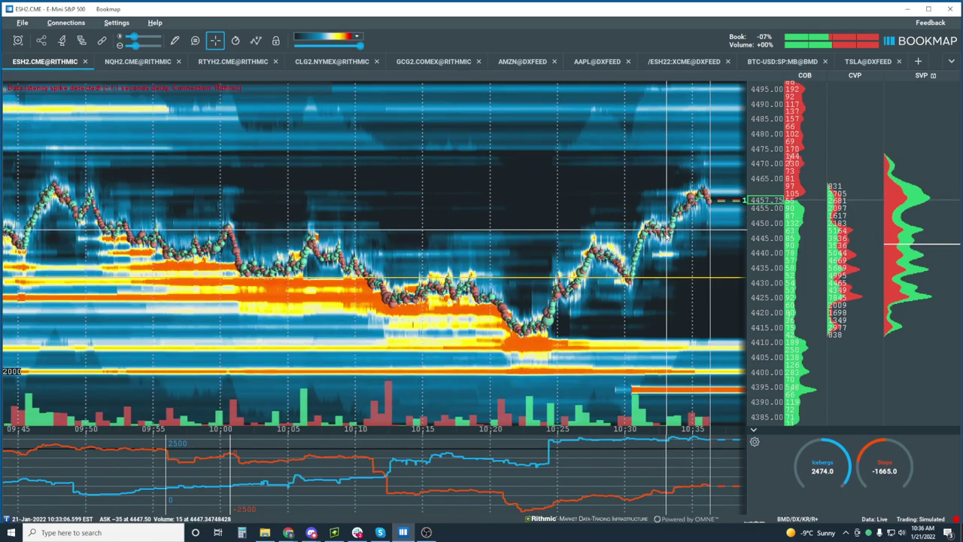
pyautogui.scroll(3, 775, 283)
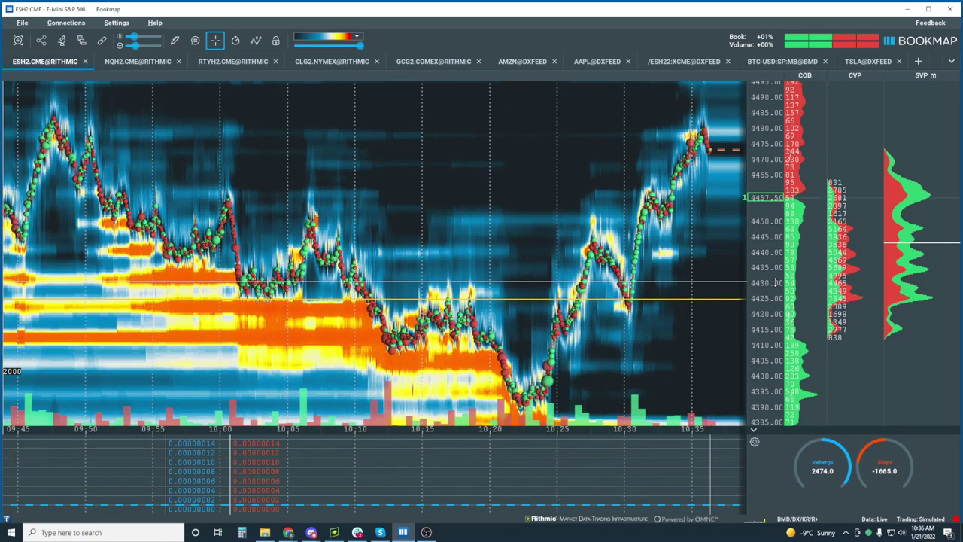
pyautogui.scroll(2, 775, 283)
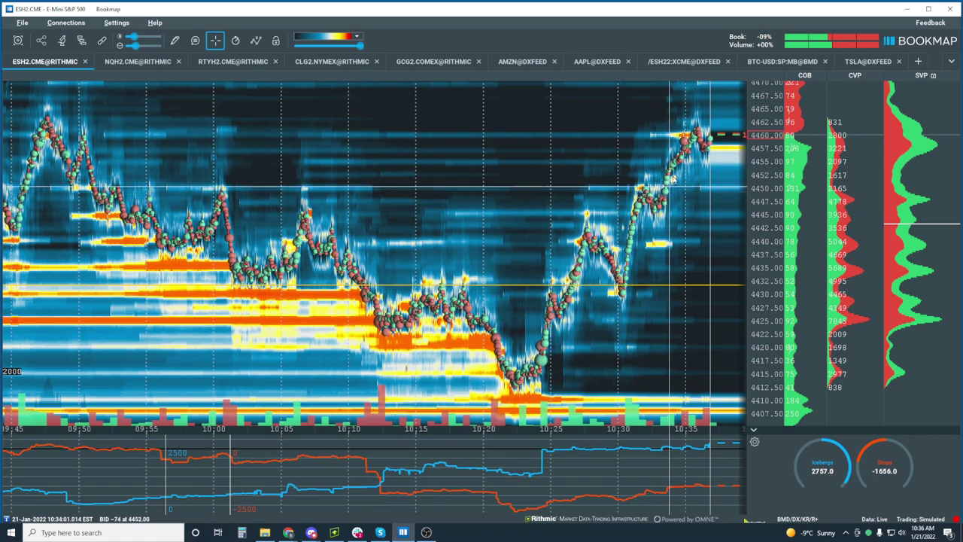
pyautogui.scroll(2, 700, 133)
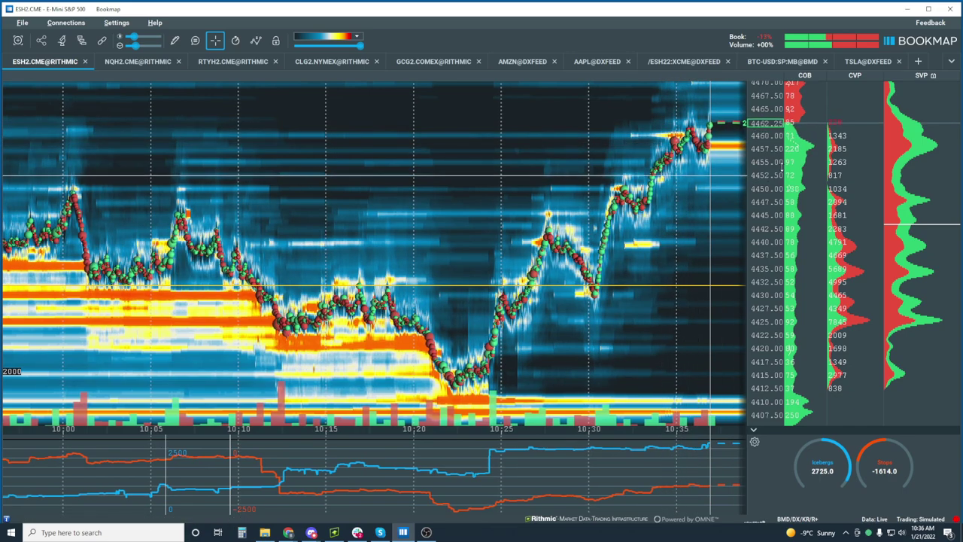
# Examine the ESH2 push above 4460 and the liquidity near 4458, 4470 and 4475 at several time scales between 09:45 and 10:40.
pyautogui.scroll(-2, 748, 186)
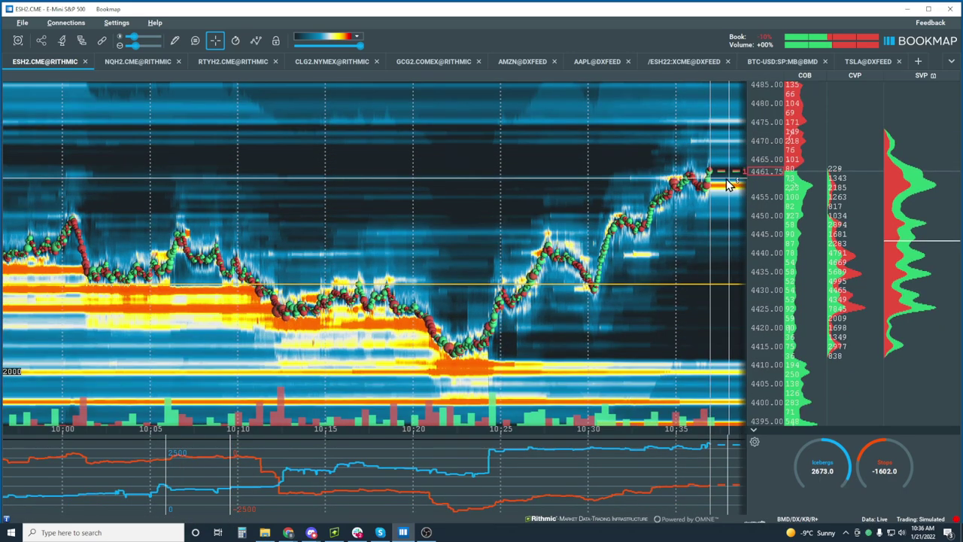
pyautogui.scroll(2, 696, 164)
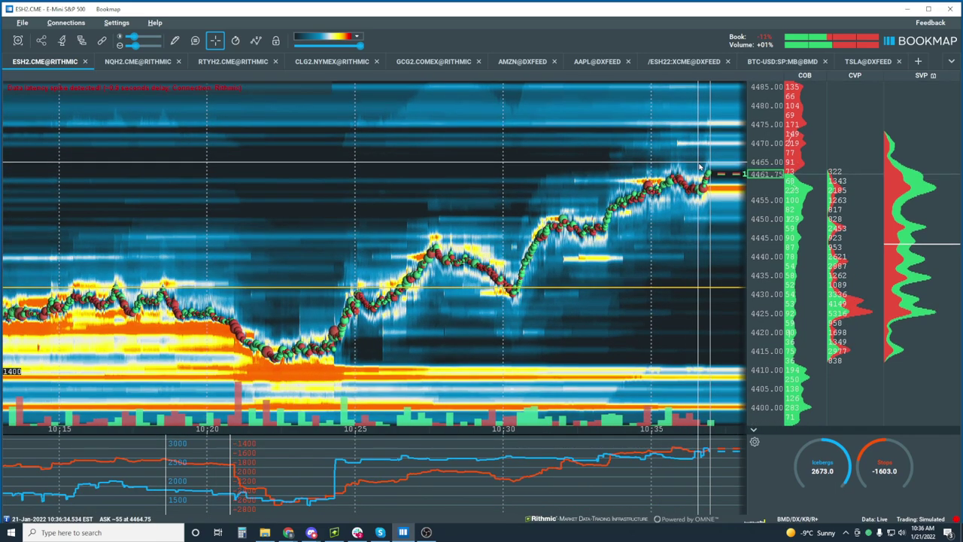
pyautogui.scroll(2, 711, 128)
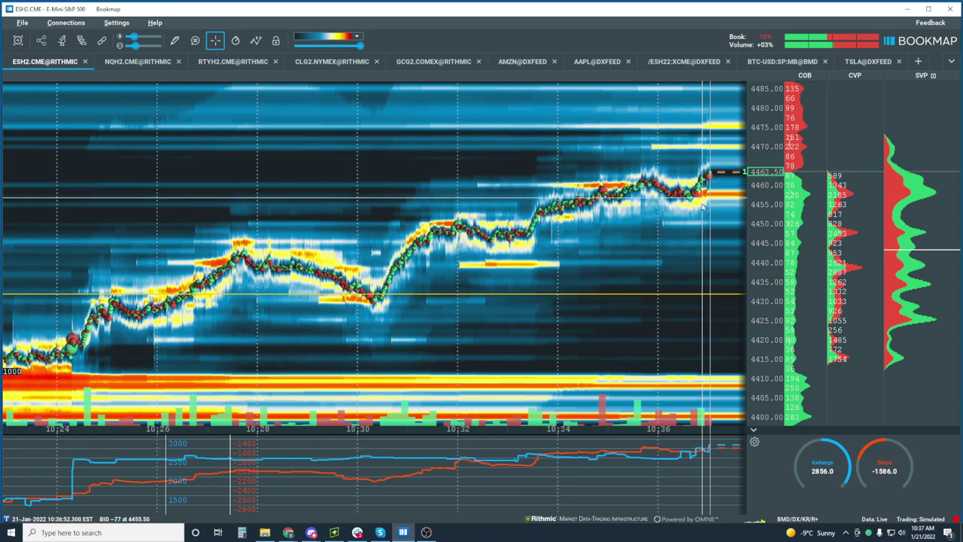
pyautogui.scroll(-2, 706, 188)
pyautogui.scroll(-2, 704, 203)
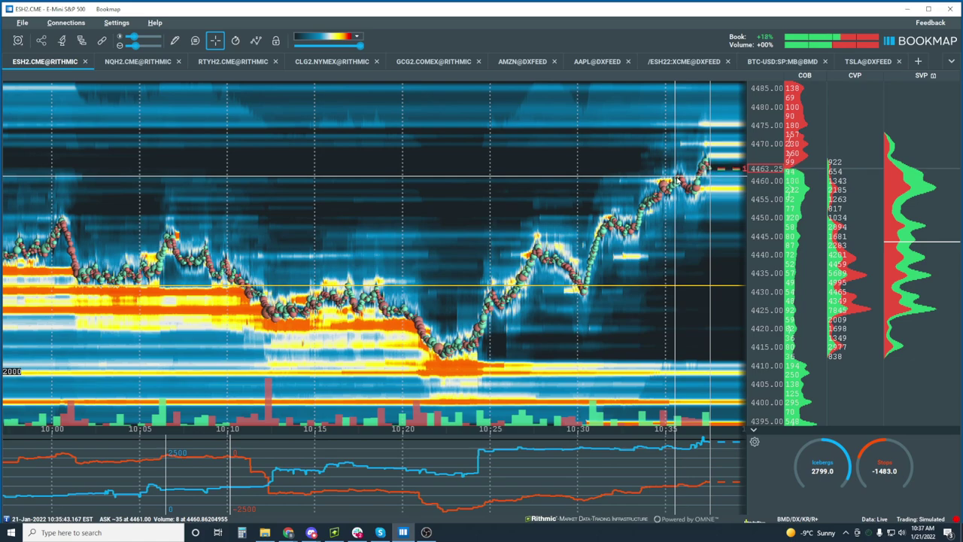
pyautogui.scroll(-3, 708, 249)
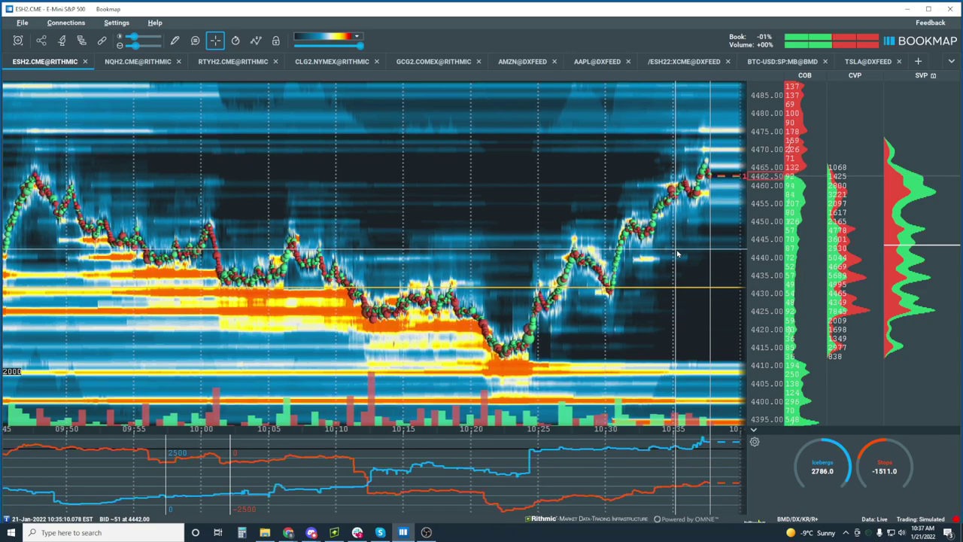
pyautogui.scroll(2, 676, 254)
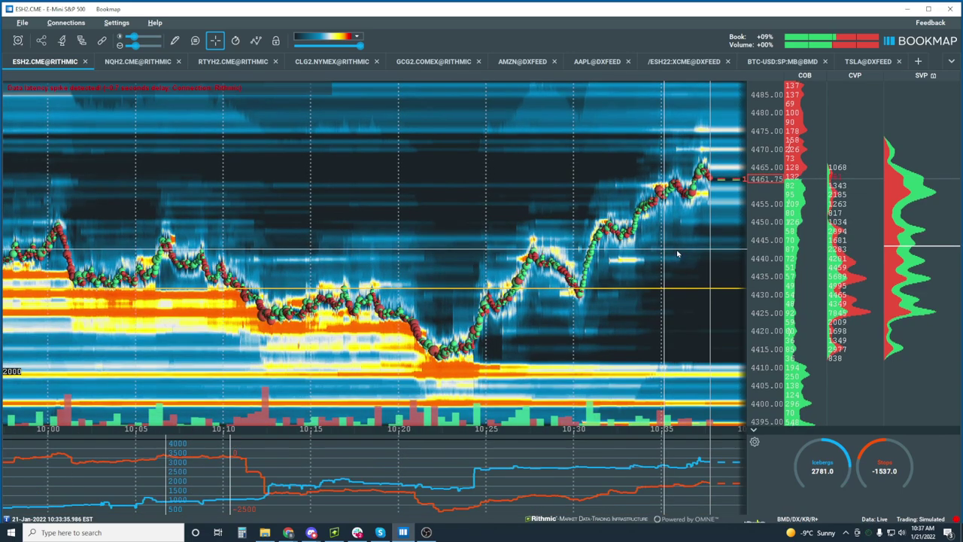
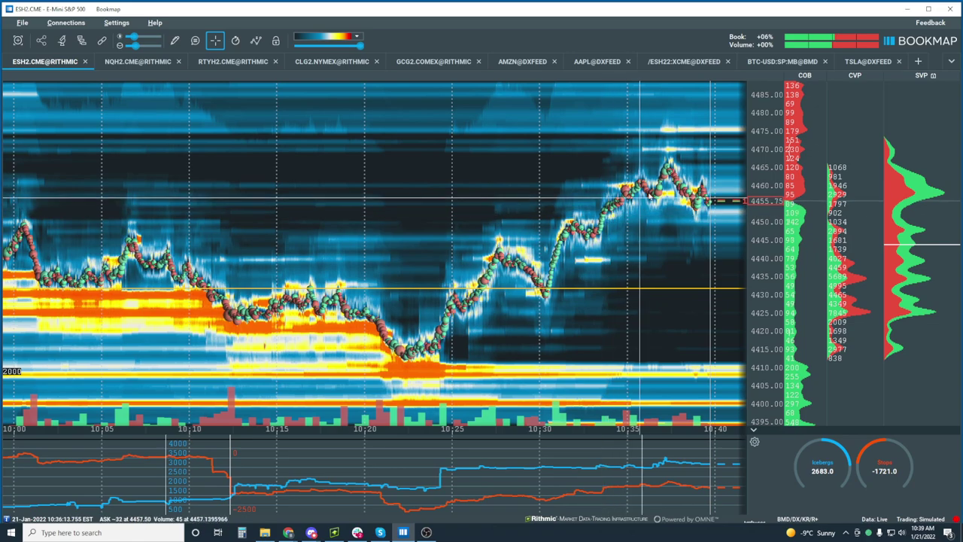
pyautogui.scroll(2, 672, 208)
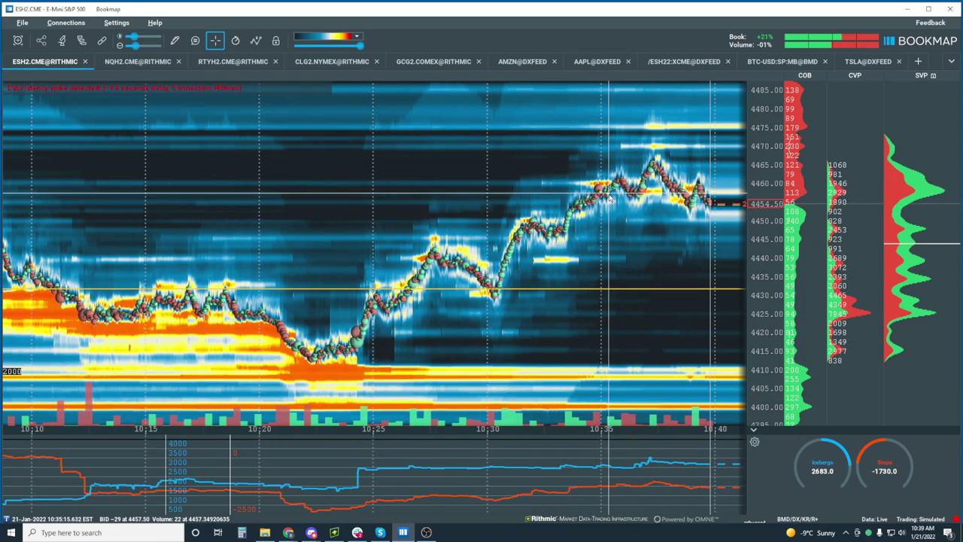
# Hide the heatmap and the volume dots on the ESH2 chart, keeping the best bid/ask and the volume bars.
pyautogui.click(256, 40)
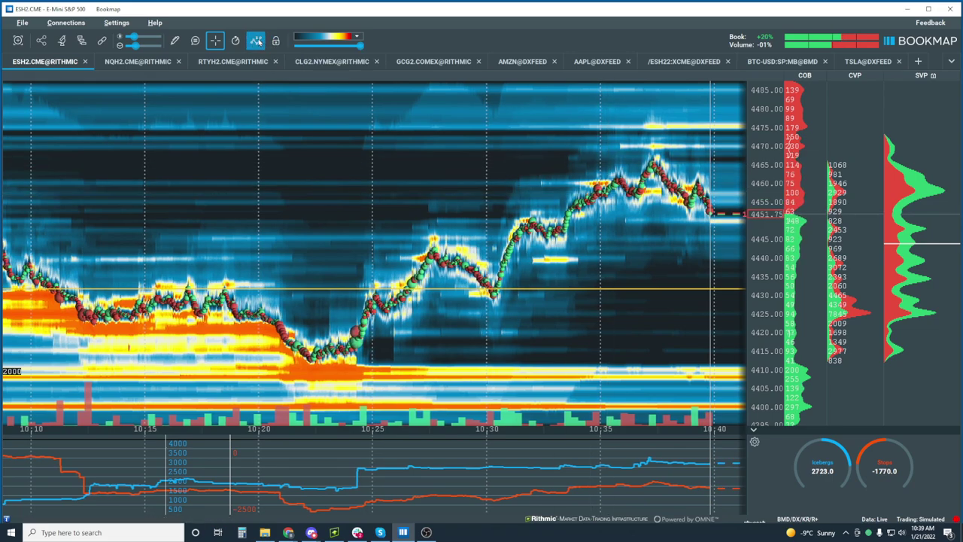
pyautogui.click(256, 118)
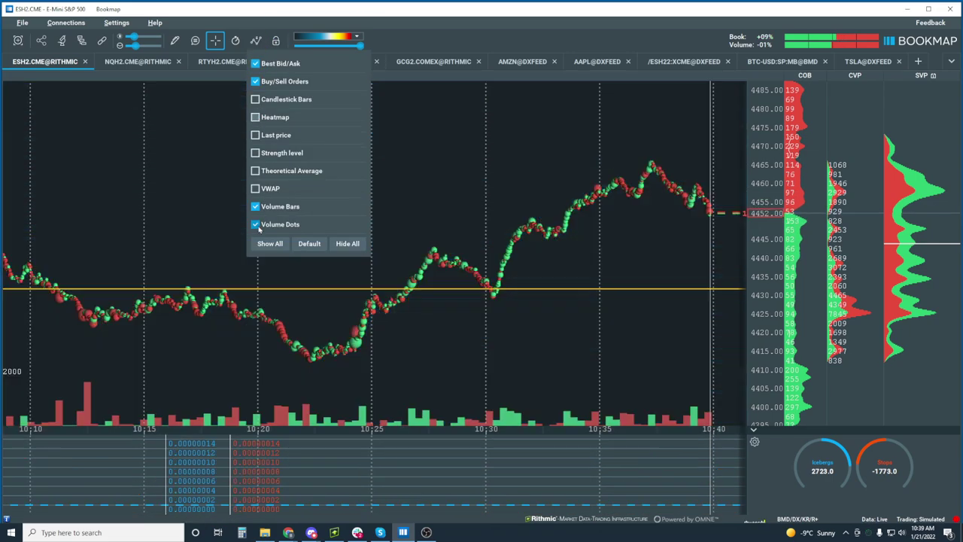
pyautogui.click(256, 225)
pyautogui.click(560, 328)
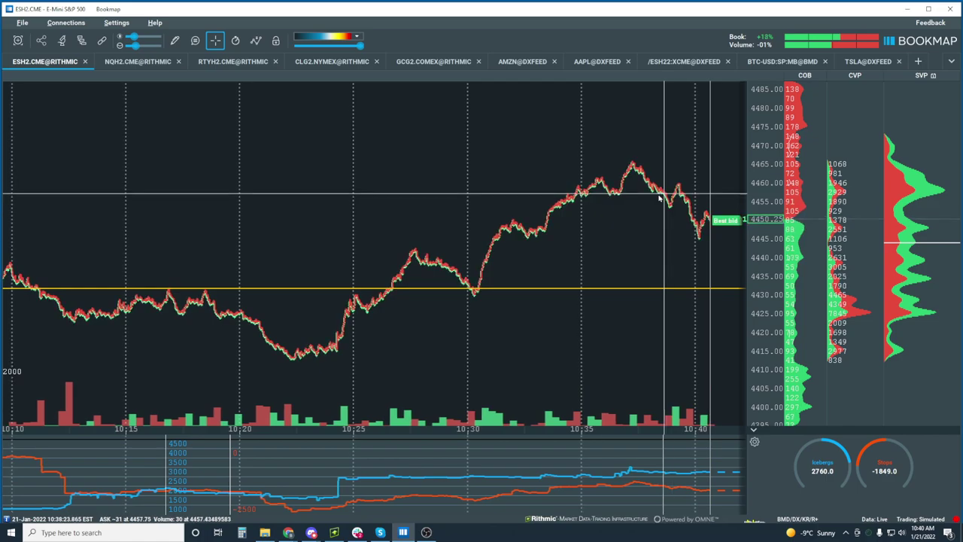
# Draw rectangles around four successive ESH2 trading ranges from 10:27 on, at about 4431–4441, 4444–4449, 4455–4465 and 4445–4455.
pyautogui.click(178, 43)
pyautogui.click(207, 178)
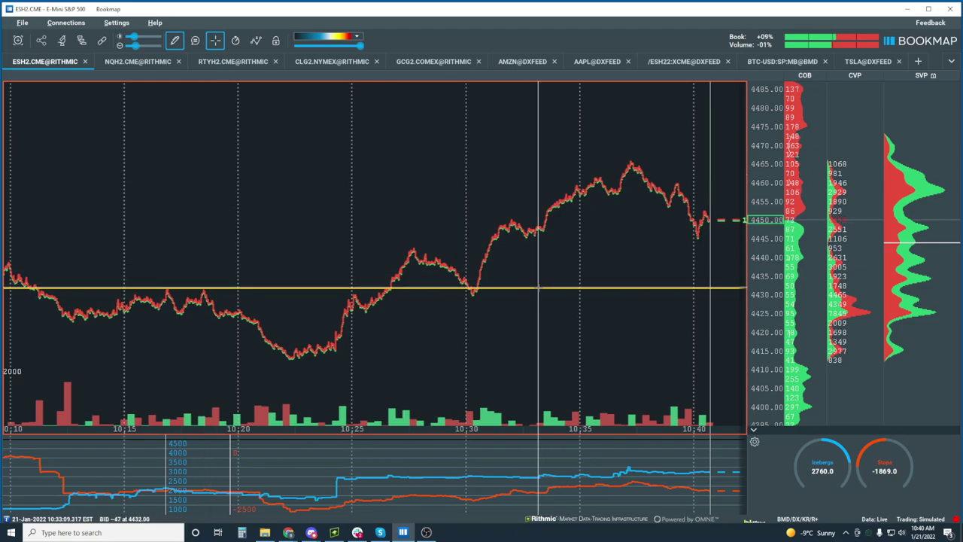
pyautogui.moveTo(395, 254)
pyautogui.mouseDown()
pyautogui.moveTo(462, 272)
pyautogui.moveTo(476, 292)
pyautogui.mouseUp()
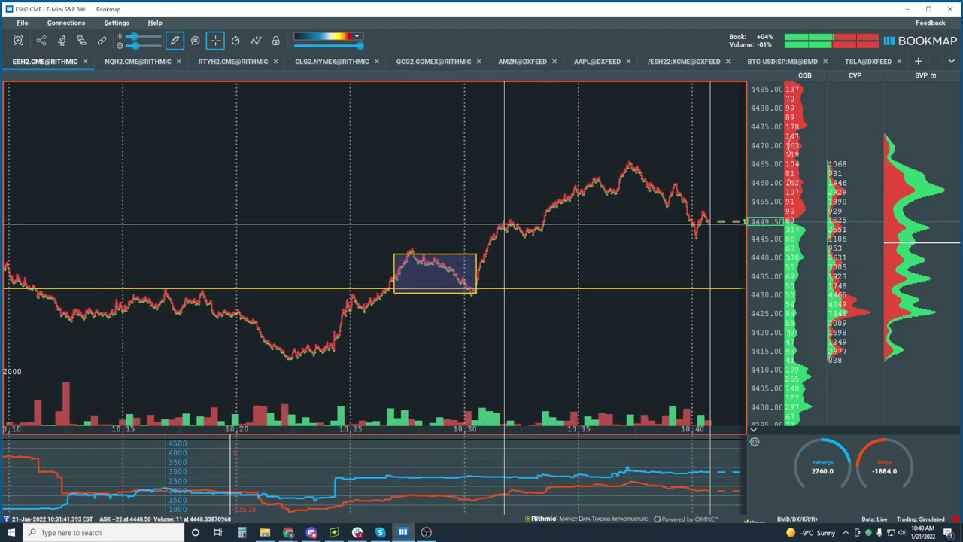
pyautogui.moveTo(481, 222); pyautogui.dragTo(544, 244)
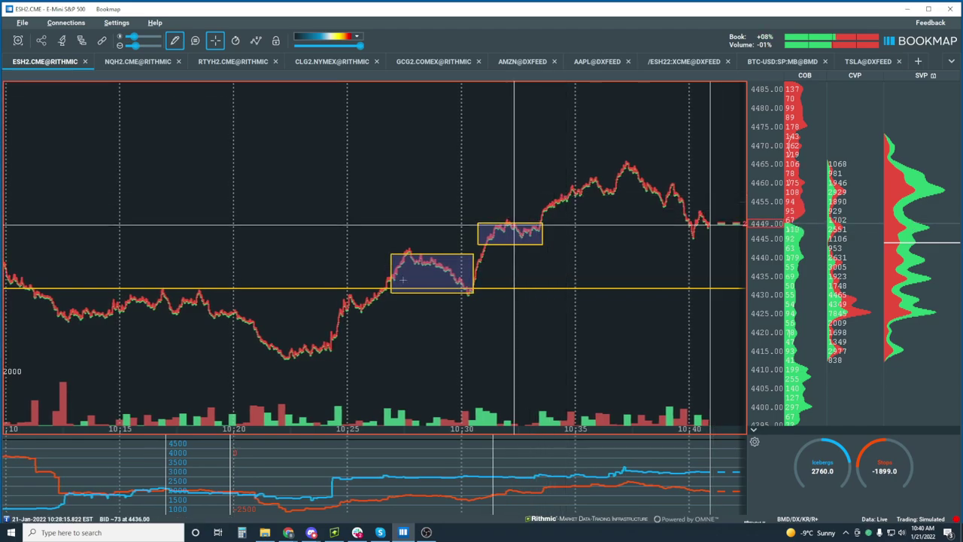
pyautogui.moveTo(558, 198)
pyautogui.mouseDown()
pyautogui.moveTo(635, 193)
pyautogui.moveTo(679, 163)
pyautogui.mouseUp()
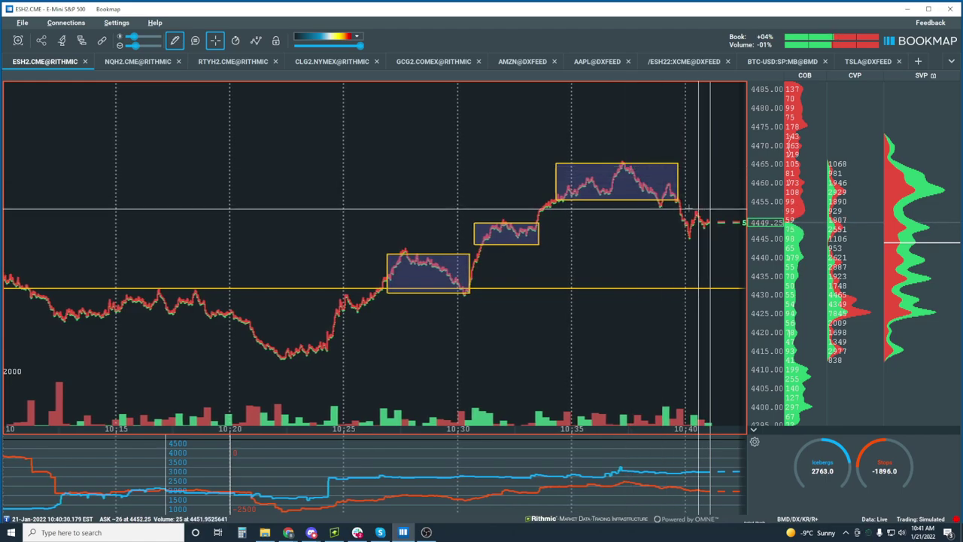
pyautogui.moveTo(675, 202); pyautogui.dragTo(737, 238)
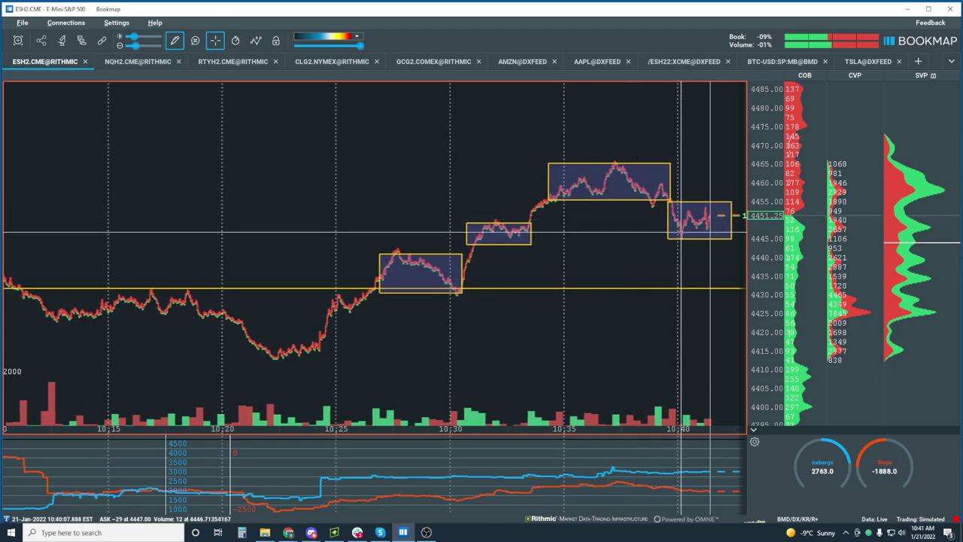
# Show the volume dots again and inspect the trades around the 4445–4455 box and the dip below it.
pyautogui.click(254, 41)
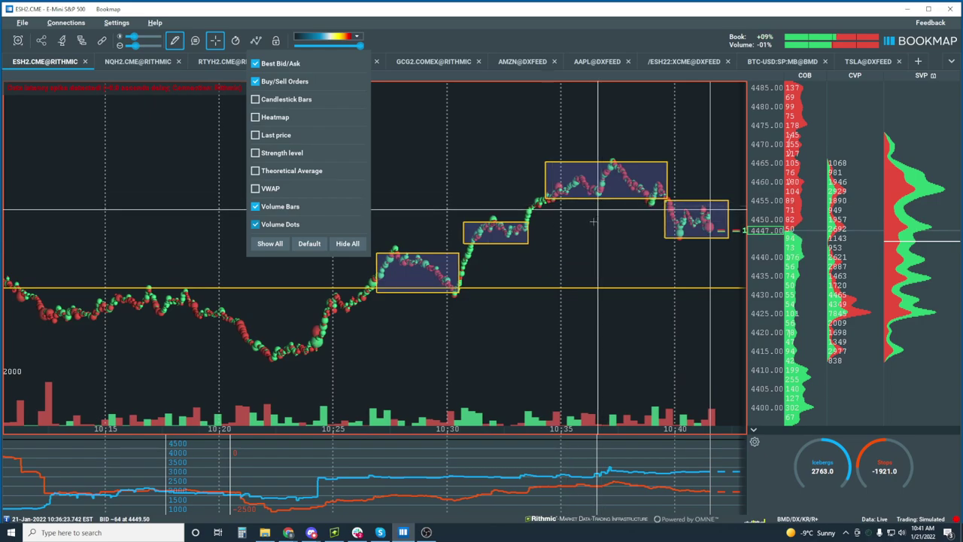
pyautogui.click(599, 188)
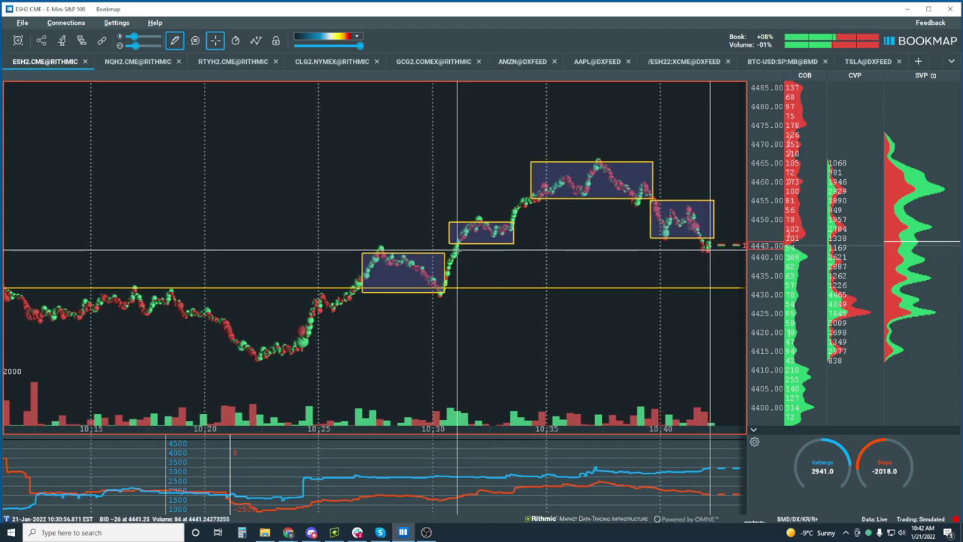
pyautogui.scroll(3, 701, 220)
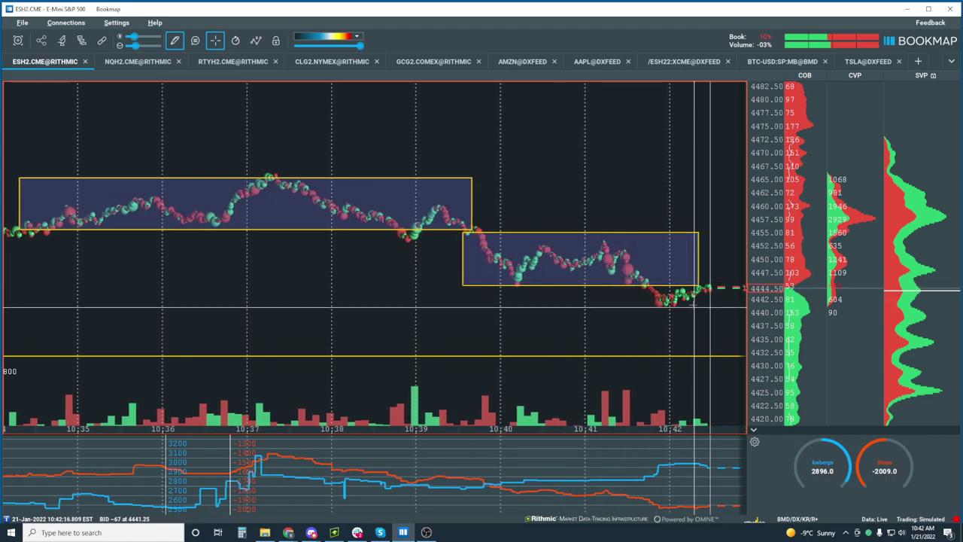
pyautogui.scroll(-5, 707, 322)
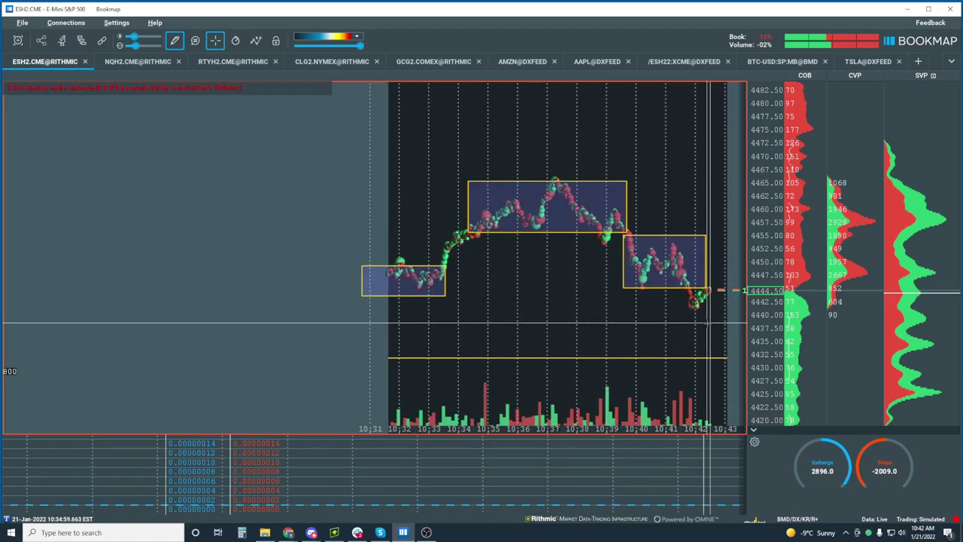
pyautogui.scroll(-2, 524, 285)
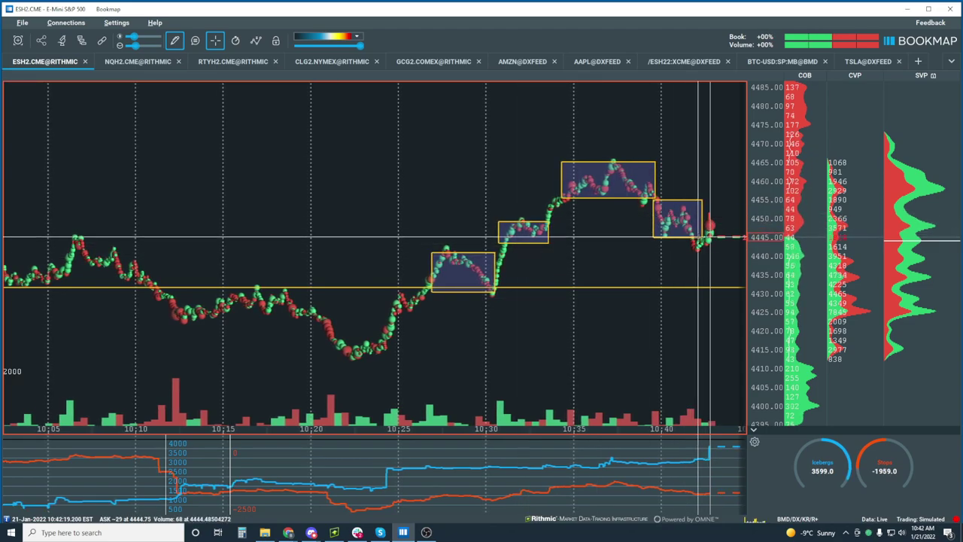
# Examine the ESH2 volume dots and iceberg readings after 10:42 relative to the boxed ranges and the horizontal line near 4432.
pyautogui.scroll(5, 694, 217)
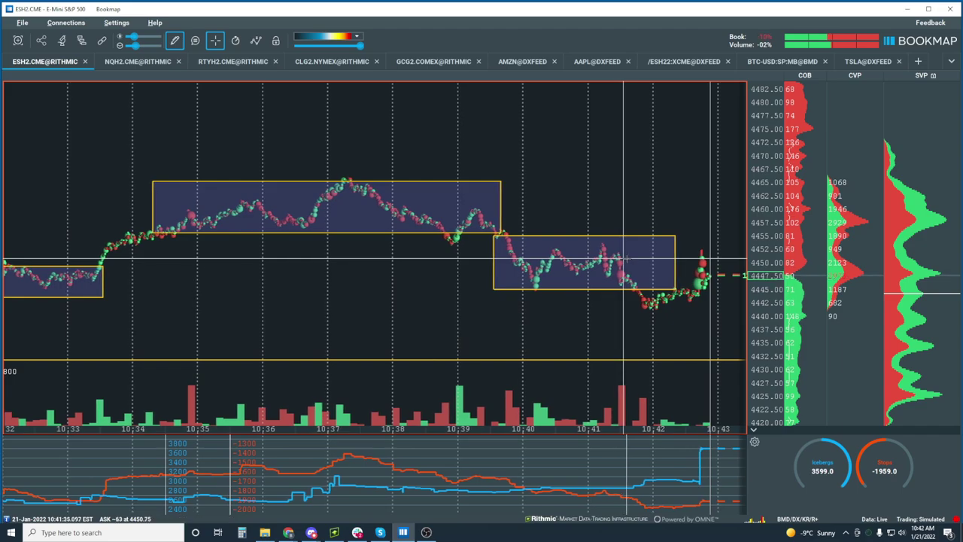
pyautogui.scroll(3, 711, 278)
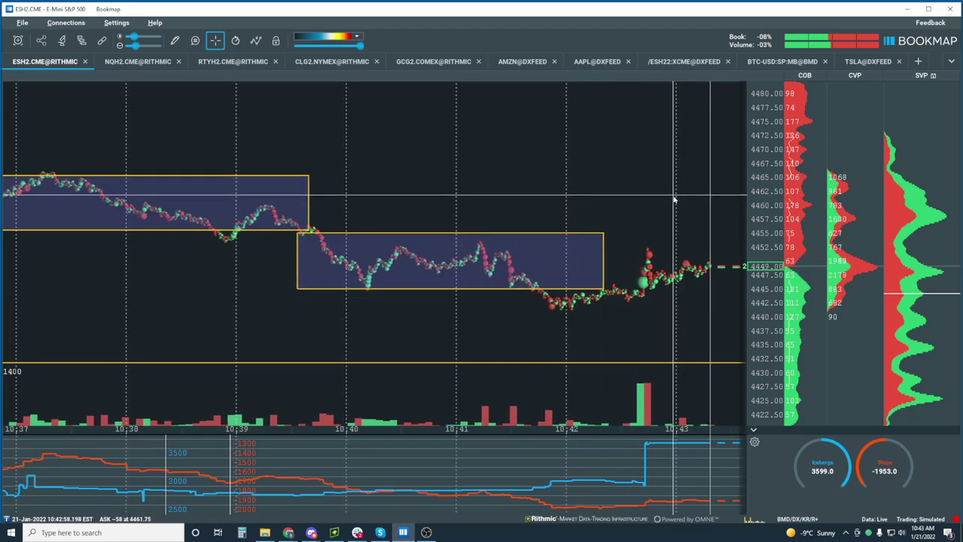
pyautogui.scroll(-4, 623, 260)
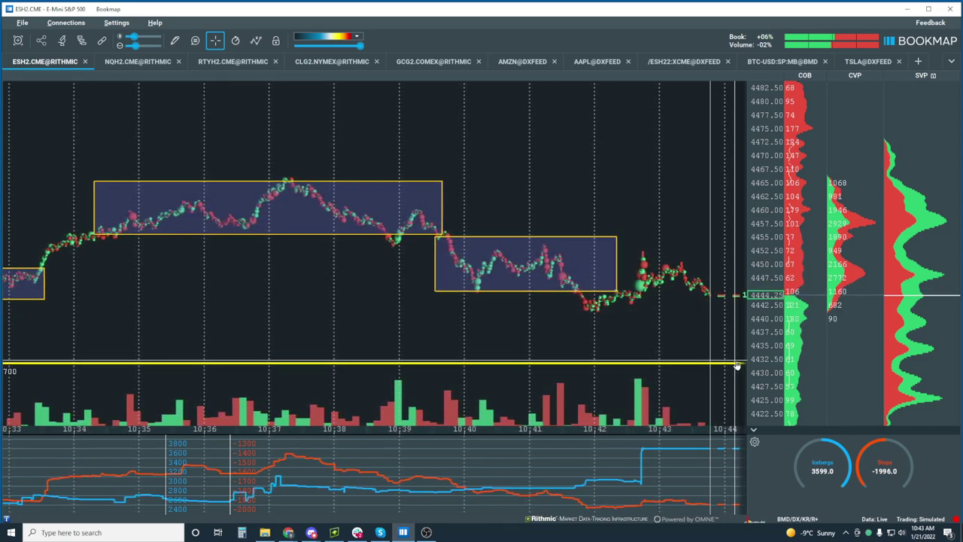
pyautogui.scroll(-5, 737, 365)
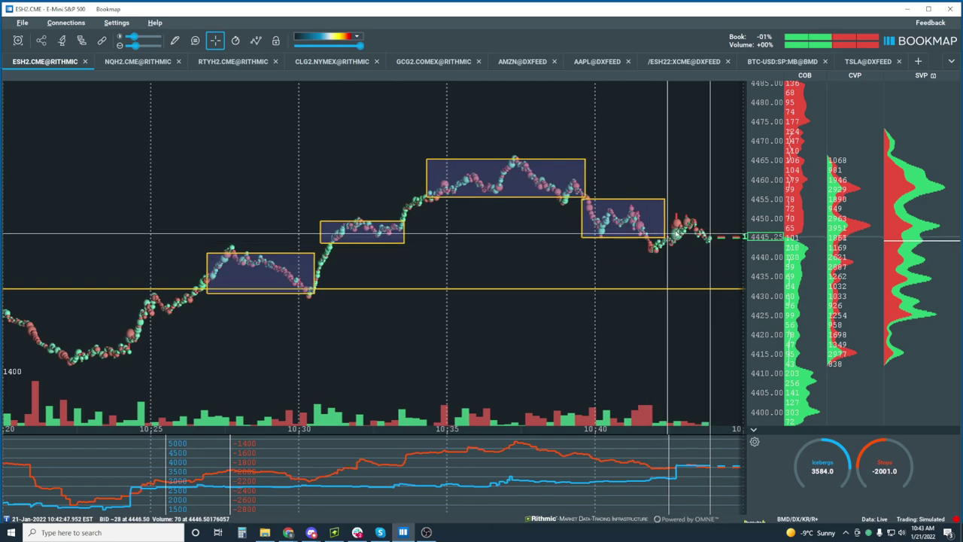
pyautogui.scroll(2, 694, 204)
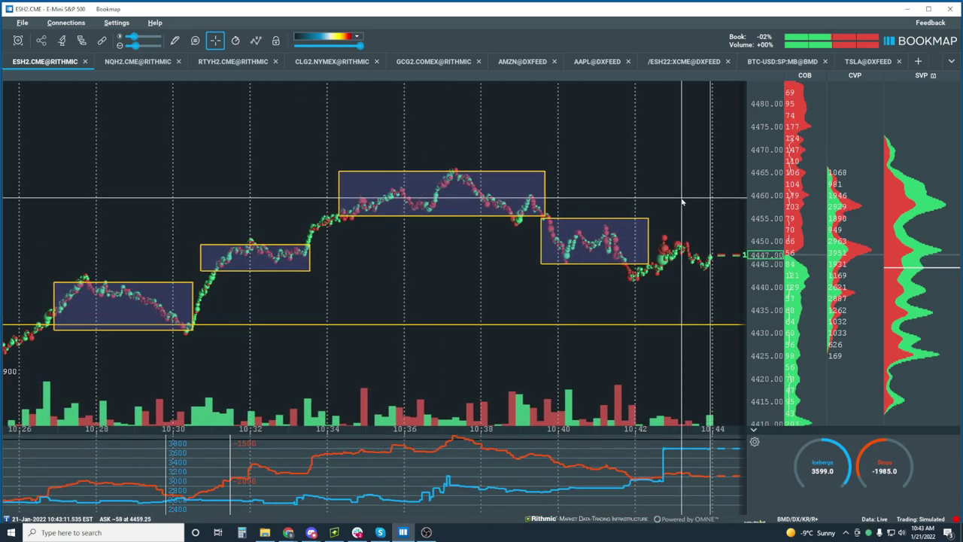
pyautogui.scroll(1, 703, 201)
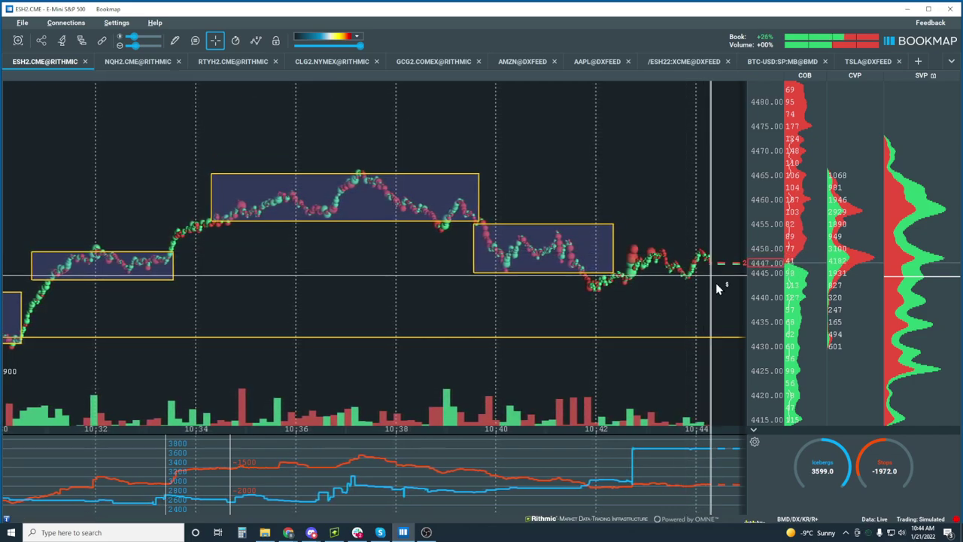
pyautogui.scroll(2, 700, 258)
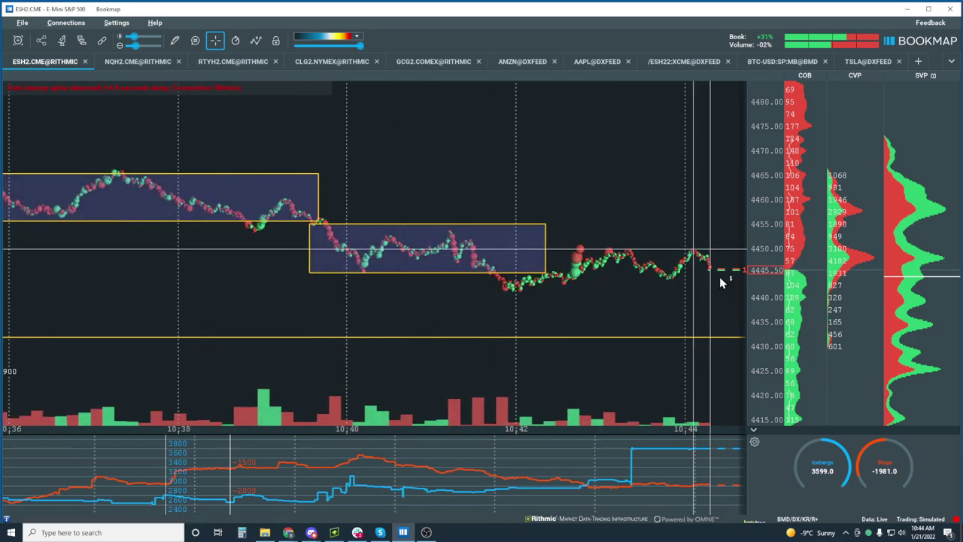
pyautogui.scroll(2, 697, 263)
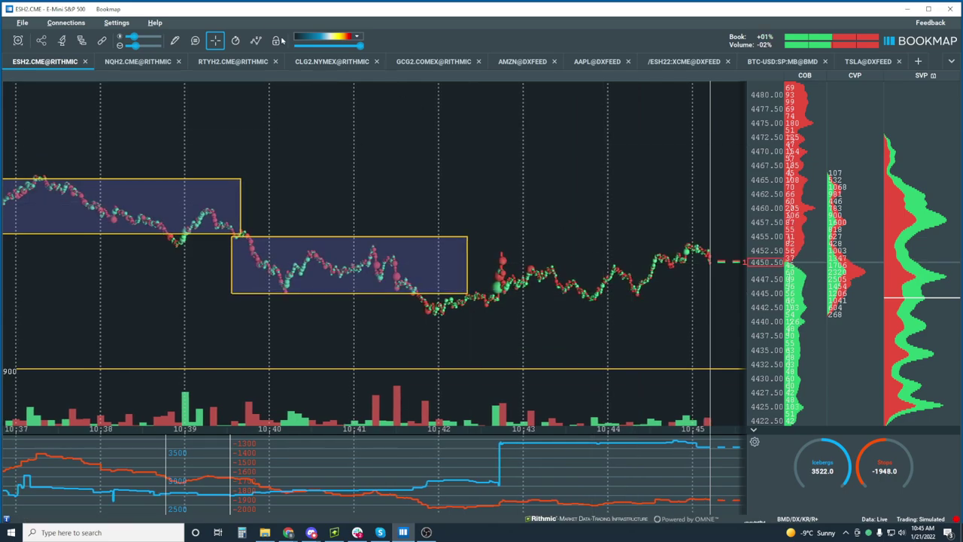
# Turn the heatmap back on and compare the boxed ESH2 ranges with the resting liquidity between 4400 and 4475 across the morning.
pyautogui.click(255, 40)
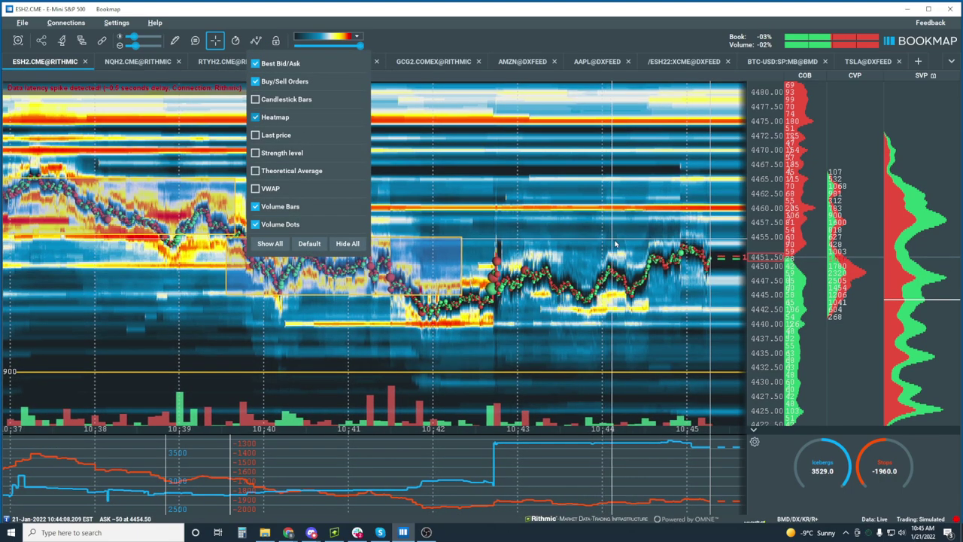
pyautogui.click(599, 227)
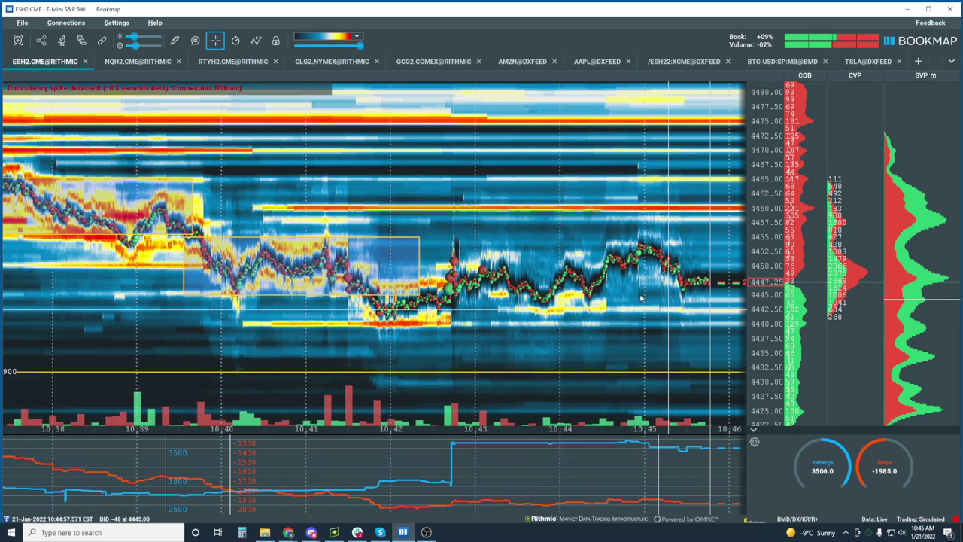
pyautogui.scroll(2, 724, 313)
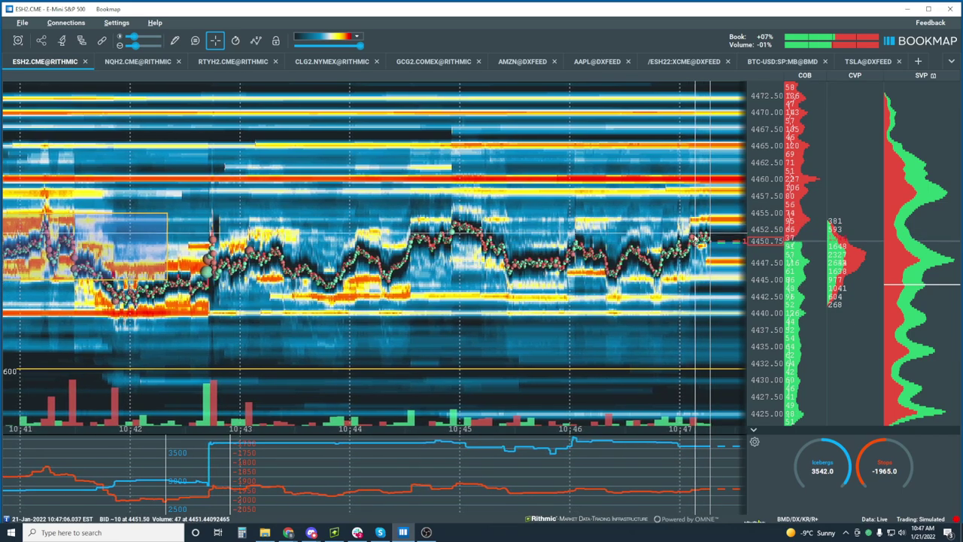
pyautogui.scroll(-2, 602, 265)
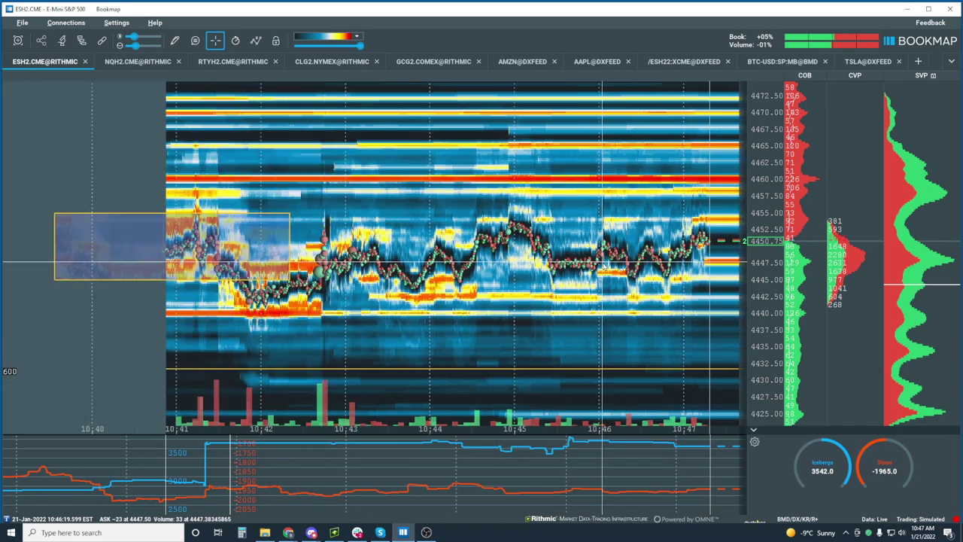
pyautogui.scroll(-4, 602, 265)
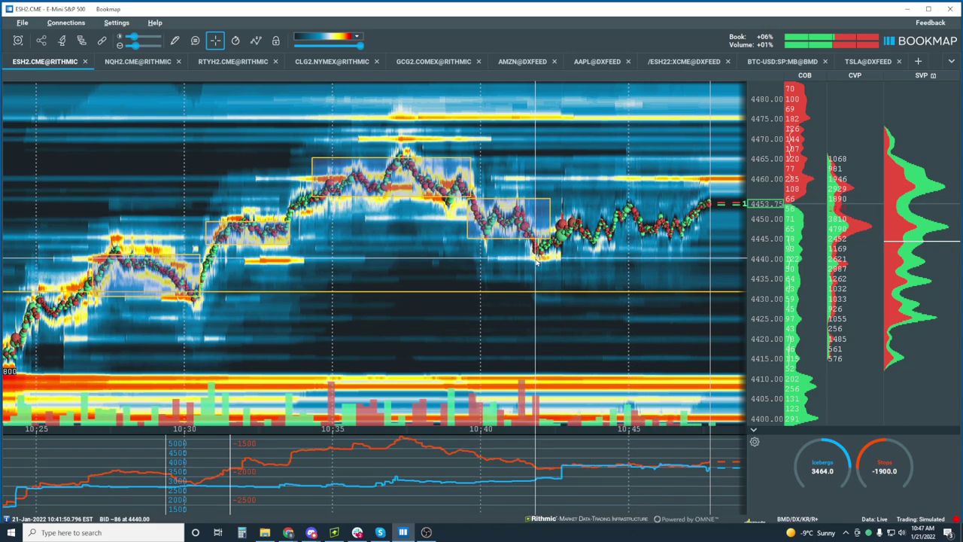
pyautogui.scroll(-3, 638, 213)
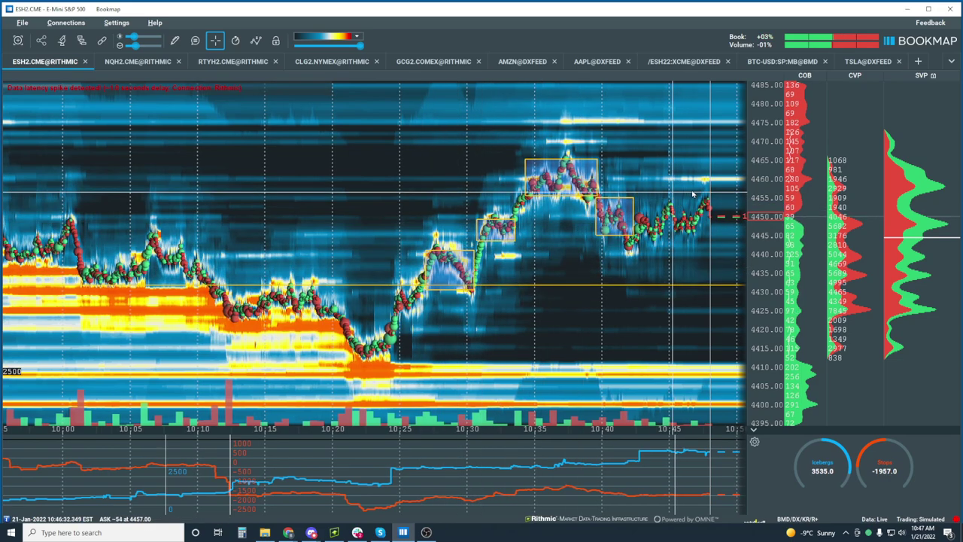
# Examine the boxed ESH2 ranges within price action and resting liquidity back to 08:00, returning the chart to the live price.
pyautogui.scroll(3, 659, 192)
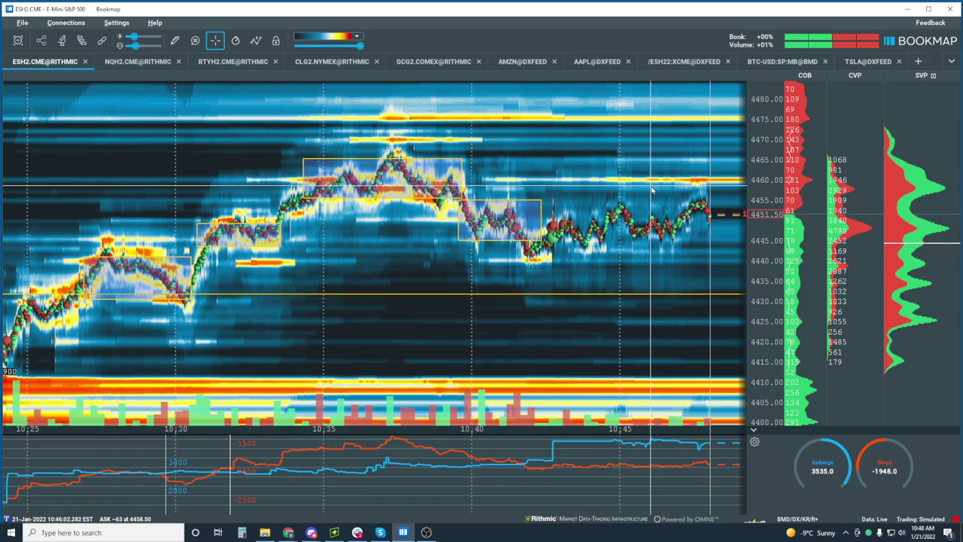
pyautogui.scroll(-1, 324, 284)
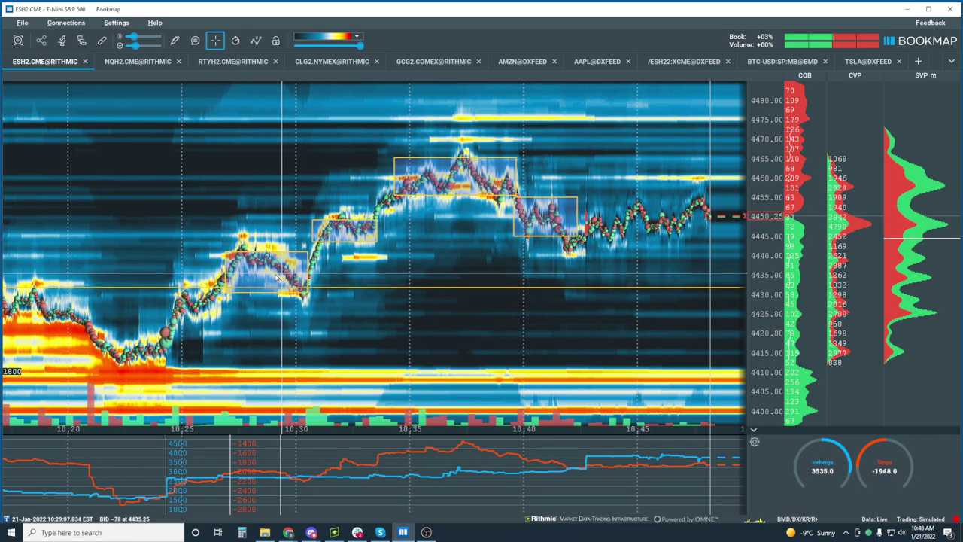
pyautogui.moveTo(289, 288); pyautogui.dragTo(292, 264)
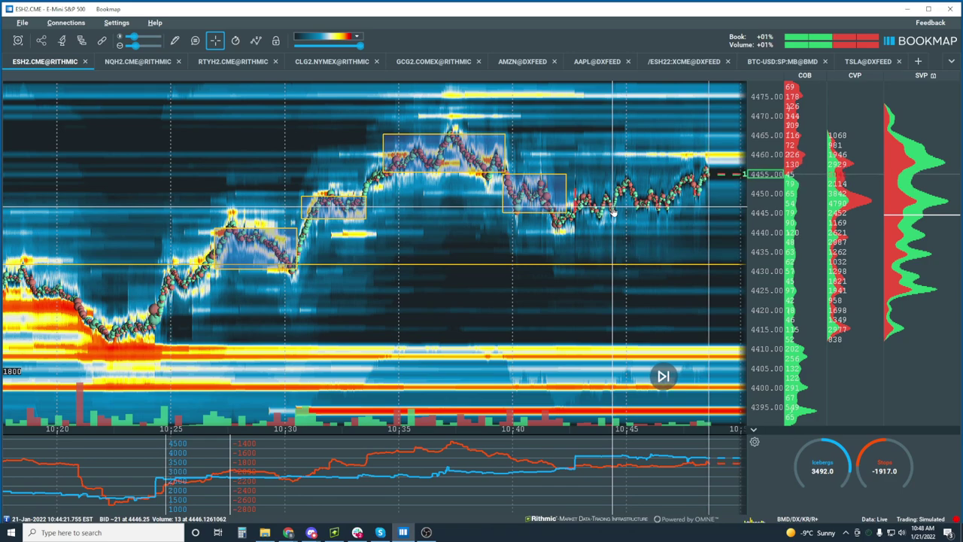
pyautogui.scroll(-5, 614, 213)
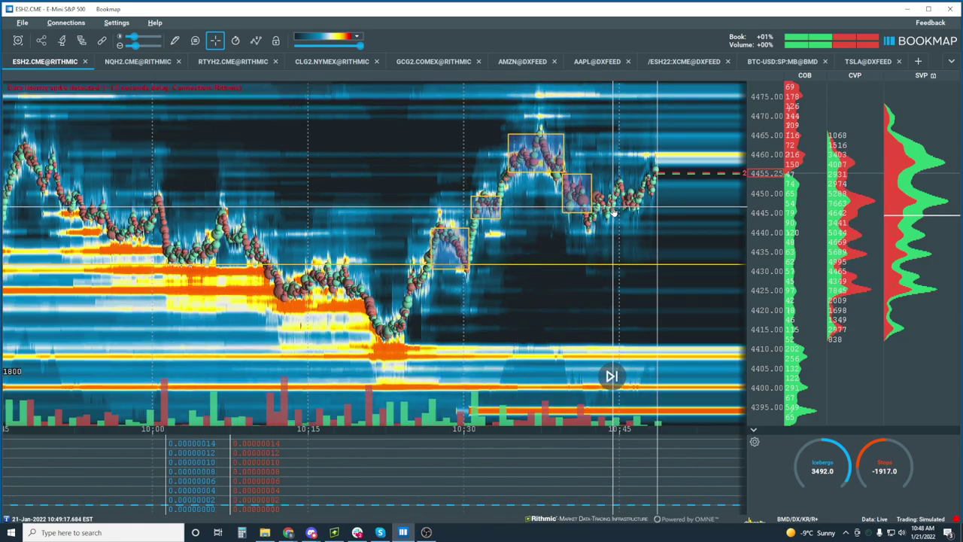
pyautogui.scroll(-5, 614, 213)
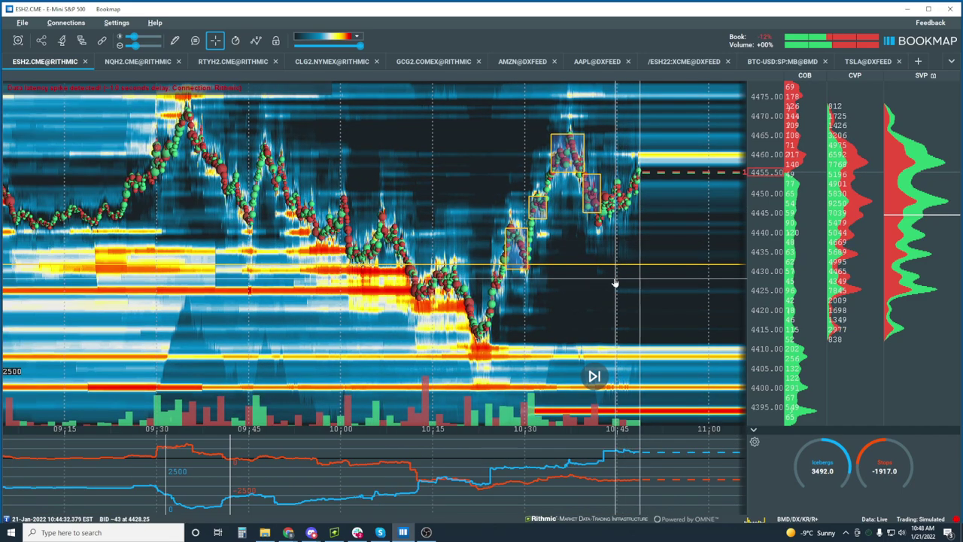
pyautogui.scroll(-2, 614, 281)
pyautogui.scroll(-2, 529, 293)
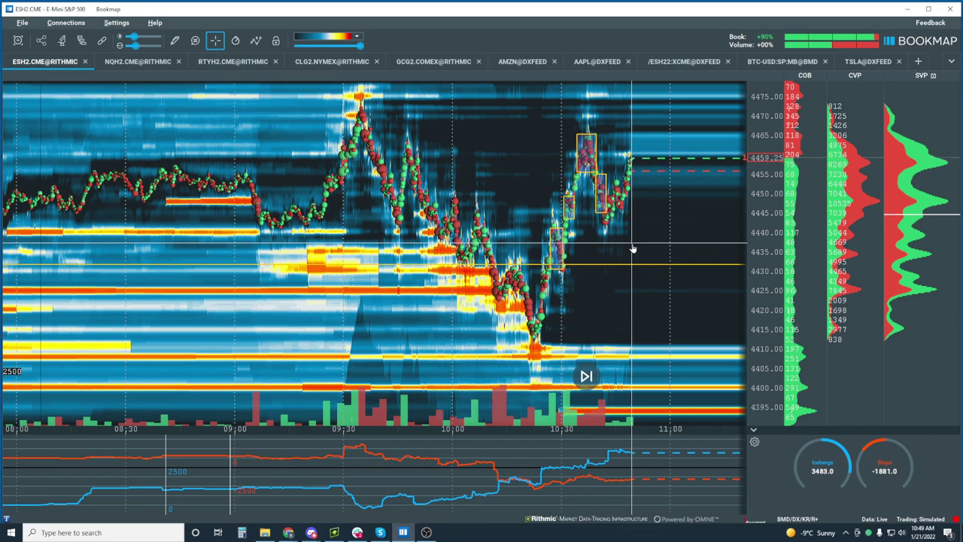
pyautogui.click(586, 376)
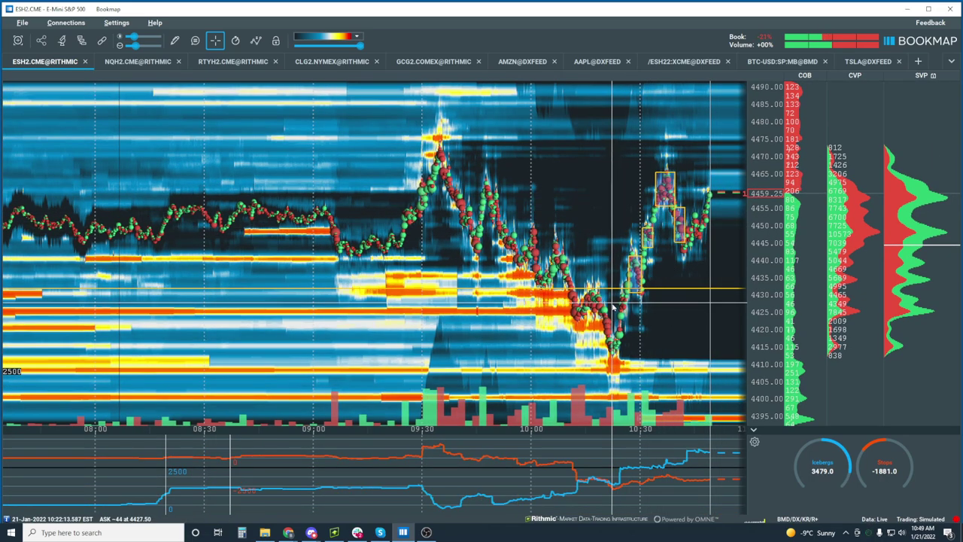
# Compare the ESH2 climb after 10:45 with the boxed ranges and the high formed shortly after 09:30.
pyautogui.scroll(3, 689, 249)
pyautogui.scroll(1, 690, 249)
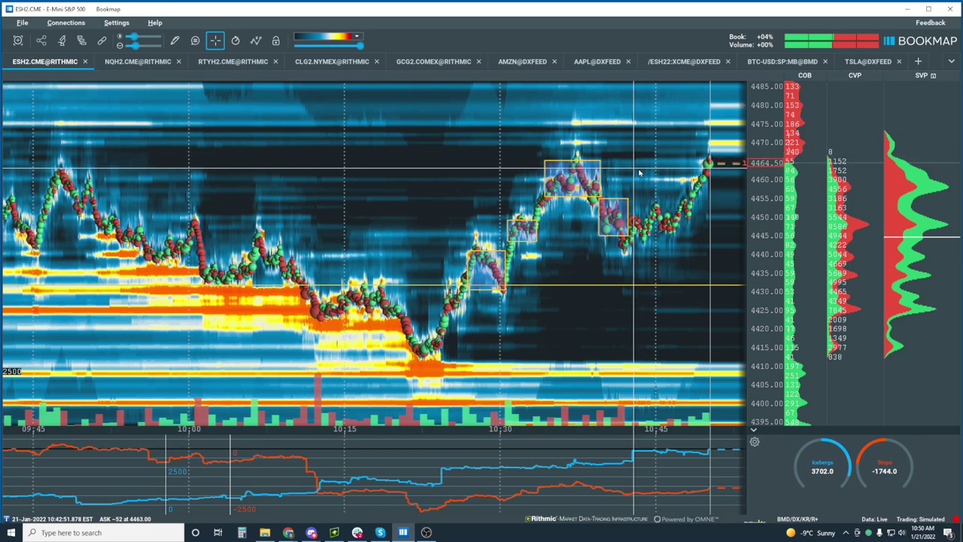
pyautogui.scroll(-2, 531, 244)
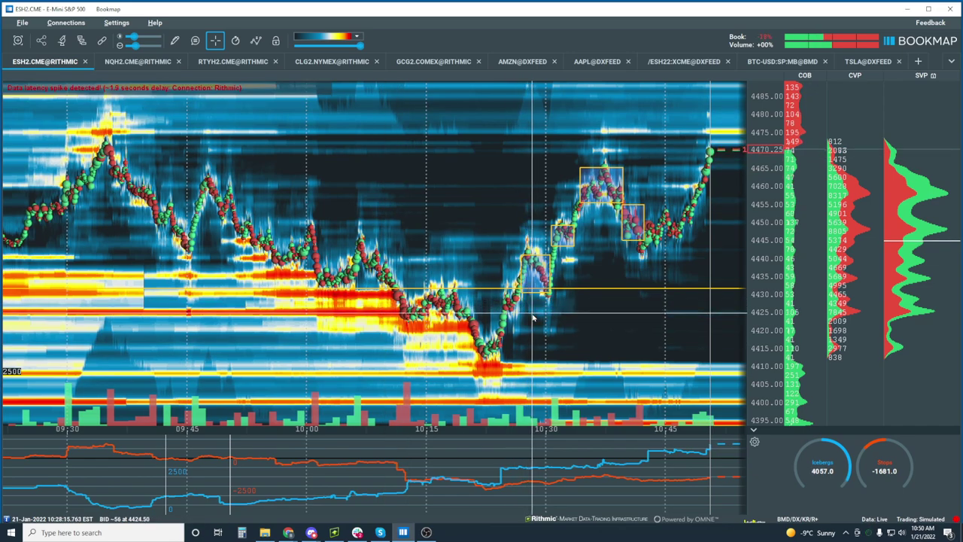
pyautogui.scroll(-4, 532, 319)
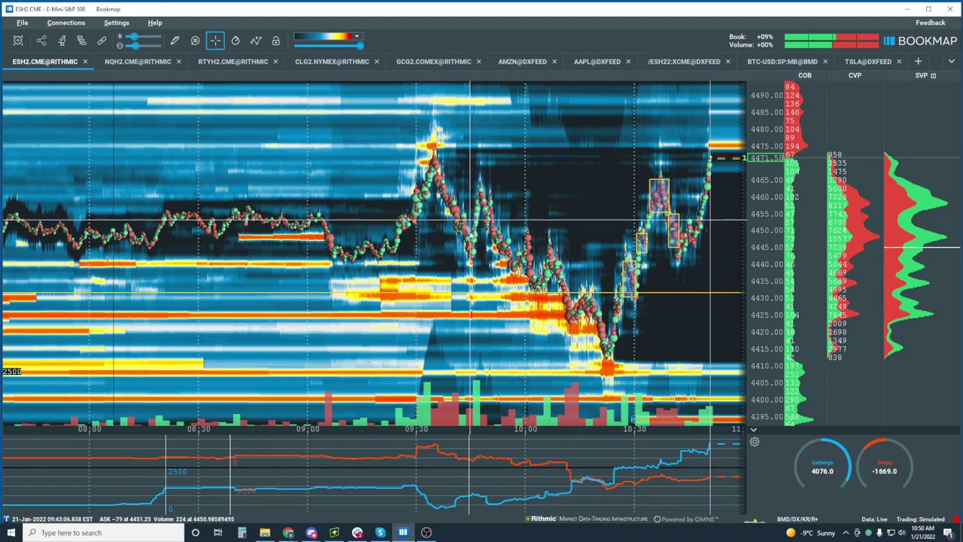
# Switch to Rithmic Trader Pro, inspect the January 19 low area on the hourly ESH2 chart, and return to Bookmap.
pyautogui.click(335, 532)
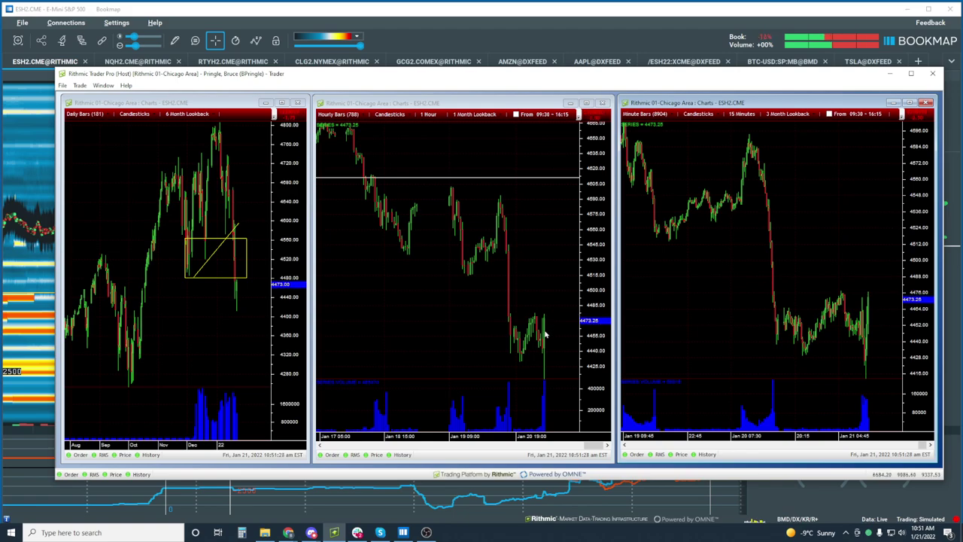
pyautogui.click(456, 279)
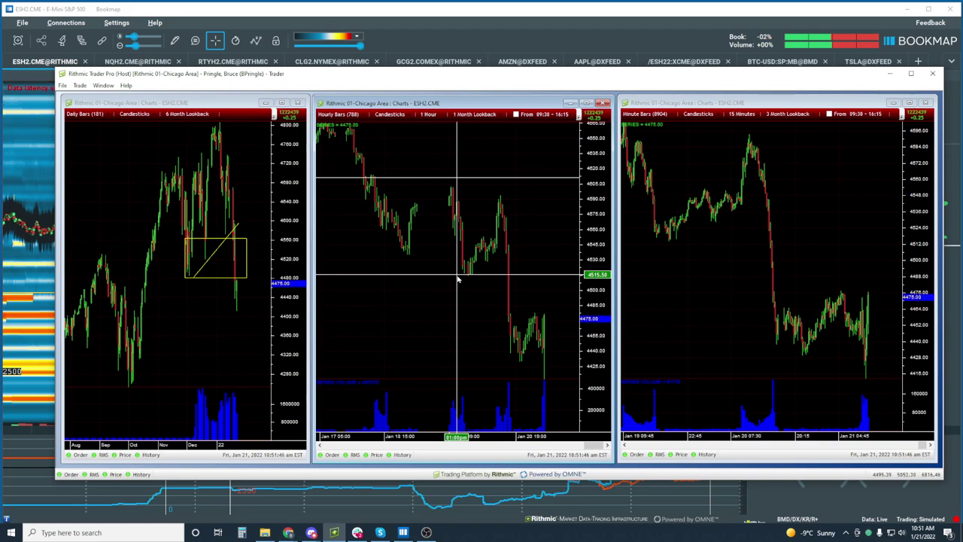
pyautogui.hotkey('alt', 'Tab')
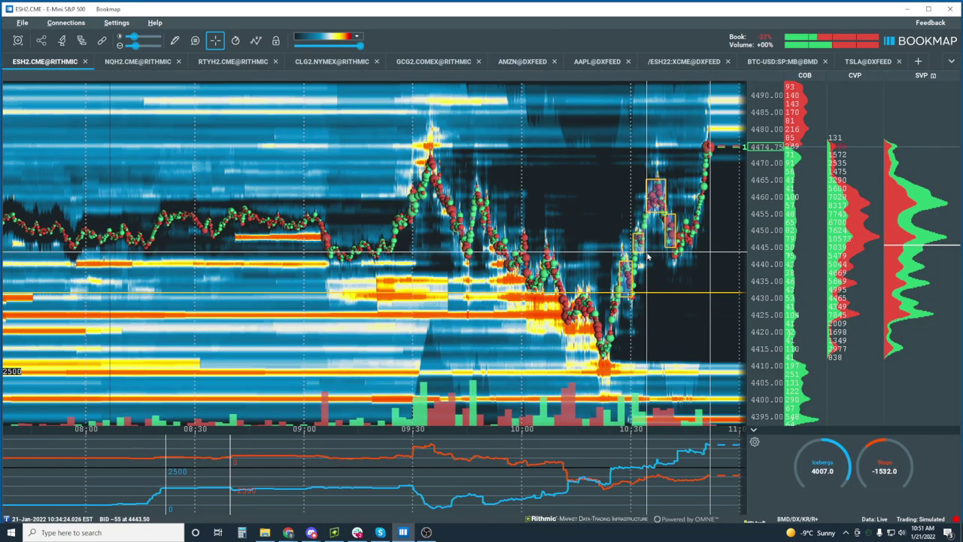
# Examine the ESH2 rally after 10:50 and its pullback against the iceberg and stop lines and the liquidity near 4500.
pyautogui.scroll(5, 648, 257)
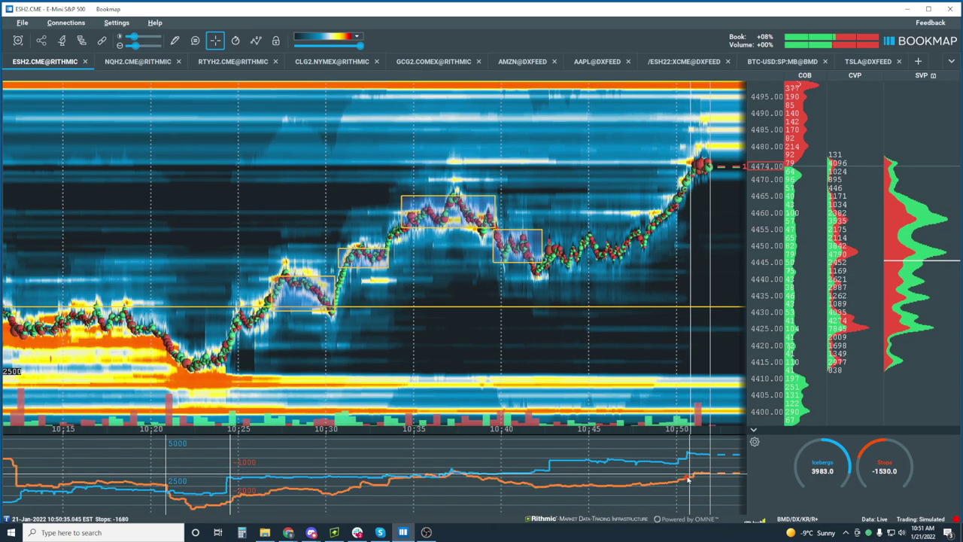
pyautogui.scroll(-2, 660, 303)
pyautogui.scroll(-2, 658, 304)
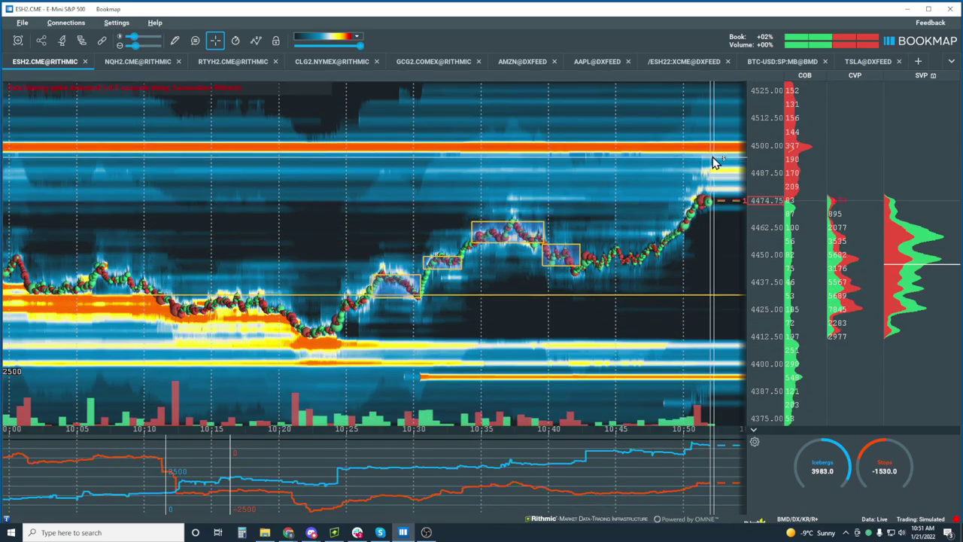
pyautogui.scroll(-2, 585, 231)
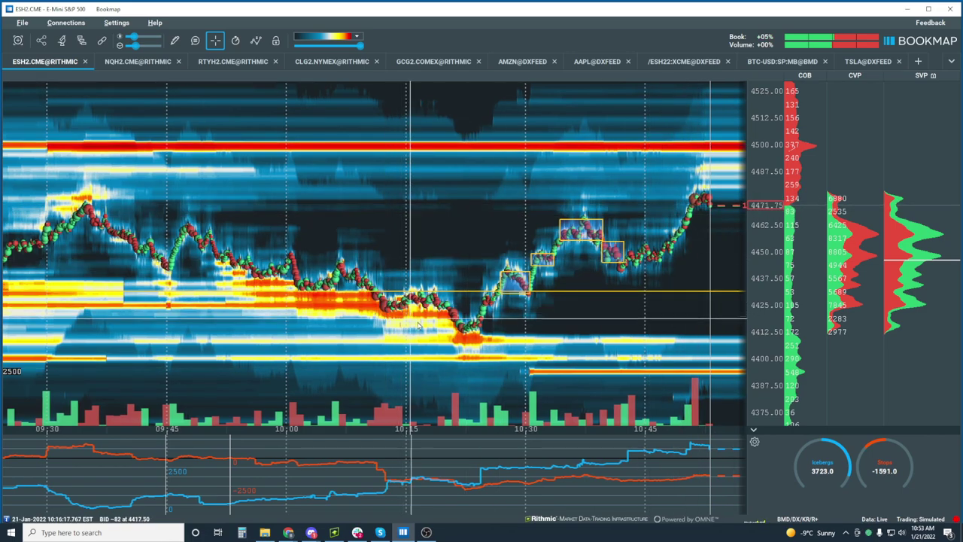
pyautogui.scroll(-2, 583, 275)
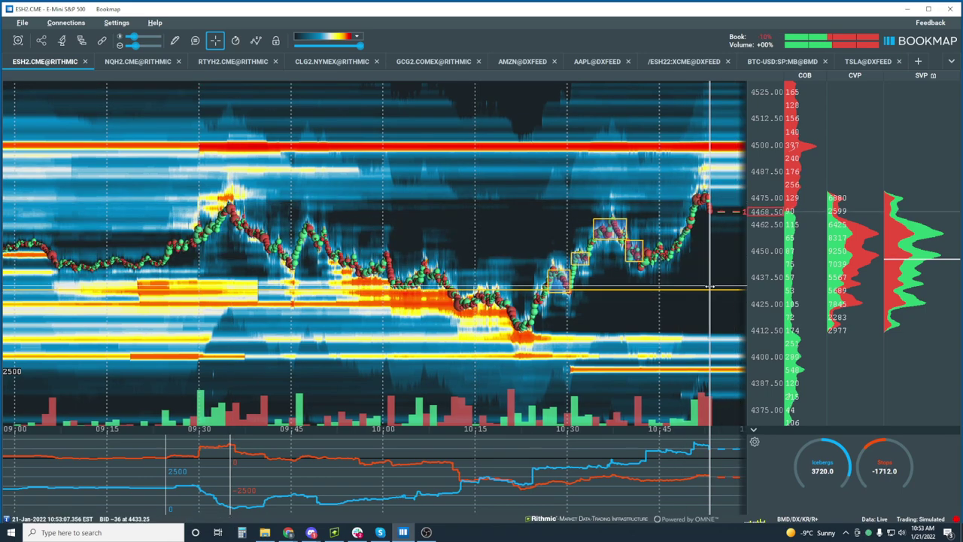
pyautogui.scroll(-2, 710, 287)
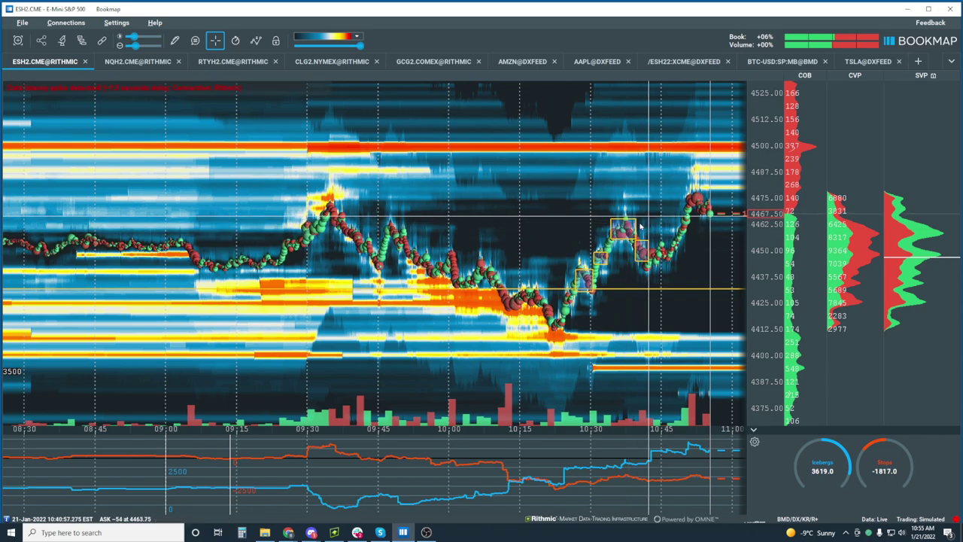
pyautogui.scroll(3, 616, 209)
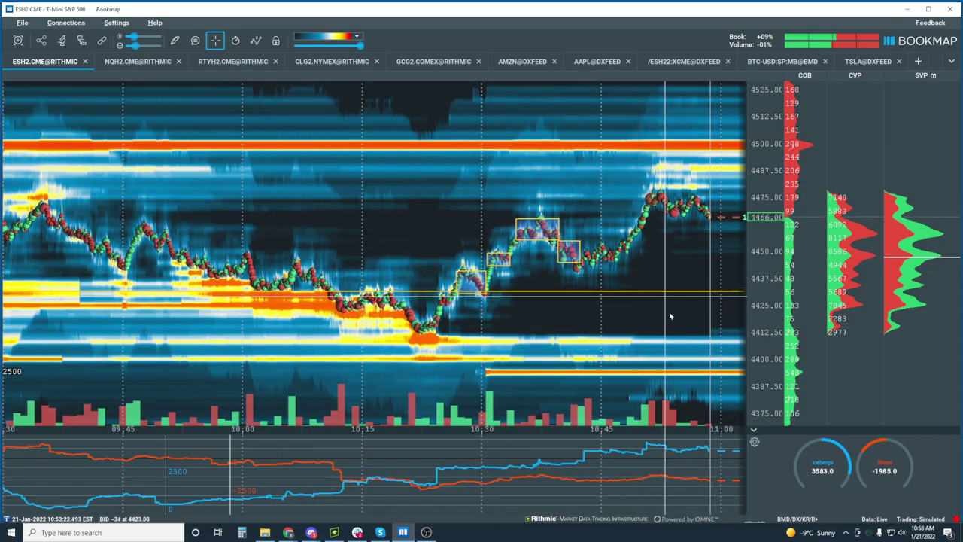
pyautogui.scroll(-3, 639, 275)
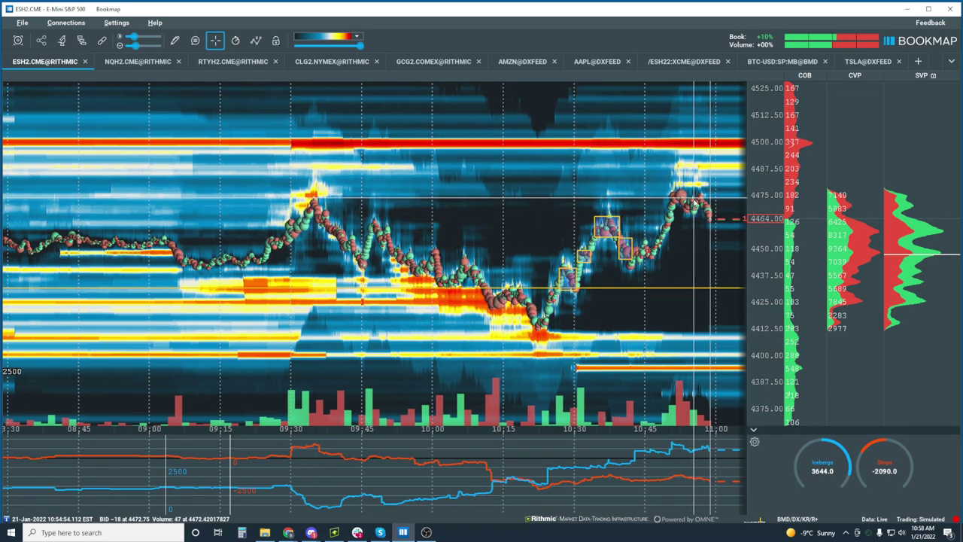
pyautogui.scroll(3, 712, 218)
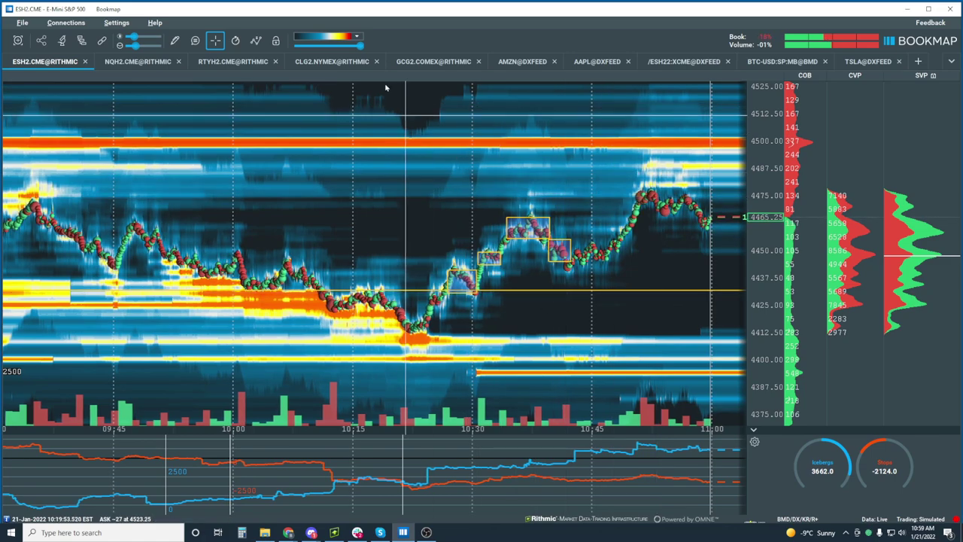
# Overlay candlestick bars on the ESH2 heatmap and compare them with the volume dots around the 10:22 low and the boxed ranges.
pyautogui.click(256, 41)
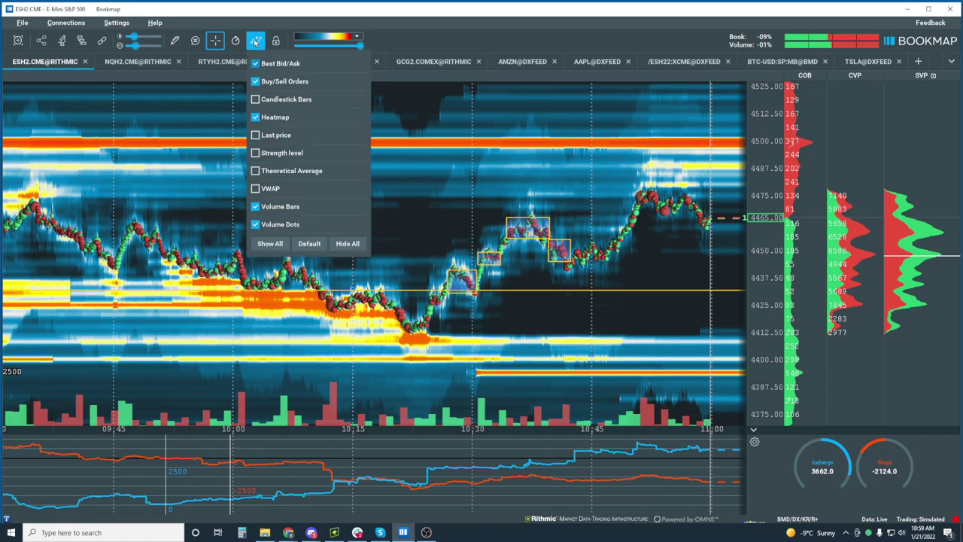
pyautogui.click(255, 99)
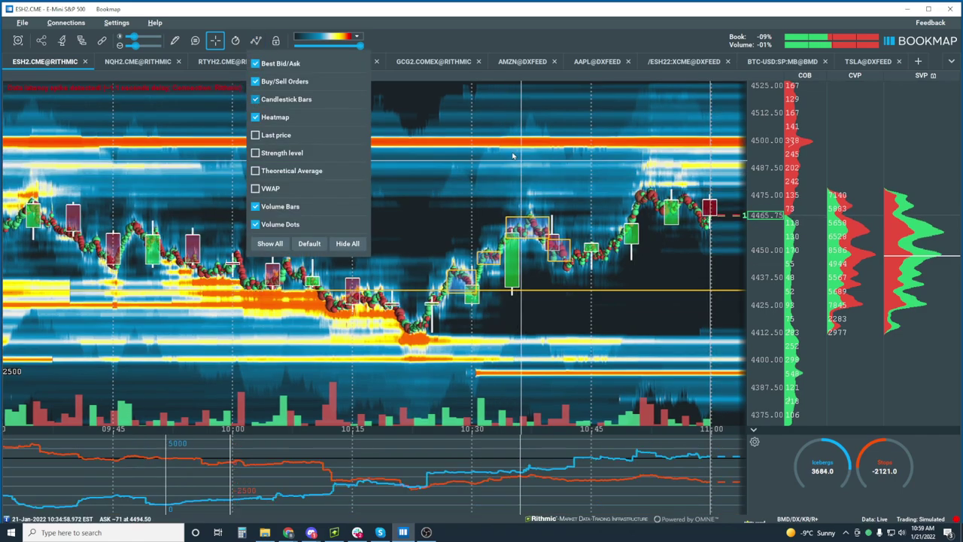
pyautogui.click(532, 165)
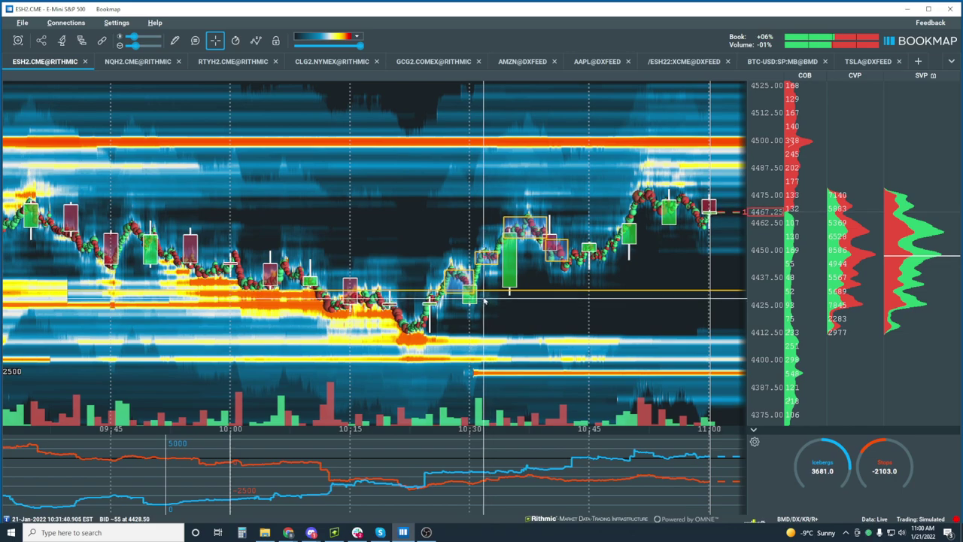
pyautogui.scroll(5, 467, 260)
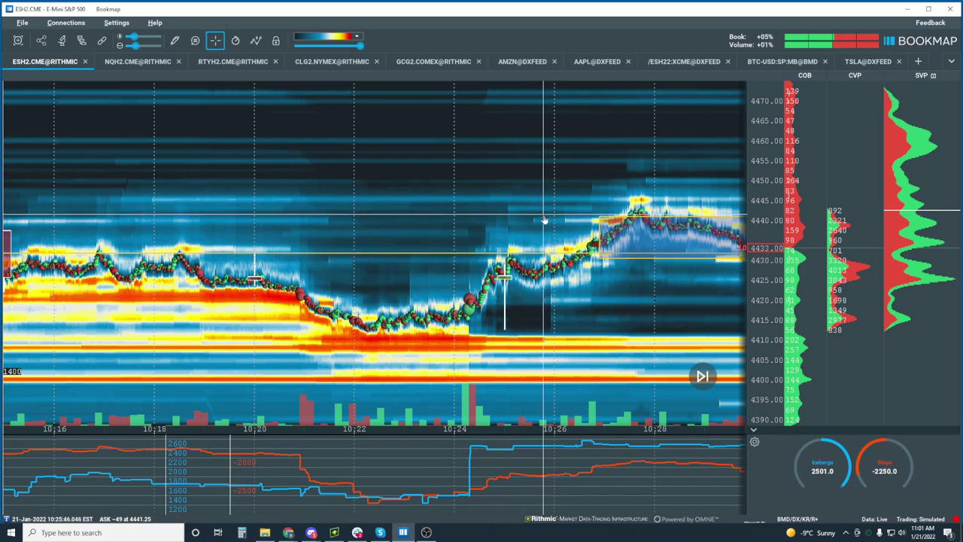
pyautogui.scroll(-2, 544, 219)
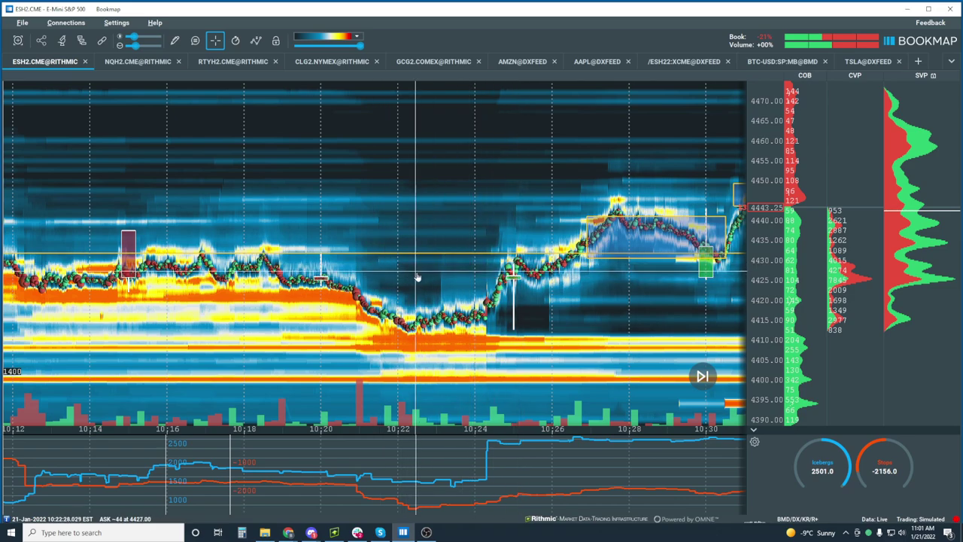
pyautogui.scroll(-3, 416, 278)
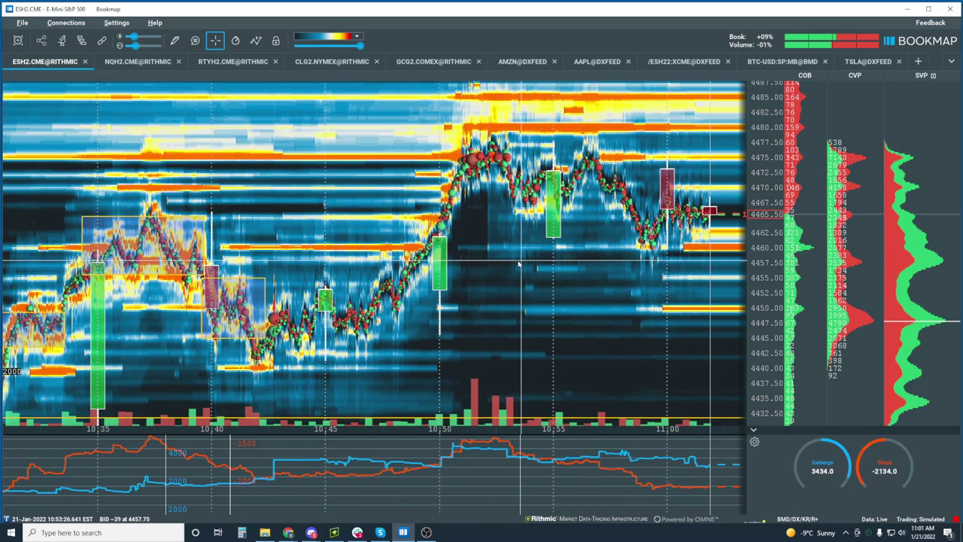
pyautogui.scroll(-5, 512, 269)
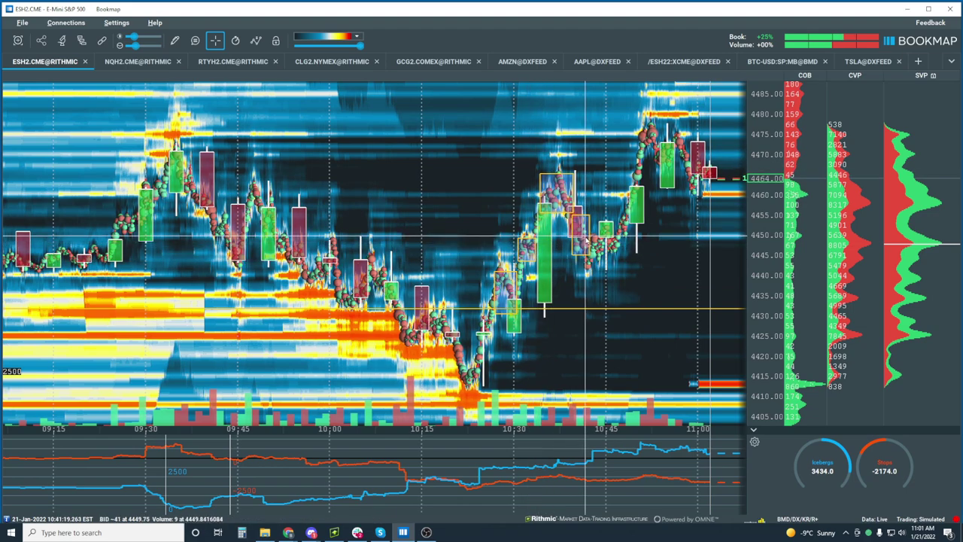
# Hide the candlestick bars and inspect ESH2 trading against the resting liquidity around 4460 from 10:58 on.
pyautogui.click(258, 42)
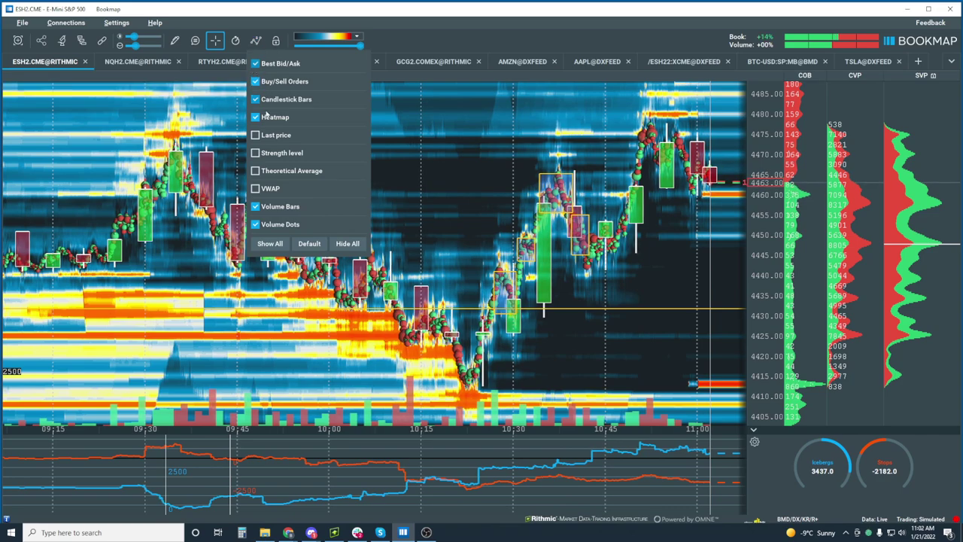
pyautogui.click(256, 99)
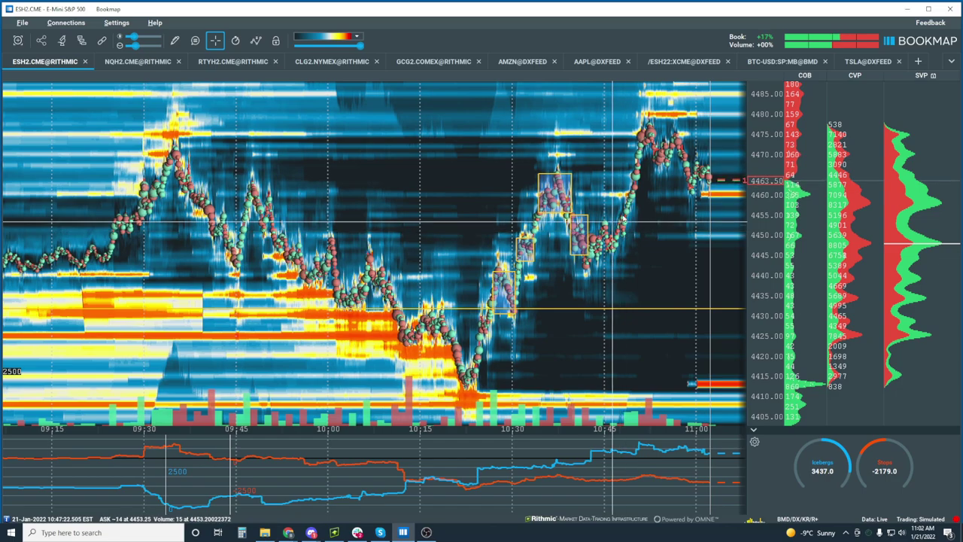
pyautogui.scroll(5, 623, 226)
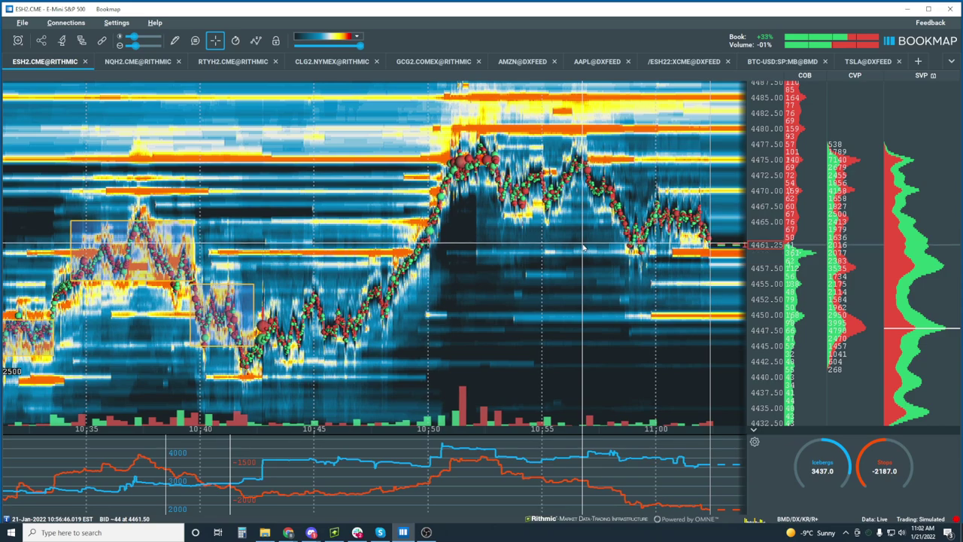
pyautogui.scroll(-3, 583, 247)
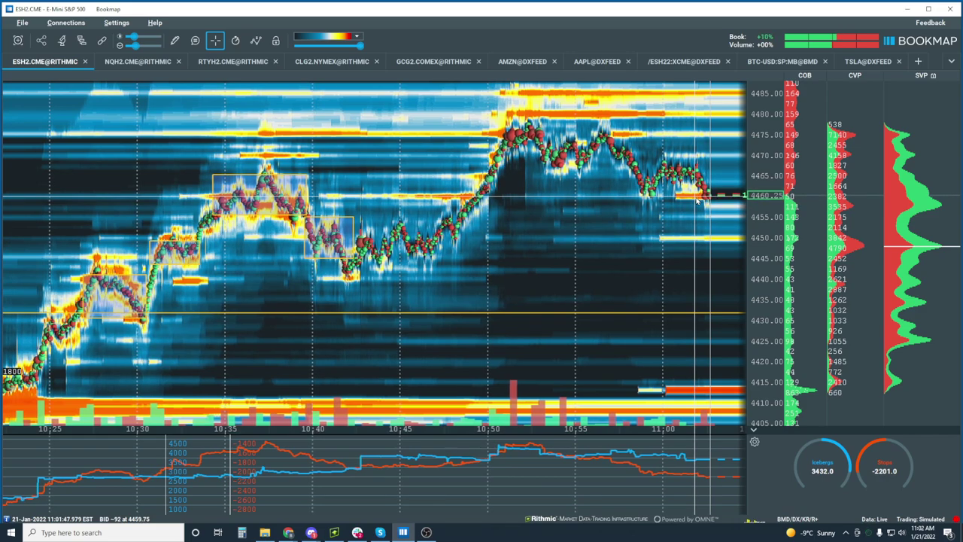
pyautogui.scroll(6, 706, 219)
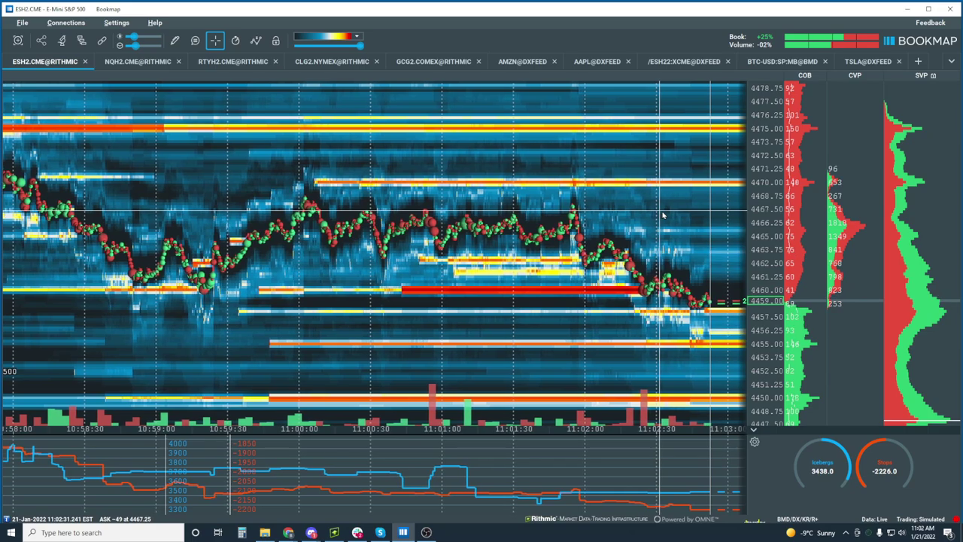
pyautogui.scroll(-2, 661, 223)
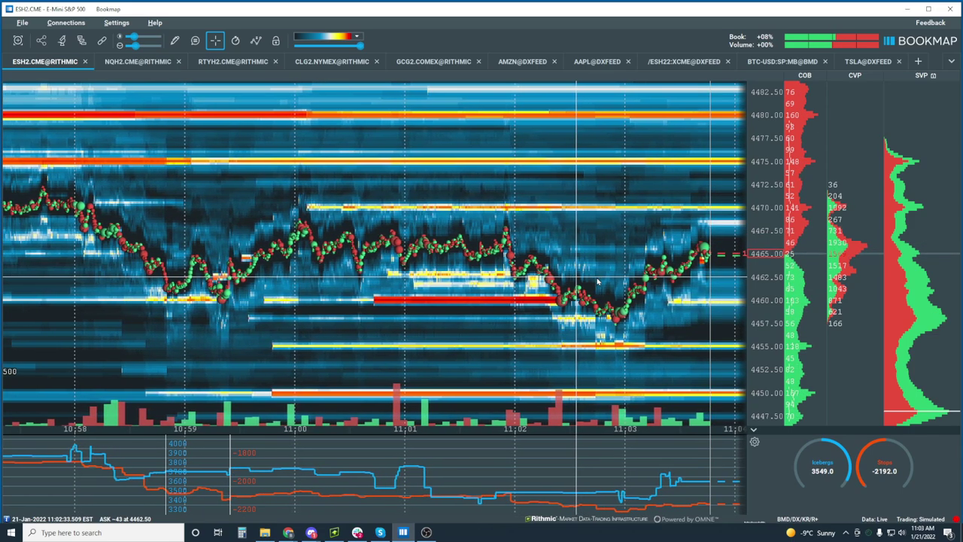
# Subscribe to the SPY - SPDR S&P 500 instrument from dxFeed with 6h local/6h cloud historical data.
pyautogui.click(919, 61)
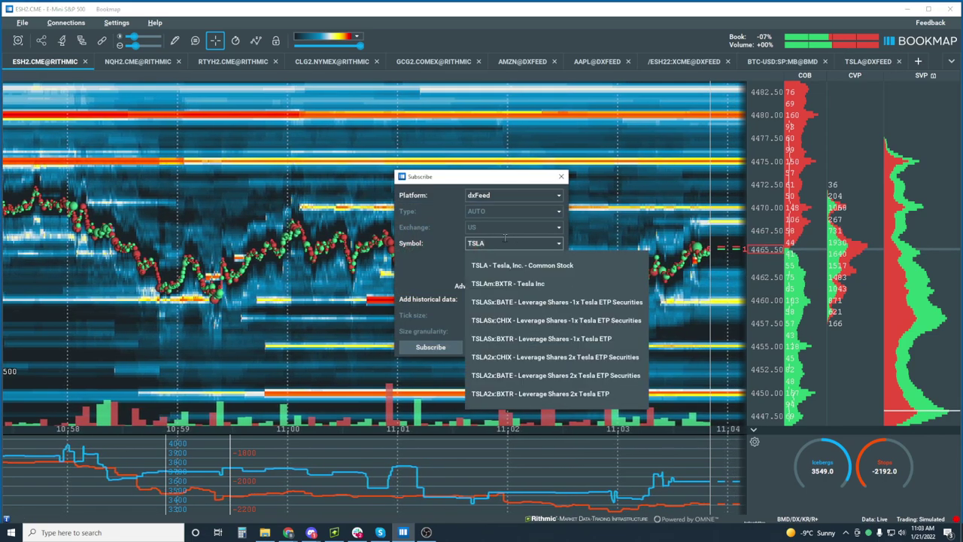
pyautogui.write('spy')
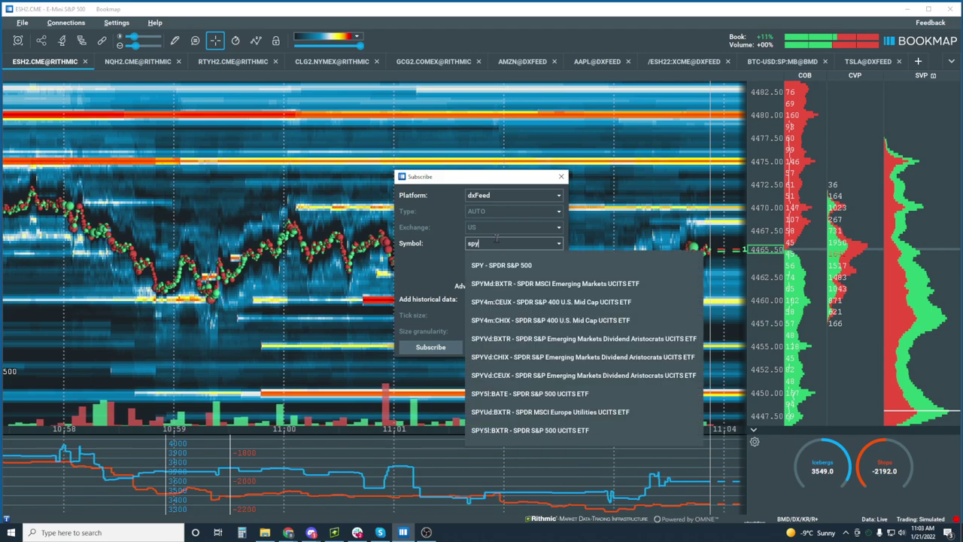
pyautogui.click(521, 266)
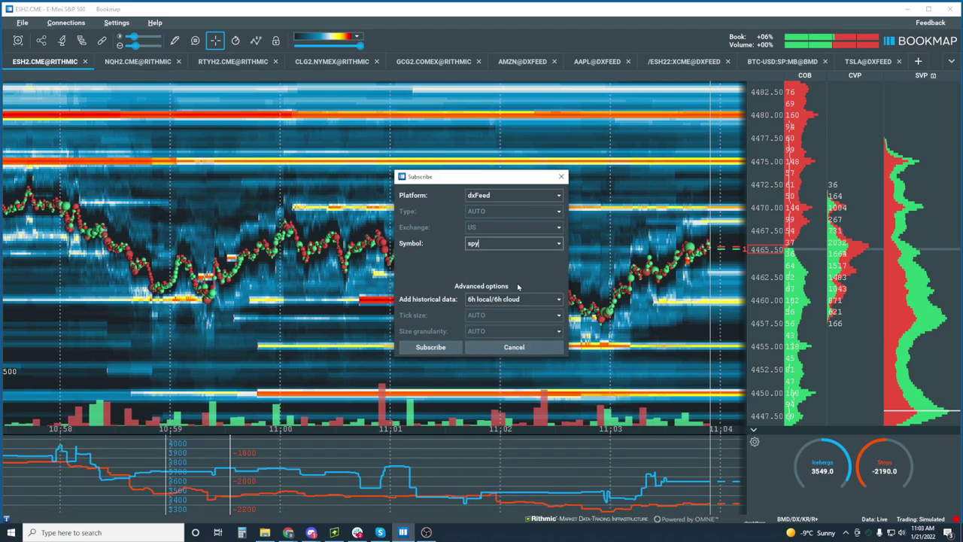
pyautogui.click(431, 347)
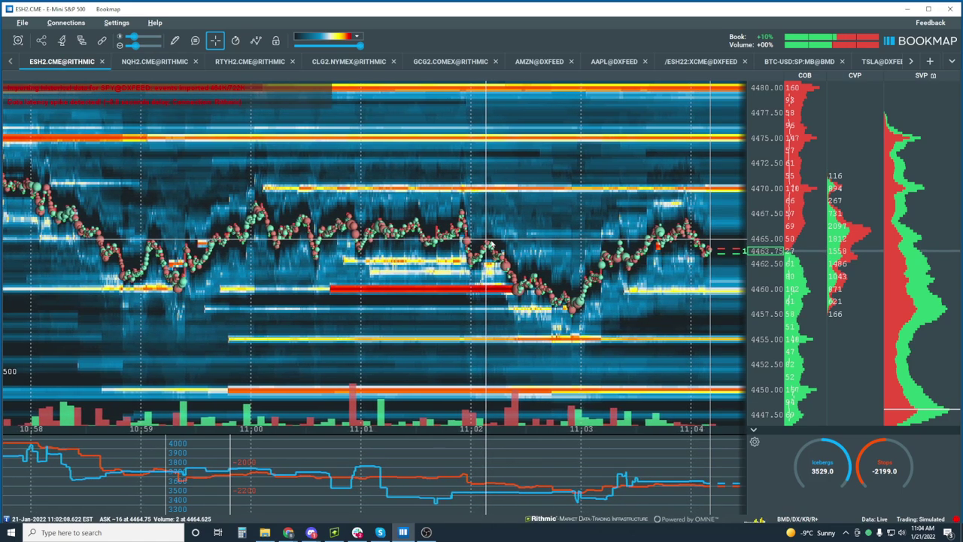
# Examine the ESH2 pullback after the 10:50 rally against the boxed ranges and the resting liquidity between 4450 and 4485.
pyautogui.scroll(-5, 487, 245)
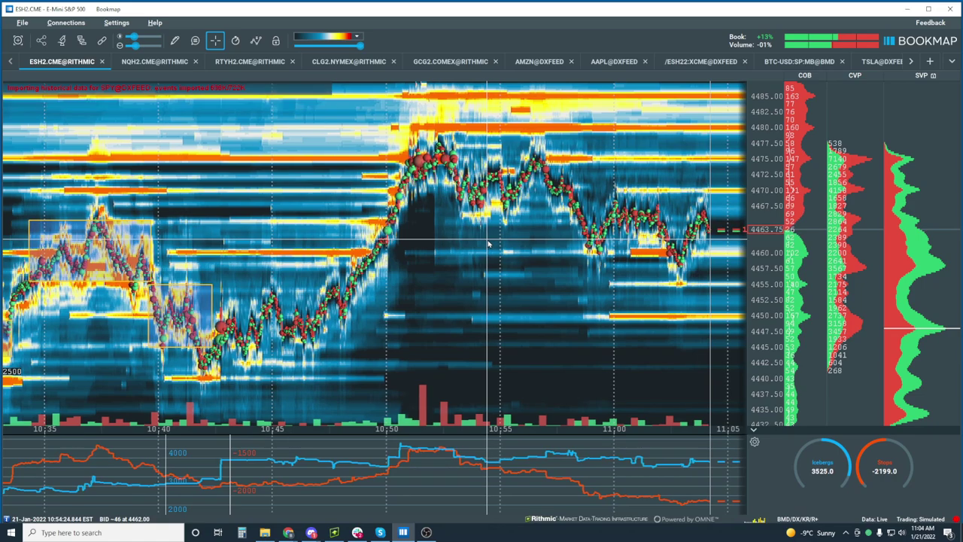
pyautogui.scroll(-2, 488, 245)
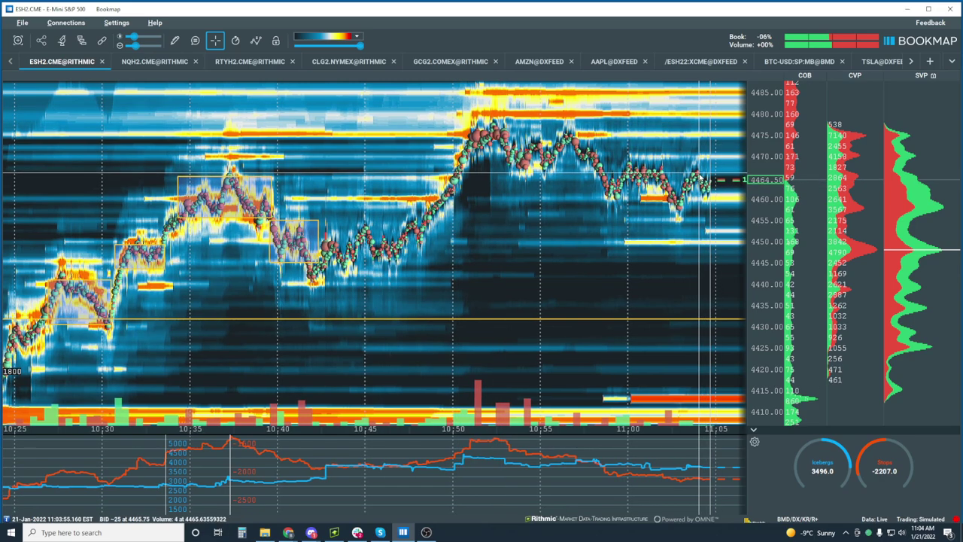
pyautogui.scroll(3, 700, 175)
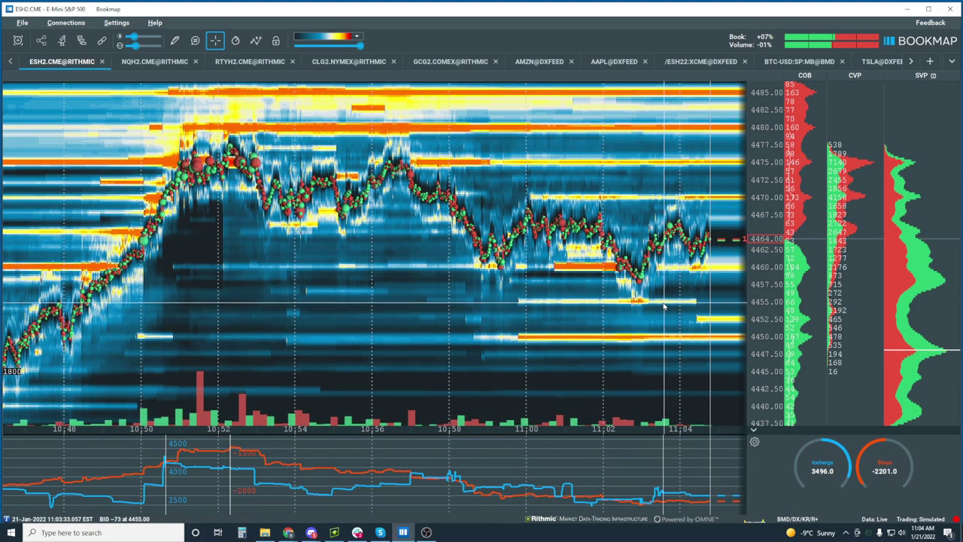
pyautogui.scroll(-1, 664, 307)
pyautogui.scroll(-1, 661, 307)
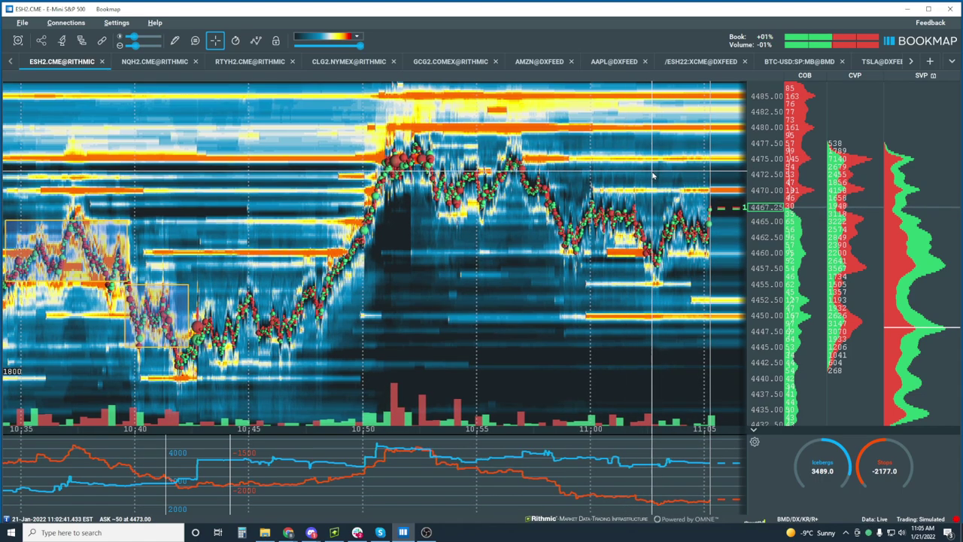
# Inspect the sudden ESH2 jump at 11:05:10 in detail, including its volume dots, stops line and the liquidity at 4465.
pyautogui.scroll(6, 653, 176)
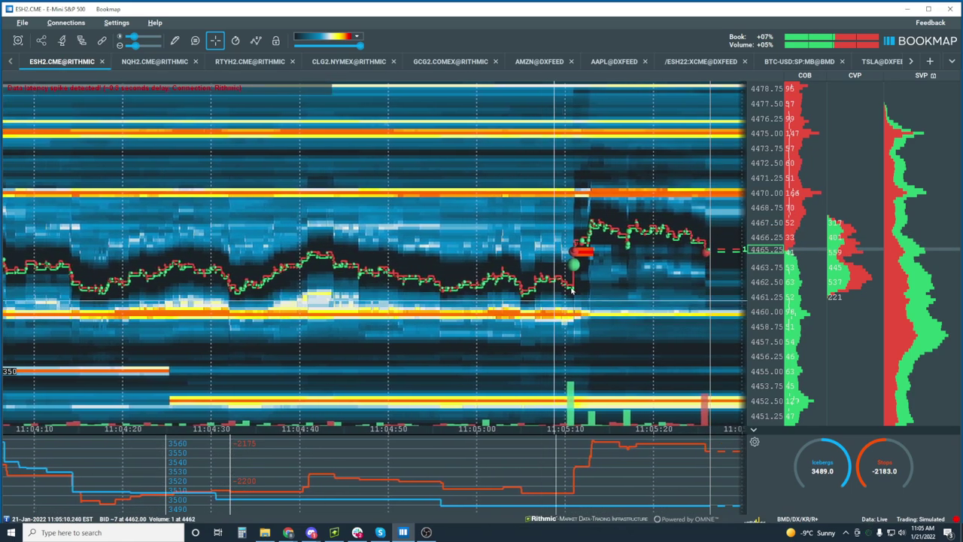
pyautogui.scroll(5, 700, 375)
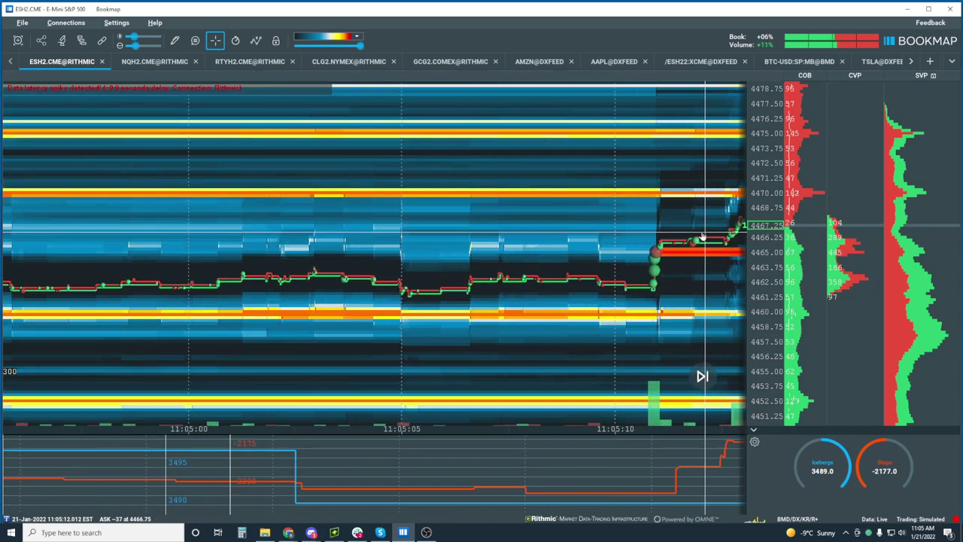
pyautogui.scroll(5, 671, 226)
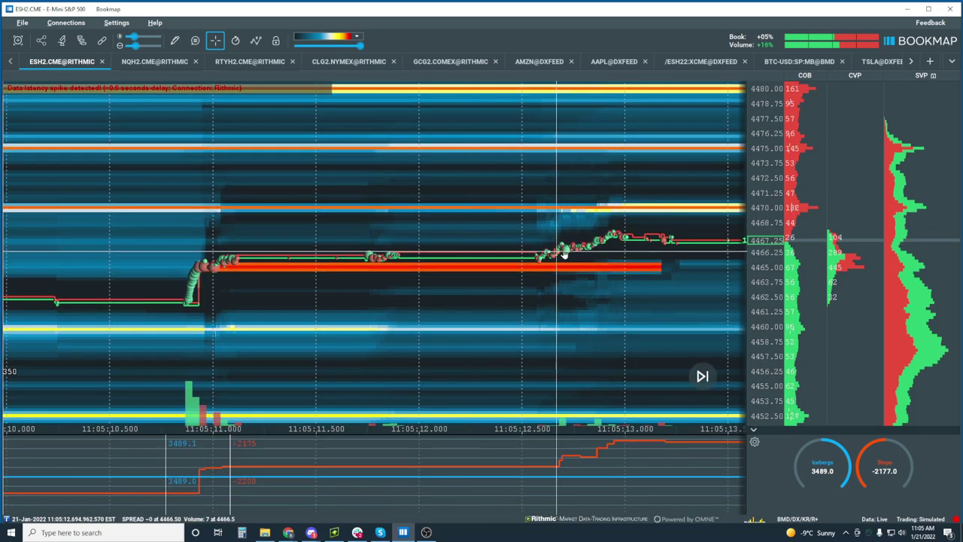
pyautogui.scroll(-5, 598, 265)
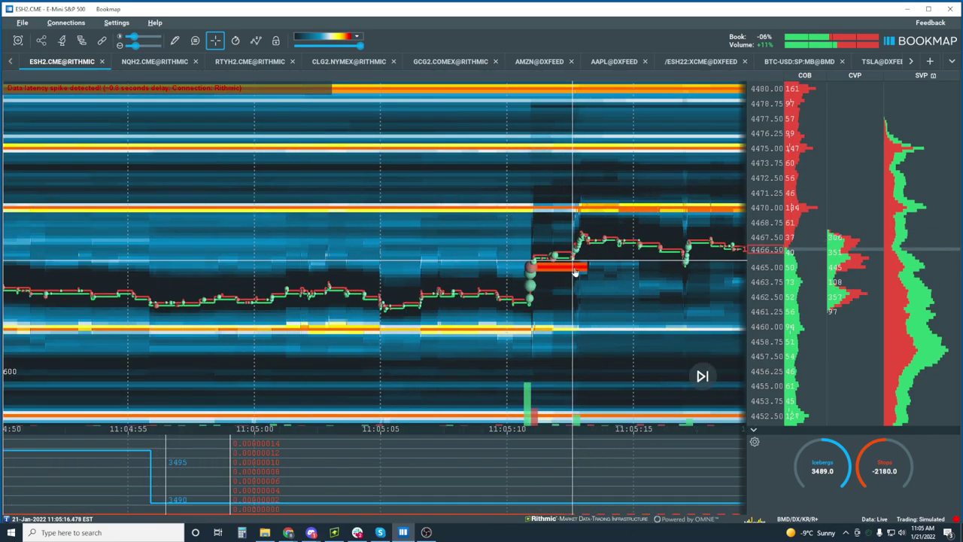
# Compare the ESH2 recovery after 11:05 with the 10:50 rally and the liquidity from 4470 up to 4500.
pyautogui.scroll(-6, 621, 267)
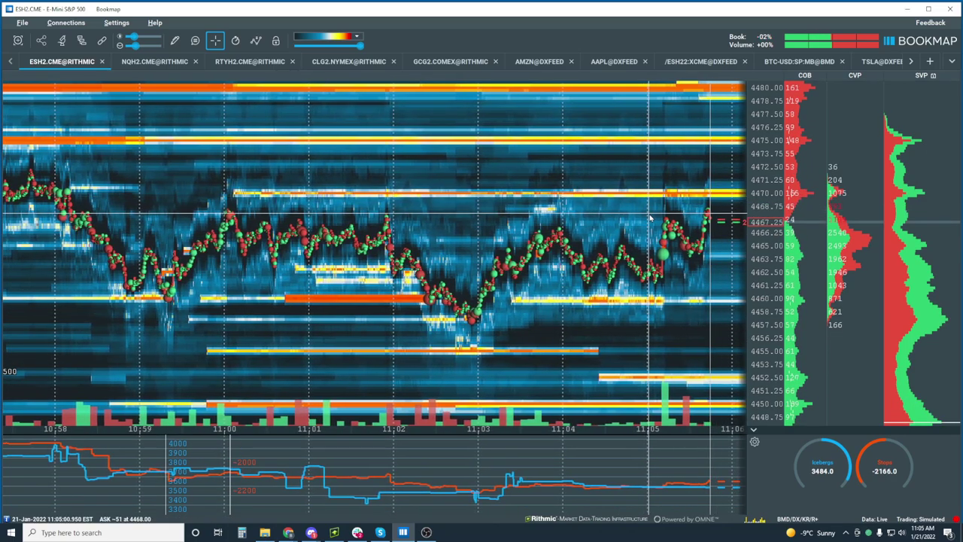
pyautogui.scroll(-2, 700, 207)
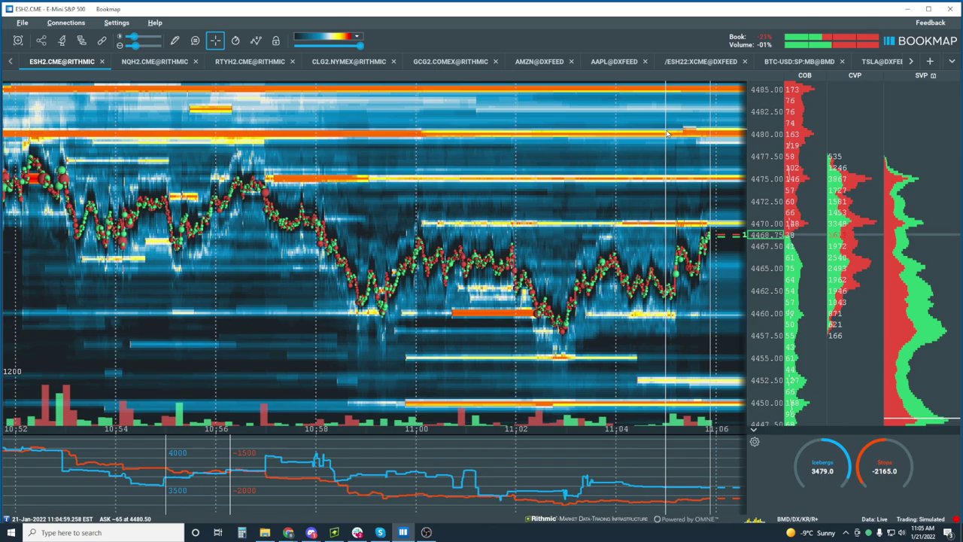
pyautogui.scroll(-3, 507, 226)
pyautogui.scroll(-2, 506, 225)
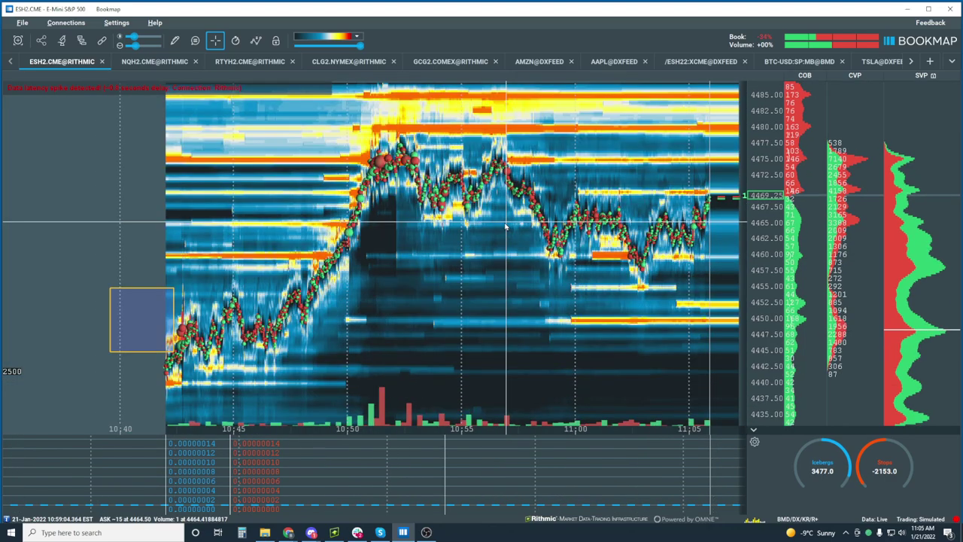
pyautogui.scroll(-2, 769, 134)
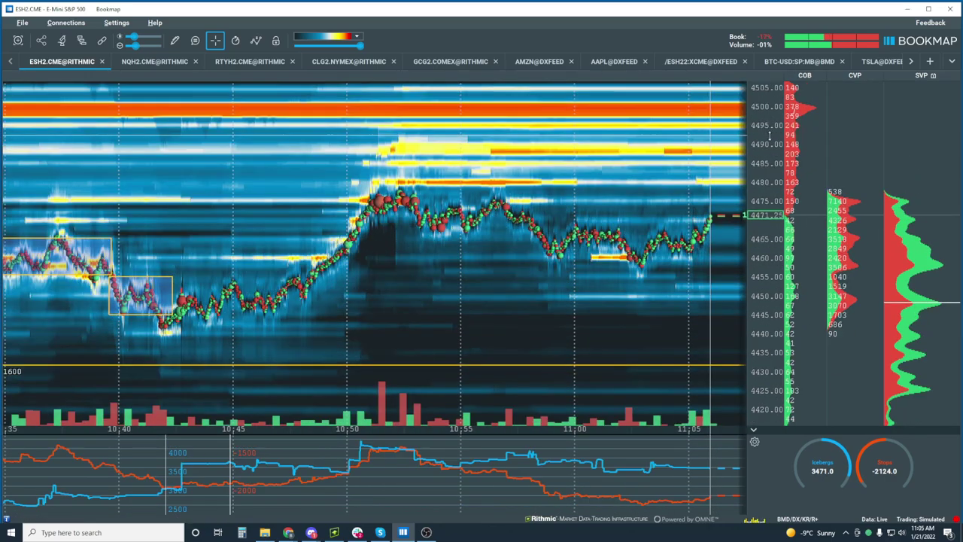
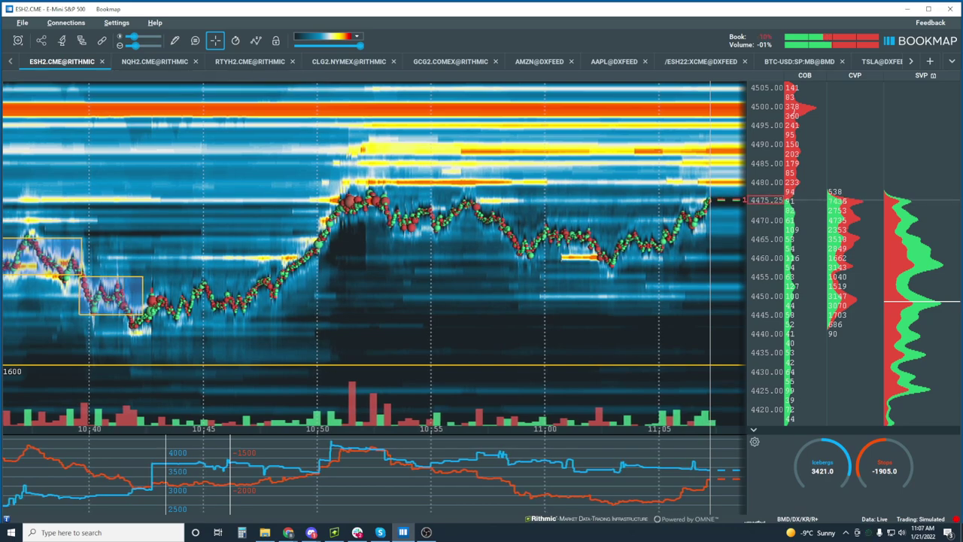
# Switch to Discord, open the CME iceberg chart screenshot from the cryptocurrencies channel at original size in the browser and examine it.
pyautogui.click(310, 532)
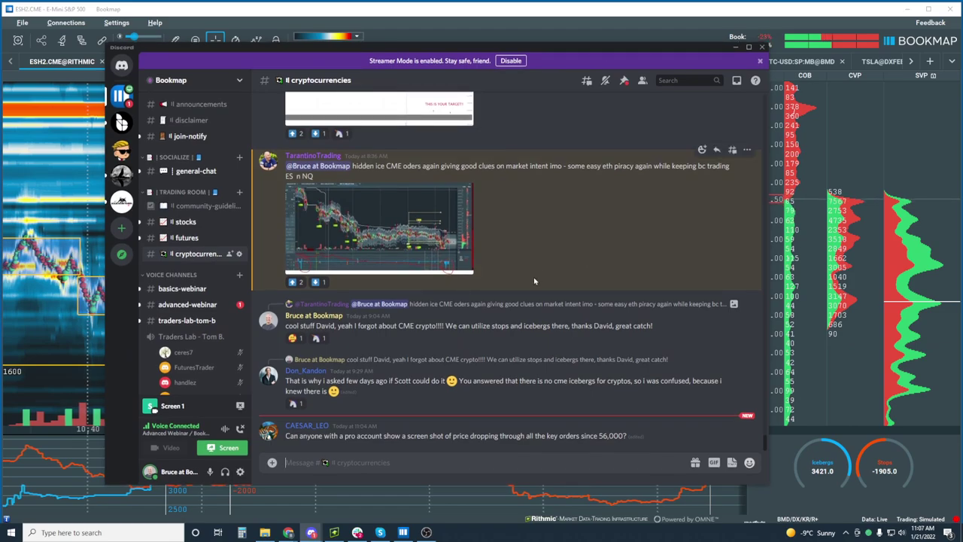
pyautogui.click(403, 235)
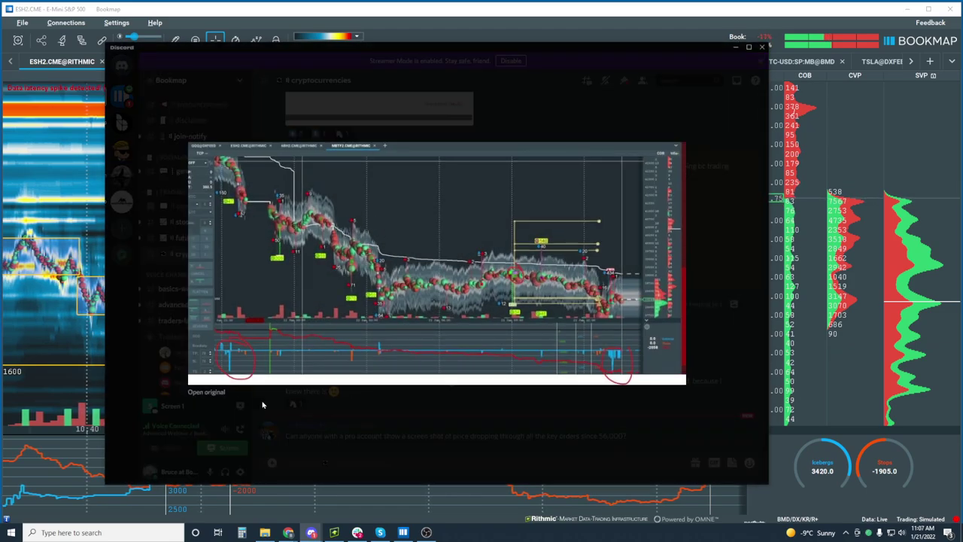
pyautogui.click(206, 392)
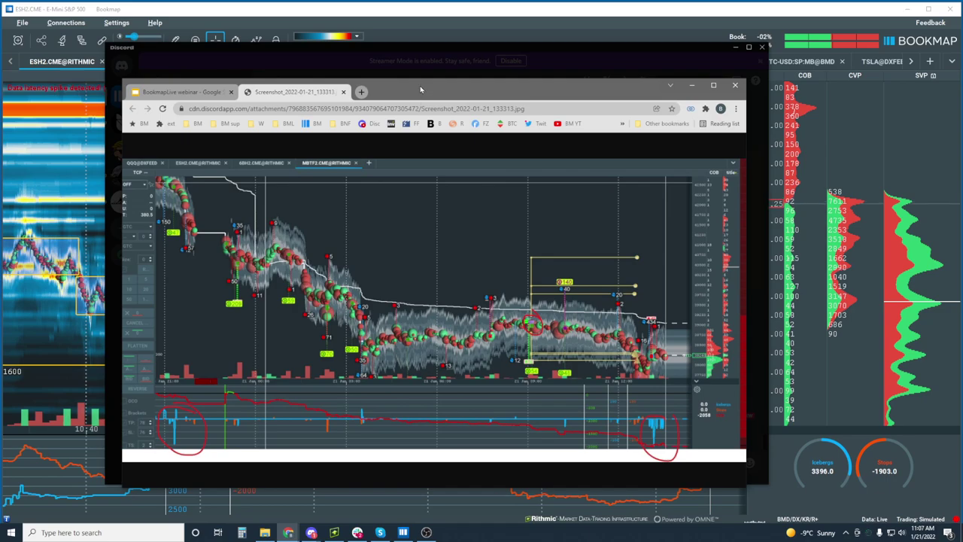
pyautogui.moveTo(433, 91); pyautogui.dragTo(467, 74)
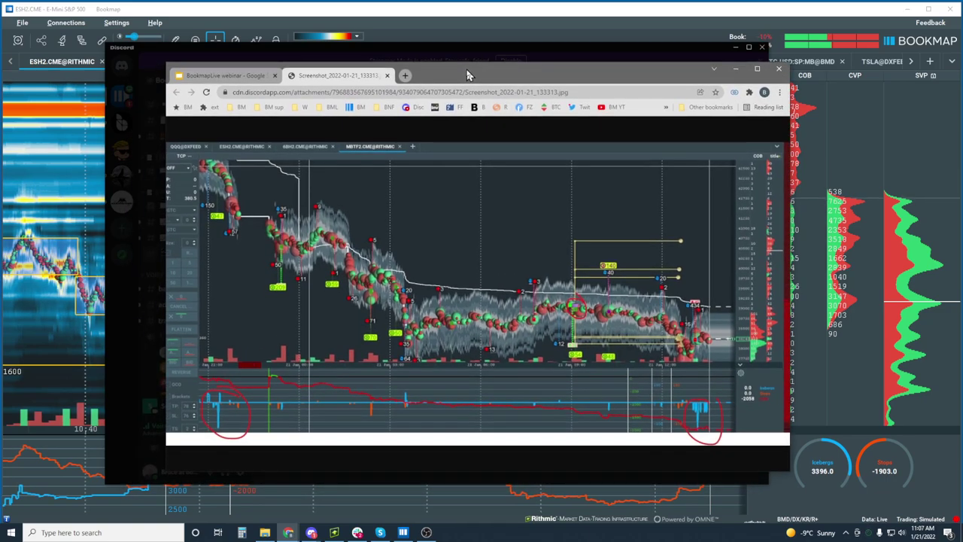
pyautogui.doubleClick(580, 73)
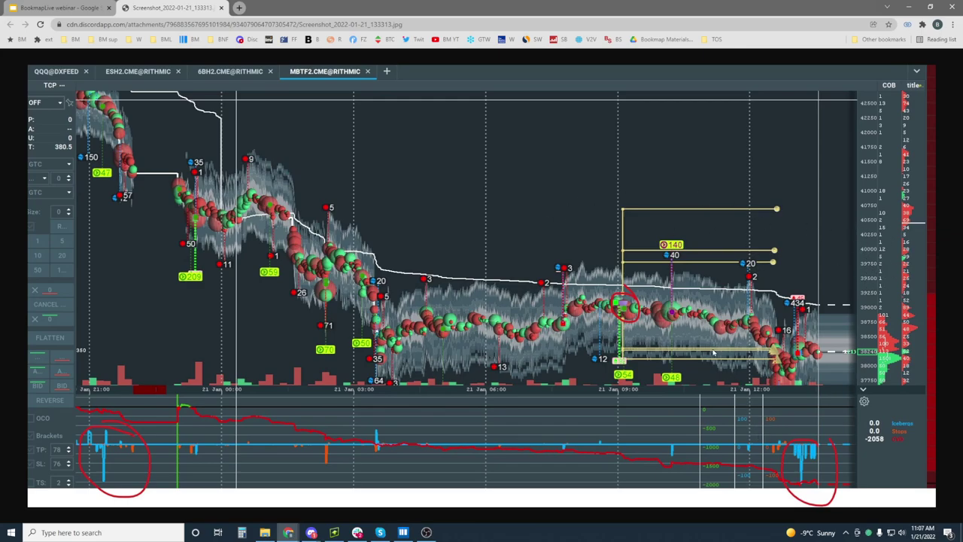
# Dismiss the browser screenshot and the Discord image preview, and move the Discord window off the ESH2 chart.
pyautogui.click(930, 7)
pyautogui.click(713, 69)
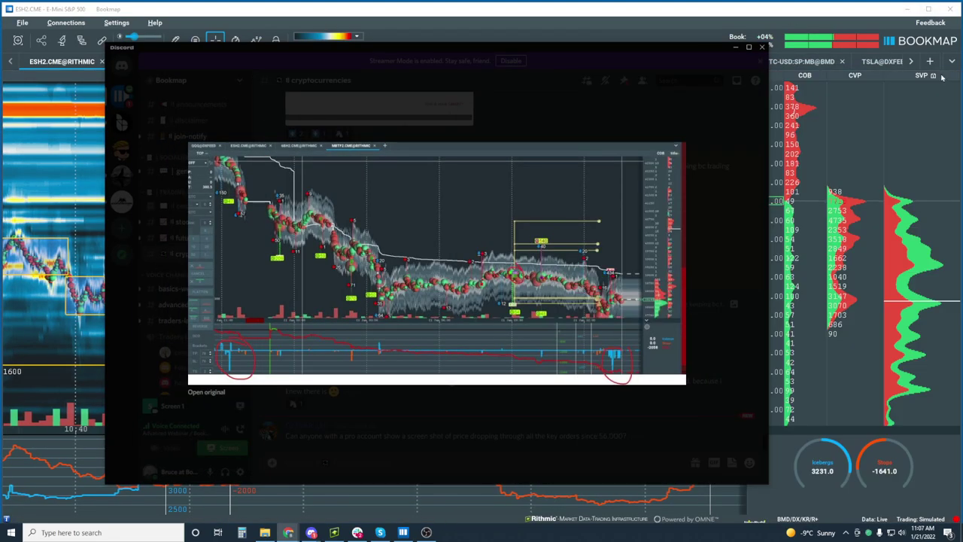
pyautogui.click(336, 407)
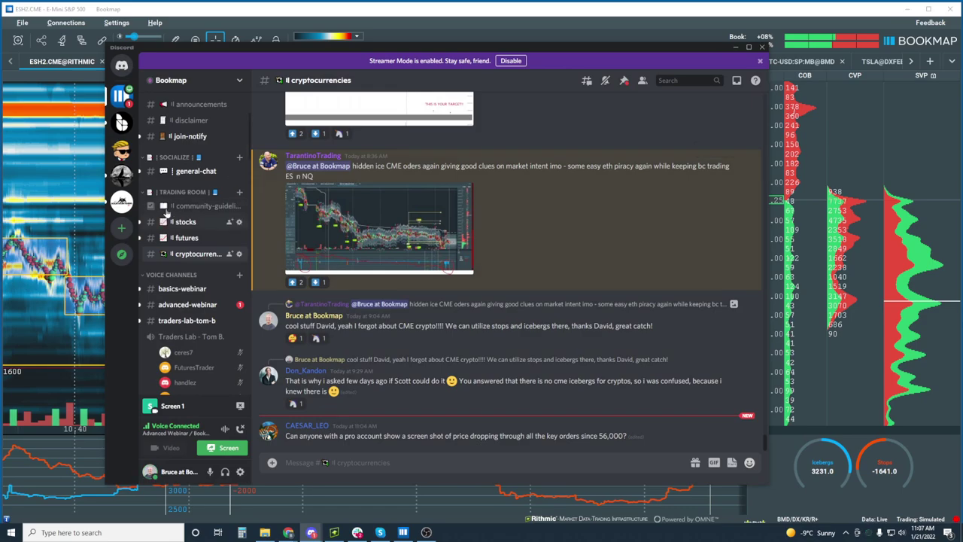
pyautogui.moveTo(310, 45); pyautogui.dragTo(962, 45)
# Draw rectangles around the ESH2 ranges of about 4458–4467 from 10:59 to 11:06 and about 4467–4478 from 11:06 to 11:08.
pyautogui.scroll(-5, 699, 230)
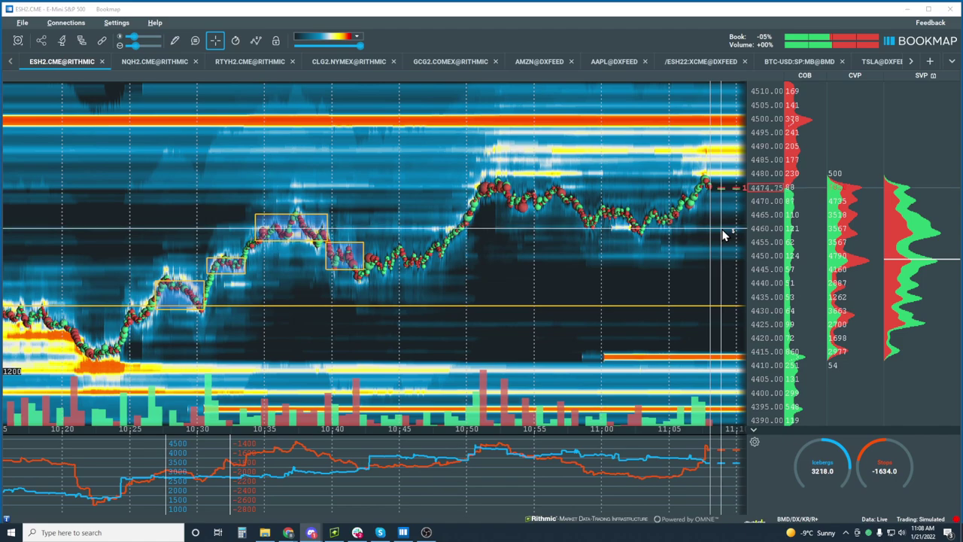
pyautogui.scroll(5, 711, 226)
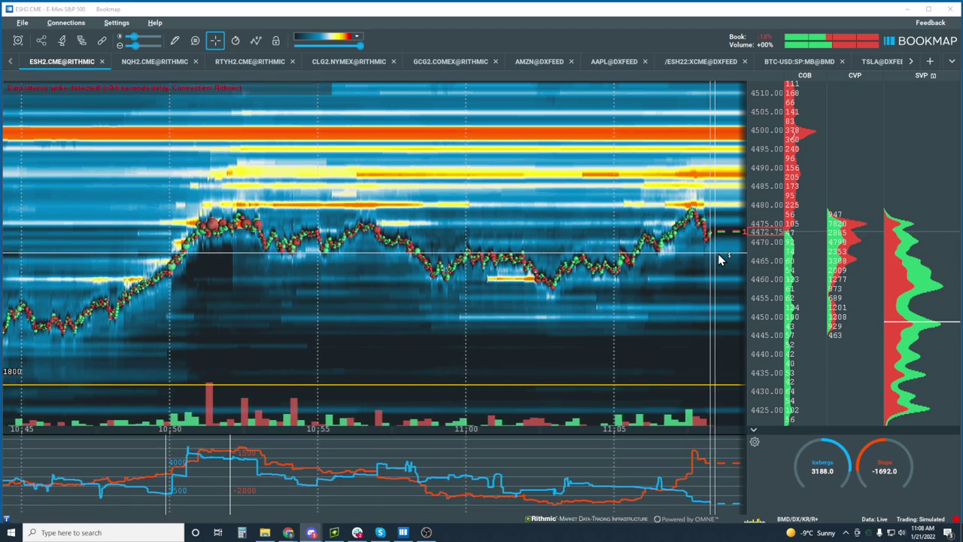
pyautogui.click(175, 40)
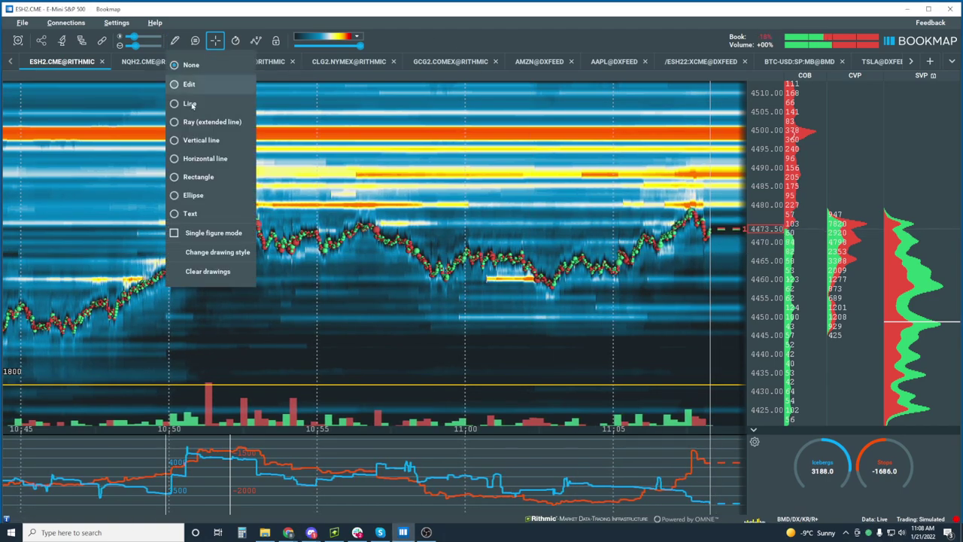
pyautogui.click(198, 172)
pyautogui.moveTo(426, 253); pyautogui.dragTo(645, 285)
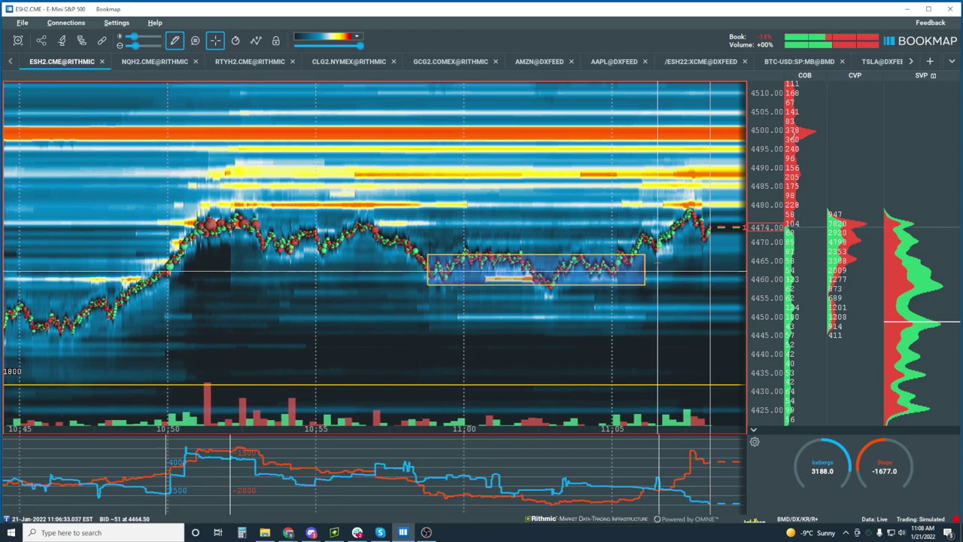
pyautogui.moveTo(636, 249); pyautogui.dragTo(705, 214)
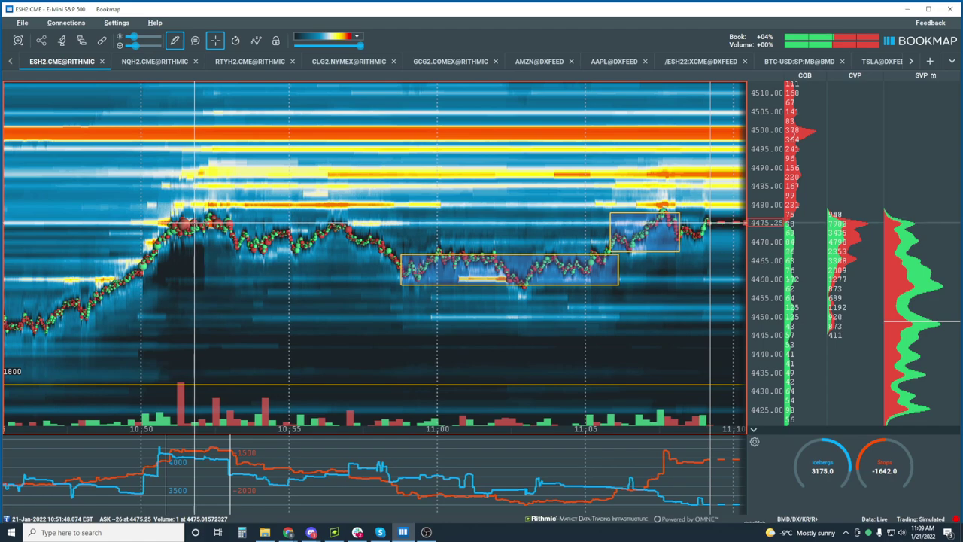
pyautogui.scroll(3, 649, 216)
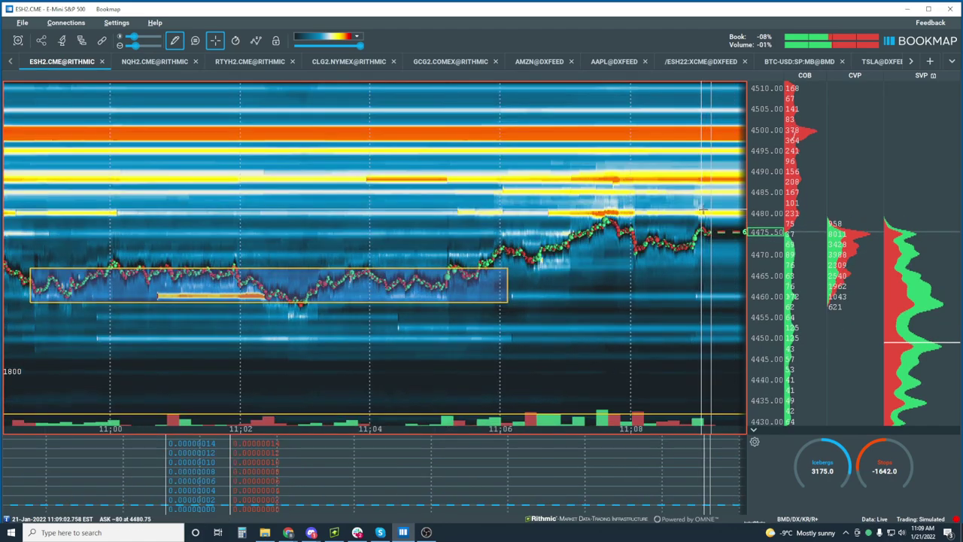
pyautogui.scroll(2, 759, 252)
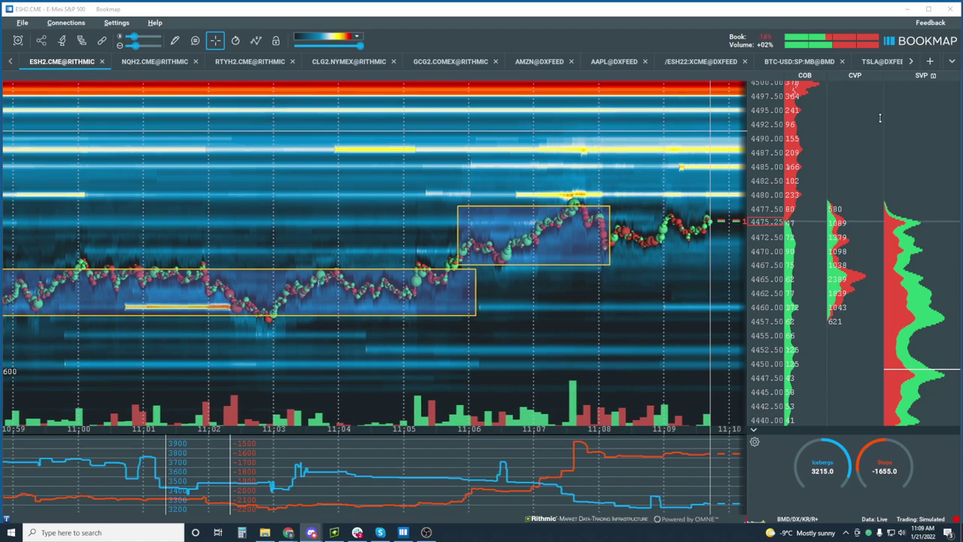
# Show the SPY chart and examine its price action since 9:30 against the liquidity near 447 and 440.
pyautogui.click(911, 61)
pyautogui.click(864, 61)
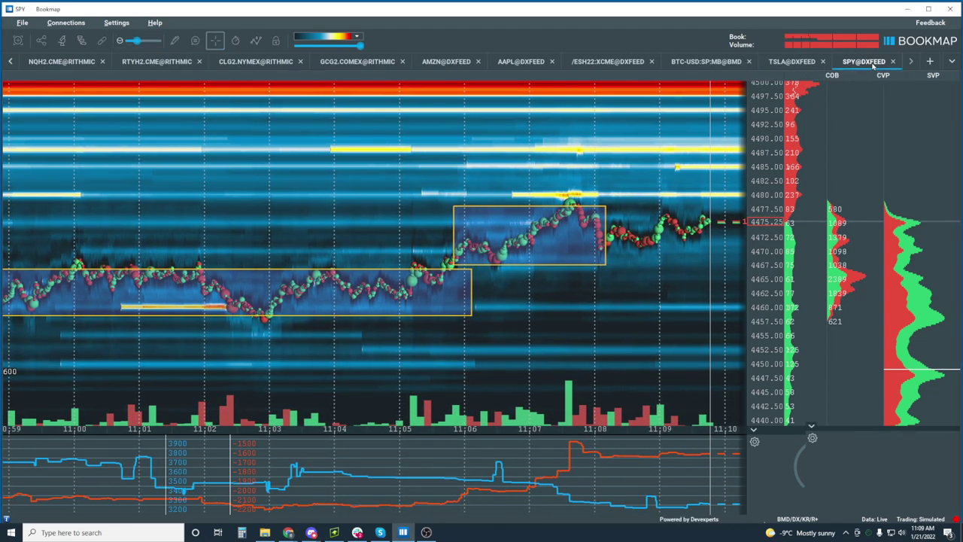
pyautogui.scroll(-5, 466, 264)
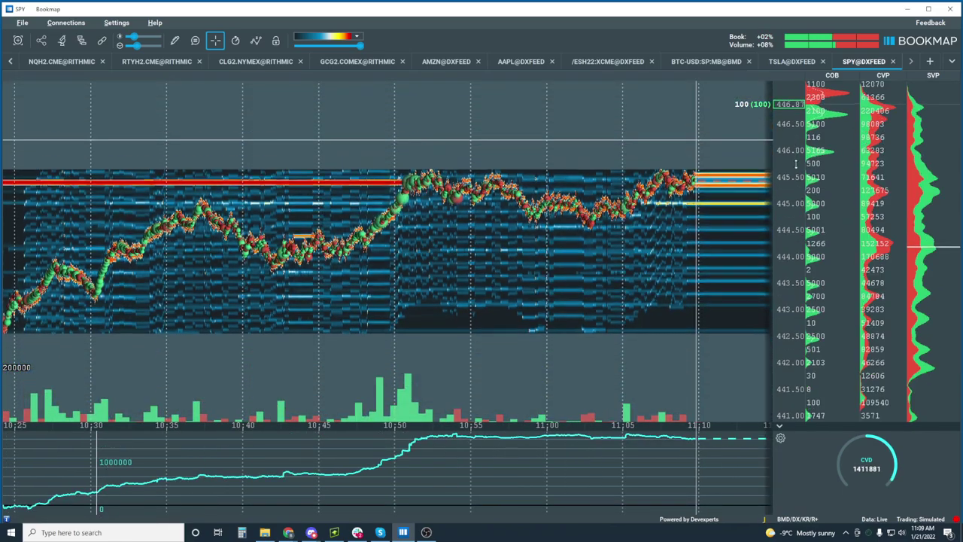
pyautogui.scroll(-4, 598, 223)
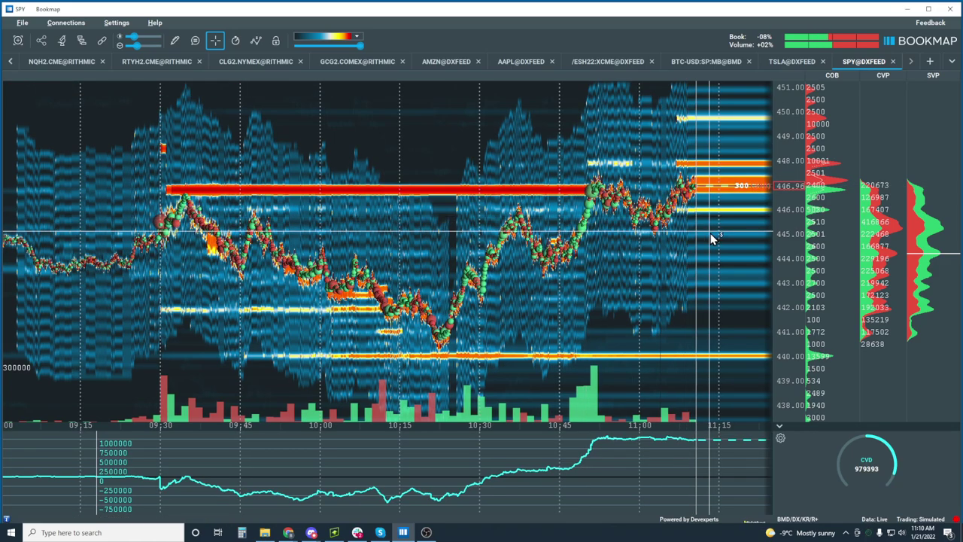
pyautogui.scroll(3, 700, 252)
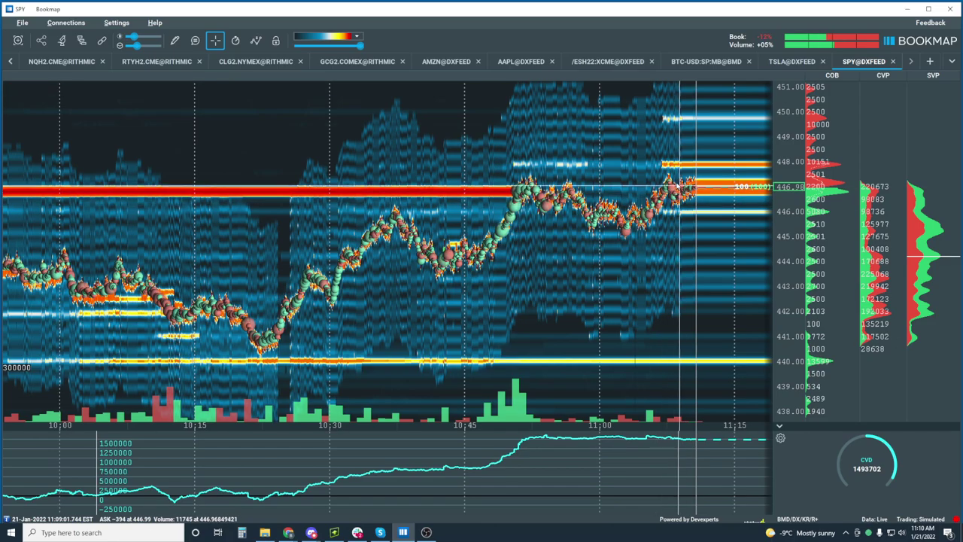
# Examine SPY's recent price swings from about 11:05 to 11:11 against the liquidity at 446 and 448.
pyautogui.scroll(3, 687, 182)
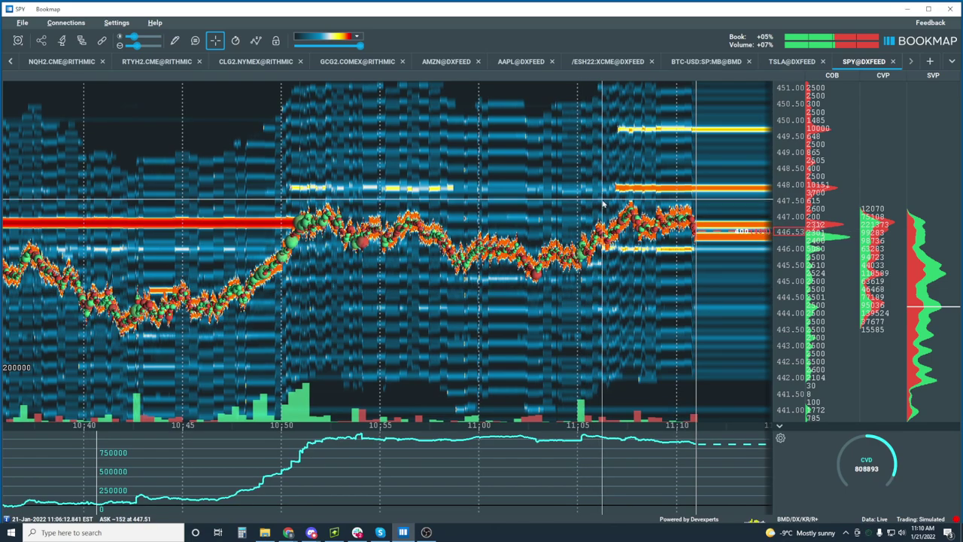
pyautogui.scroll(-3, 537, 230)
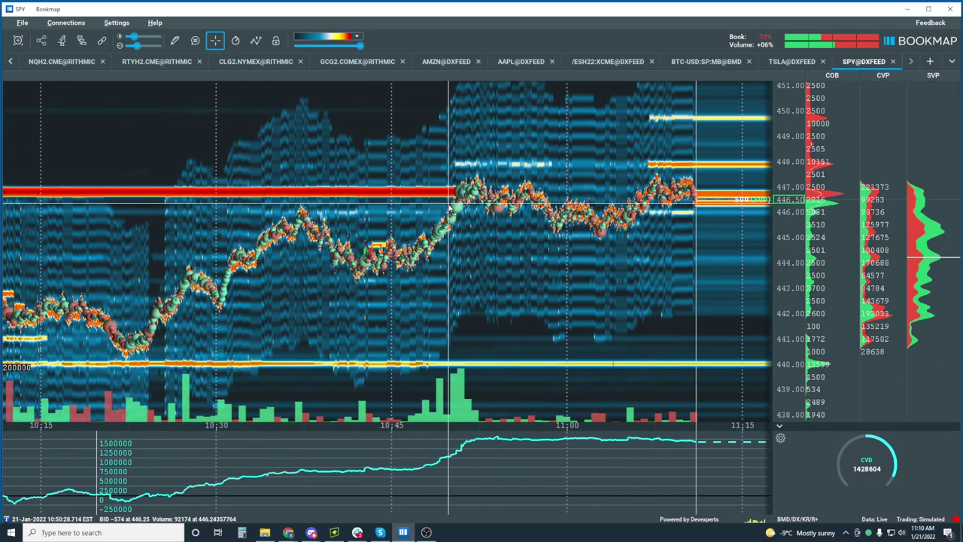
pyautogui.scroll(4, 450, 205)
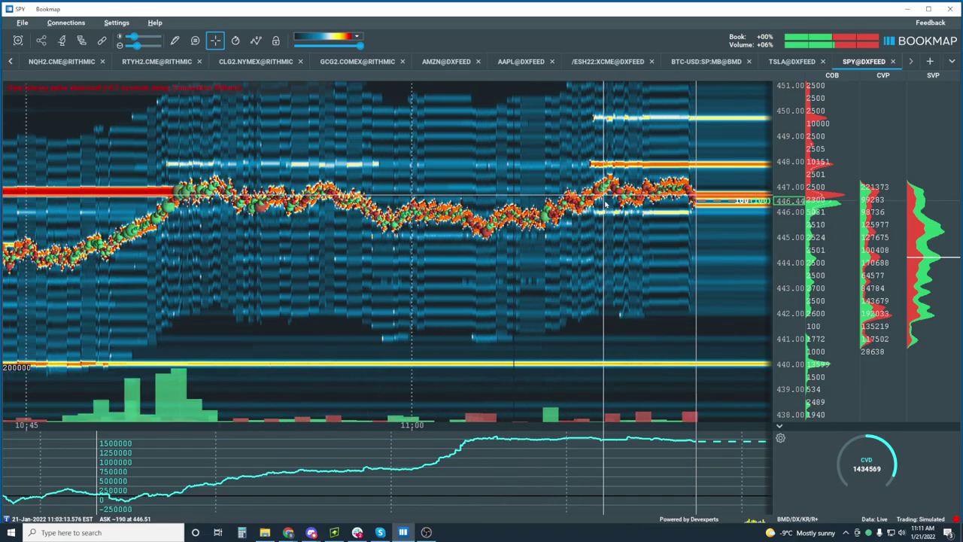
pyautogui.scroll(3, 604, 212)
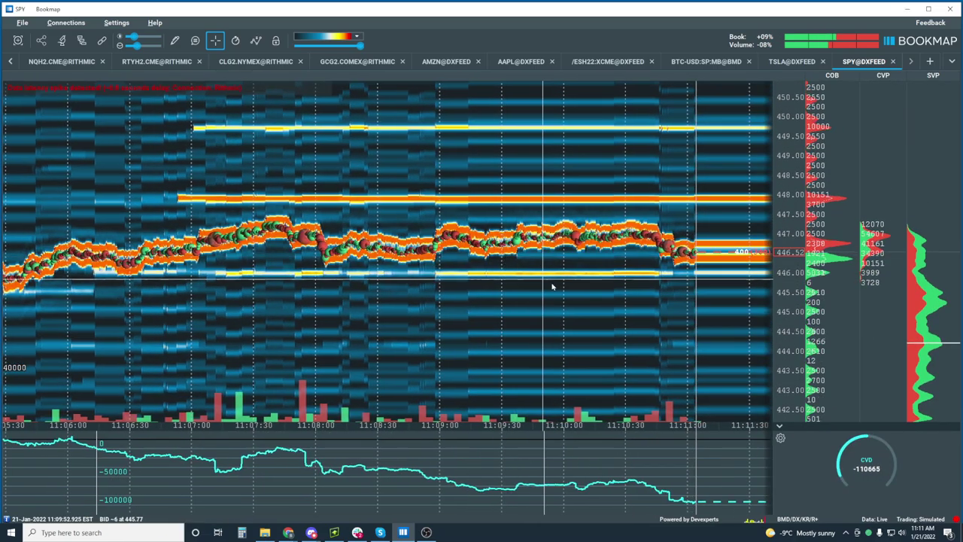
pyautogui.scroll(3, 789, 263)
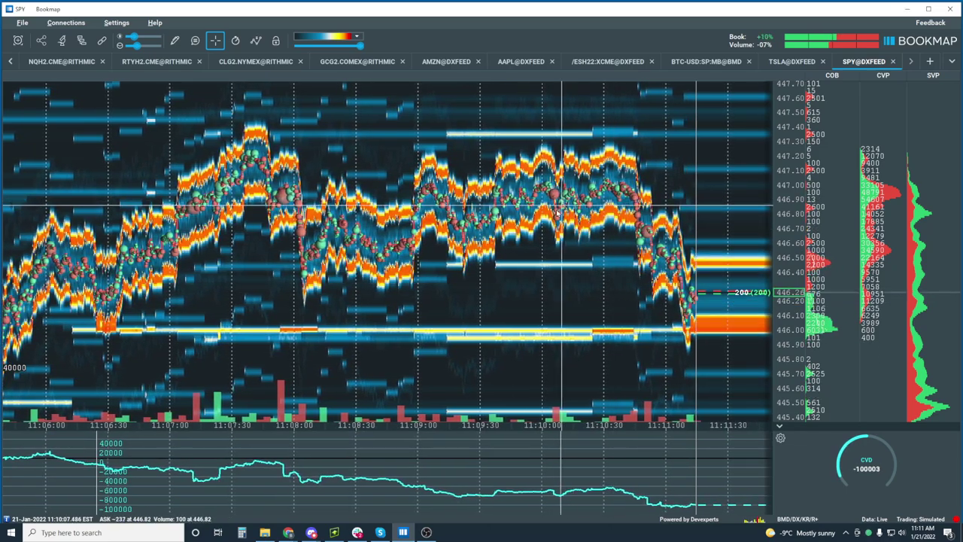
pyautogui.scroll(-2, 430, 289)
pyautogui.scroll(-2, 431, 290)
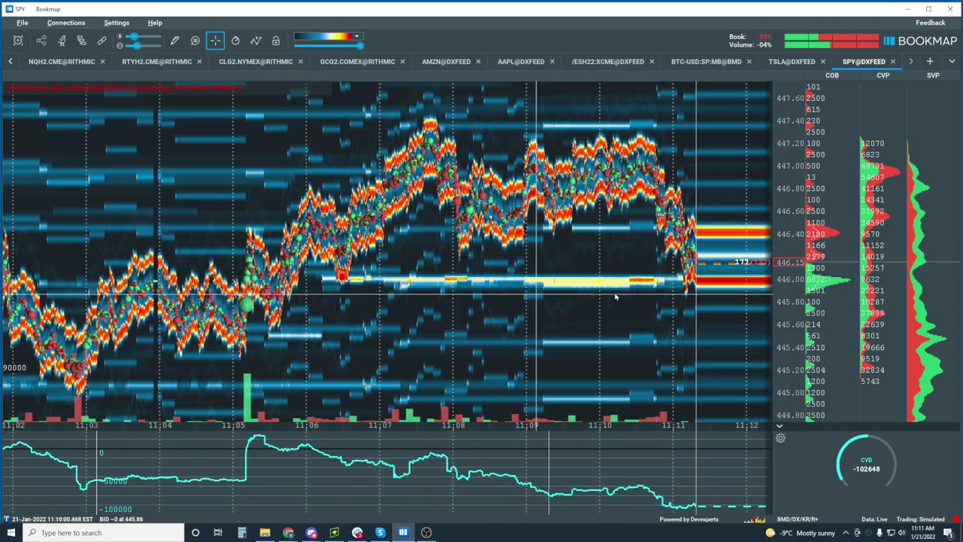
# Review SPY's wider session back to 9:30, comparing the range since 10:50 with the earlier 447 liquidity band.
pyautogui.scroll(-4, 662, 259)
pyautogui.scroll(-2, 662, 260)
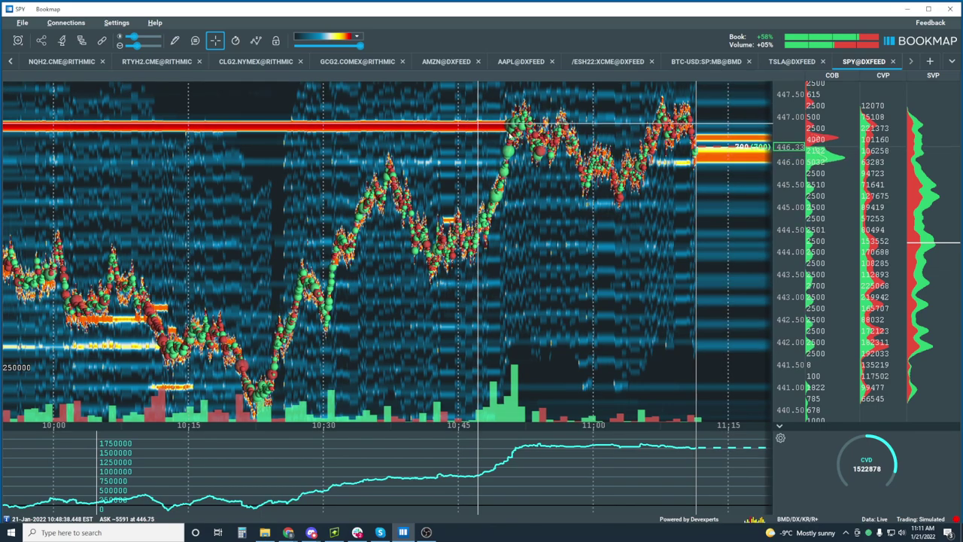
pyautogui.scroll(-2, 650, 184)
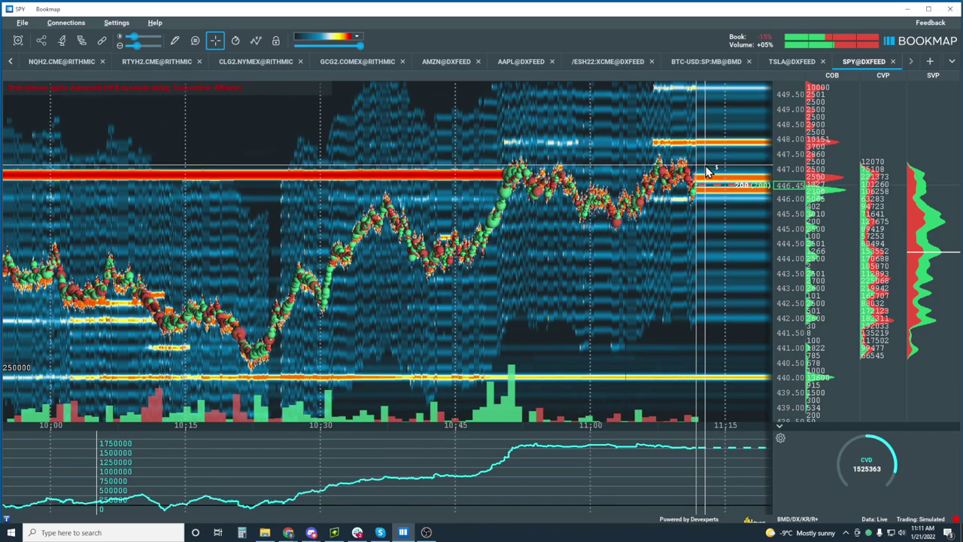
pyautogui.scroll(5, 706, 174)
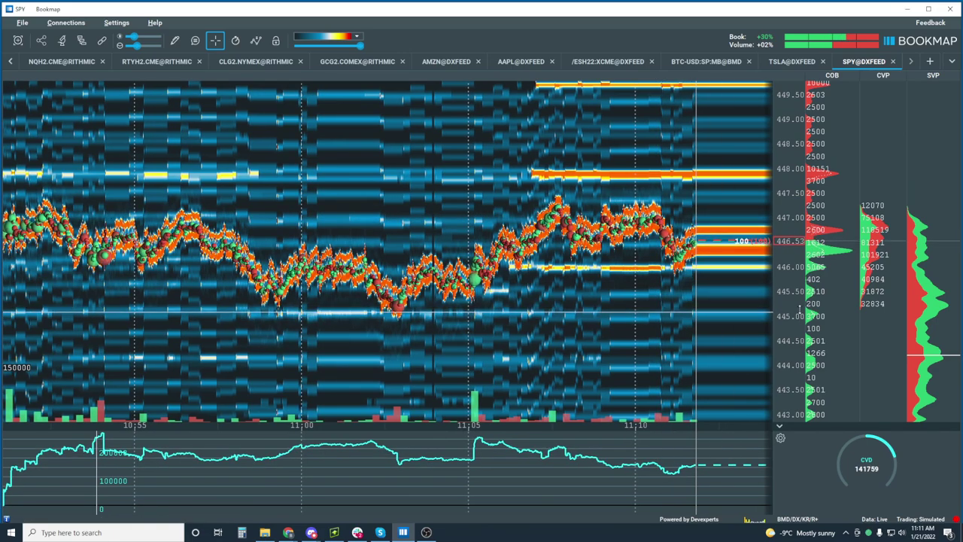
pyautogui.scroll(1, 795, 298)
pyautogui.scroll(1, 796, 298)
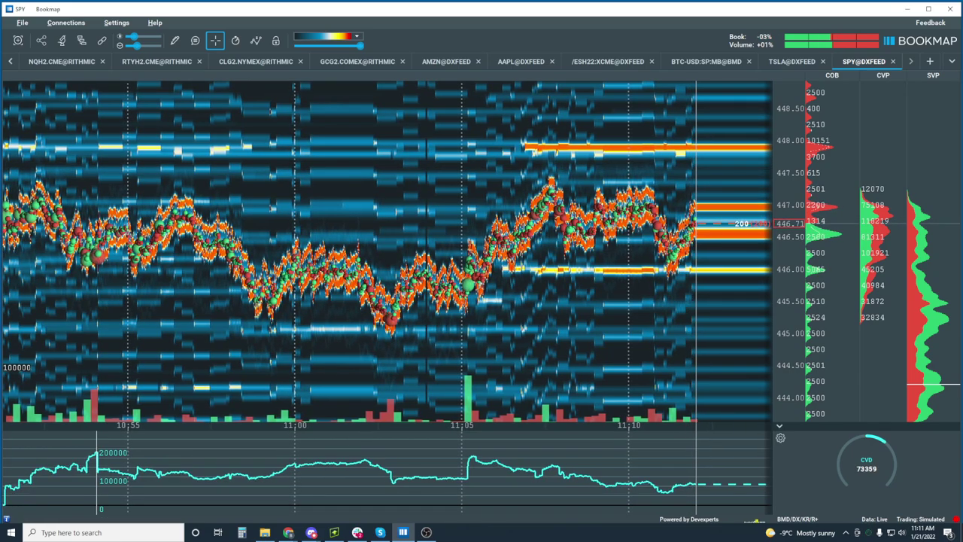
pyautogui.scroll(-5, 639, 269)
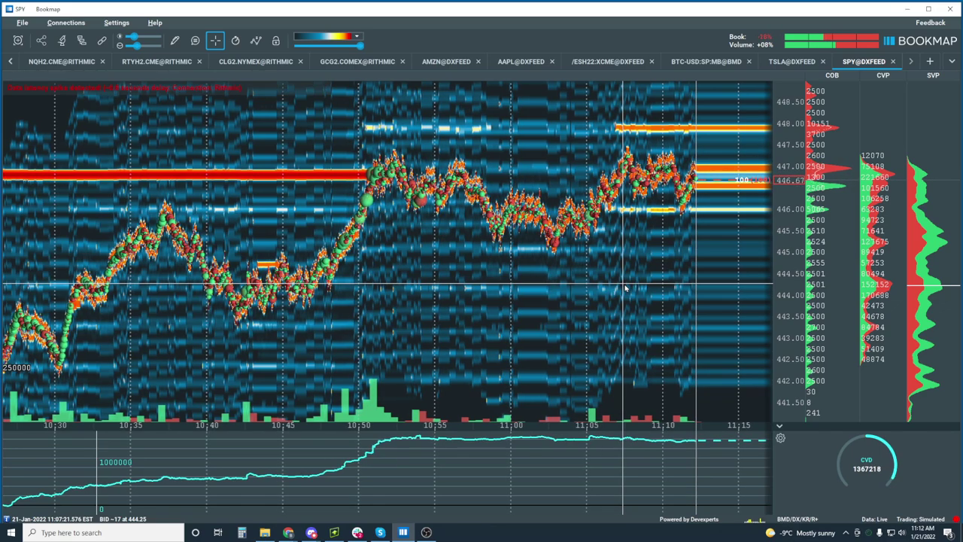
pyautogui.scroll(-3, 625, 287)
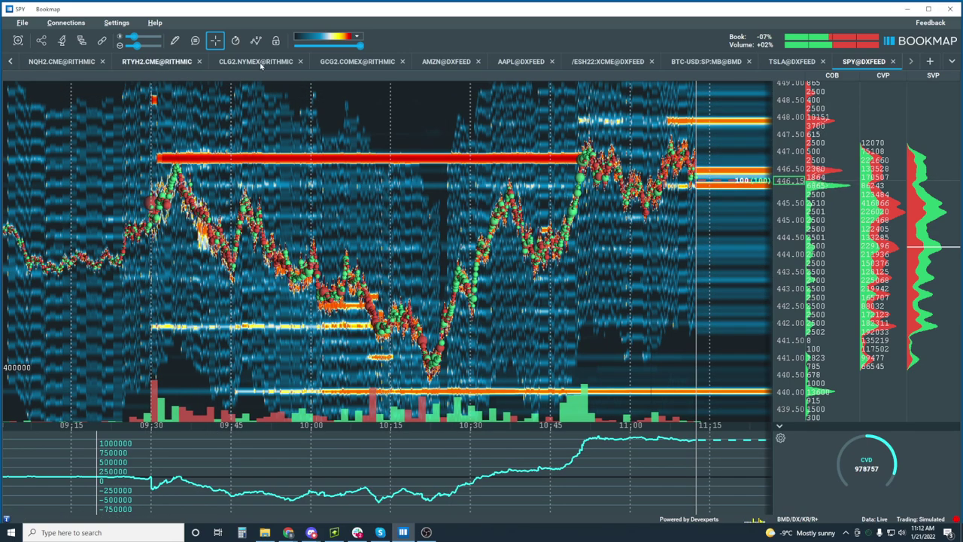
# Show the BTC-USD chart and set its trading controls to OFF.
pyautogui.click(682, 66)
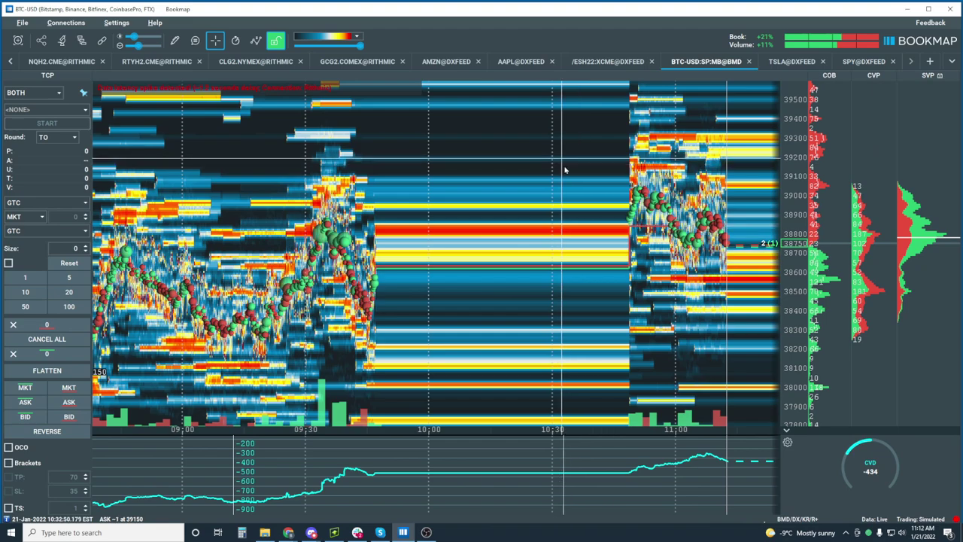
pyautogui.click(36, 92)
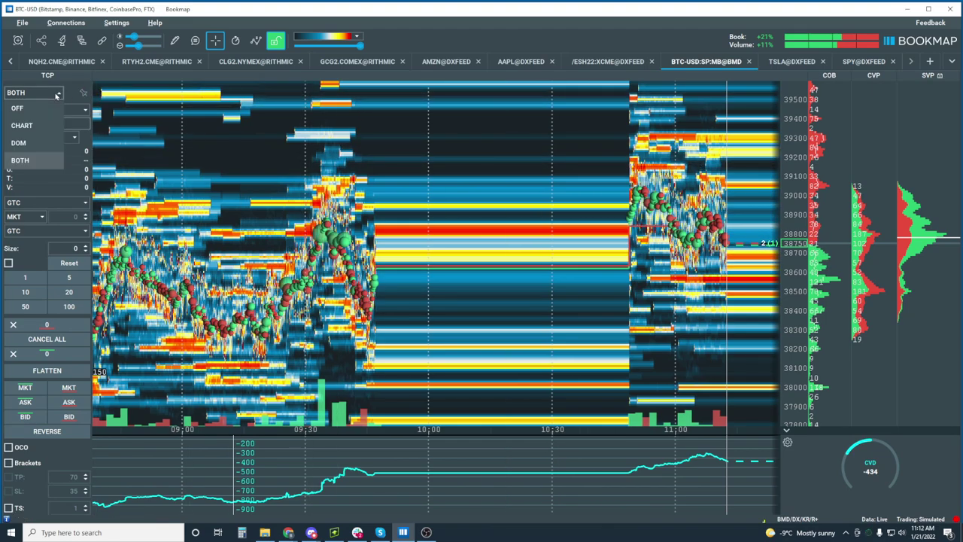
pyautogui.click(37, 110)
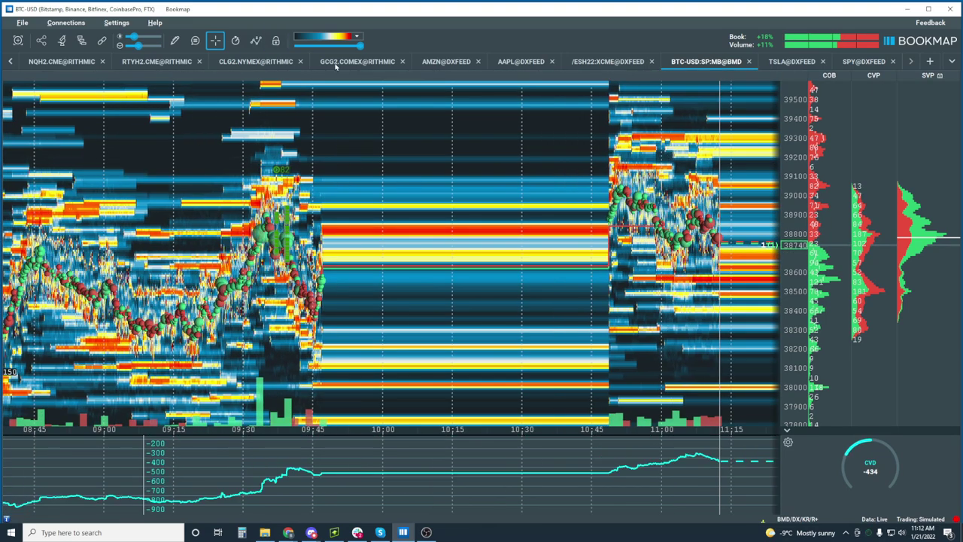
# Examine BTC-USD price action since 7:30 against the heatmap liquidity between about 37000 and 40000.
pyautogui.scroll(-3, 515, 173)
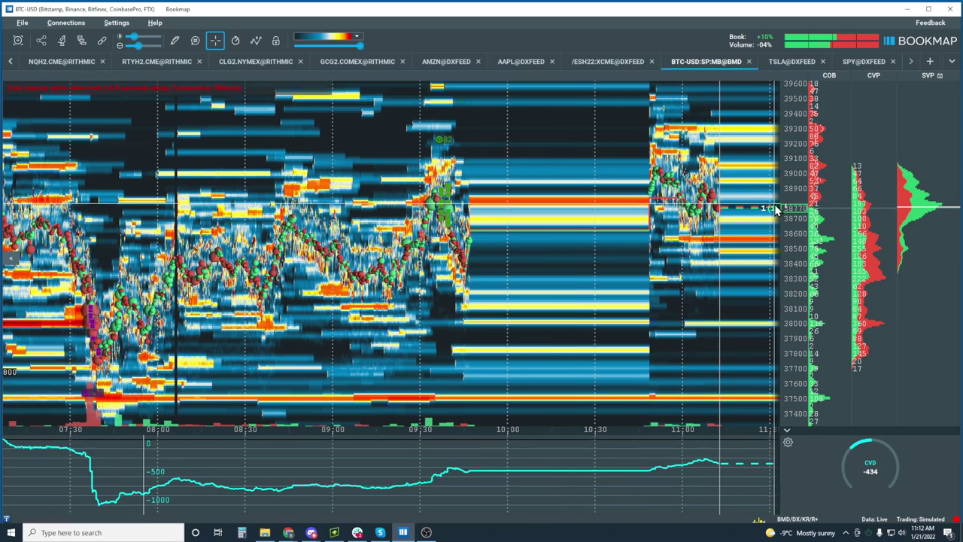
pyautogui.scroll(-3, 782, 150)
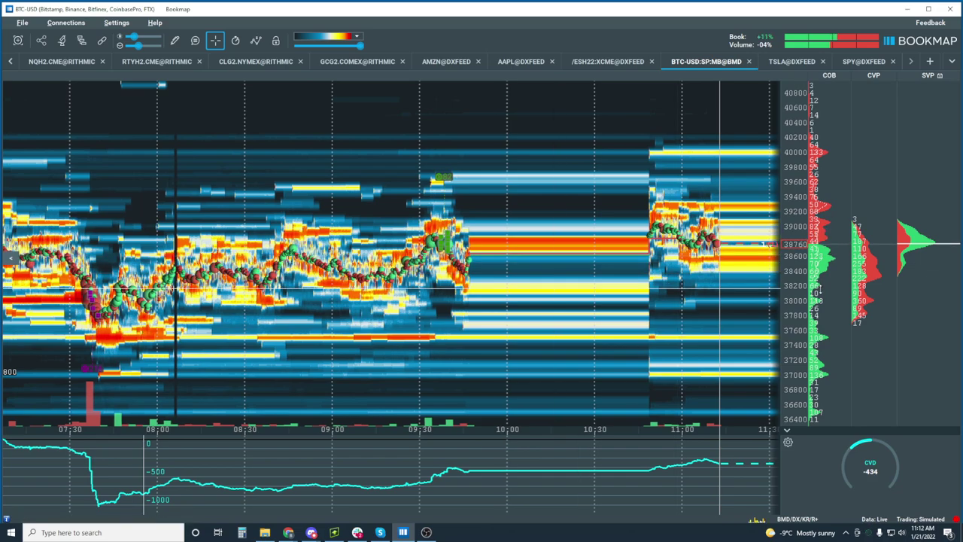
pyautogui.scroll(3, 796, 279)
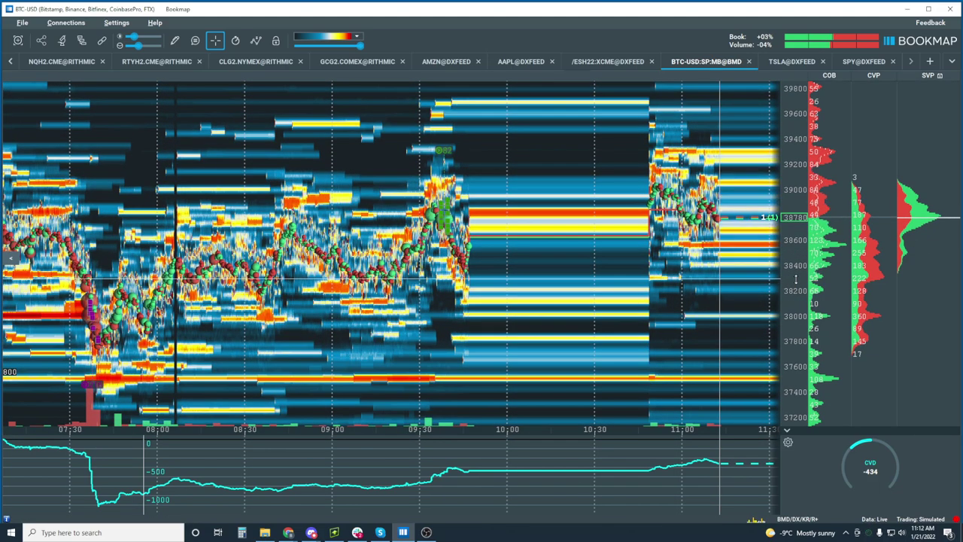
pyautogui.scroll(-3, 796, 279)
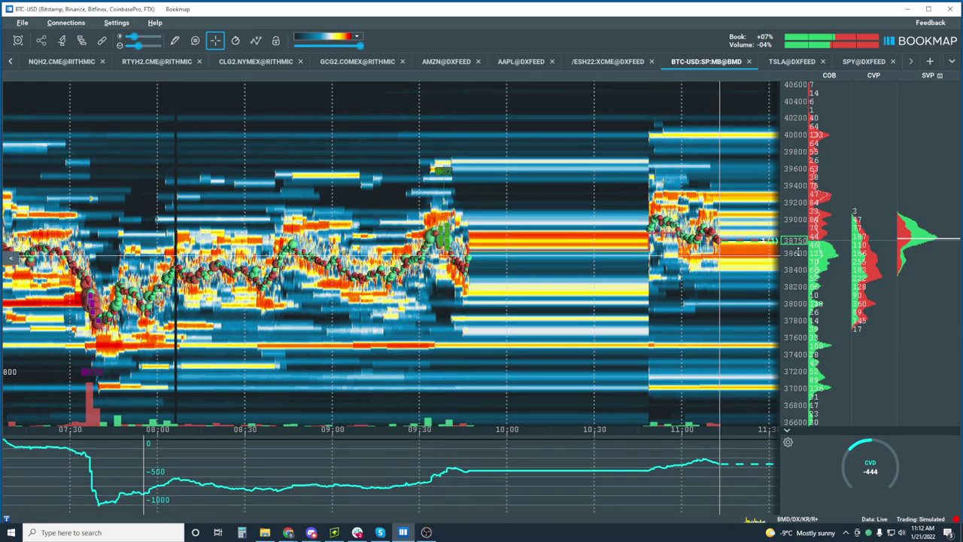
pyautogui.scroll(3, 794, 225)
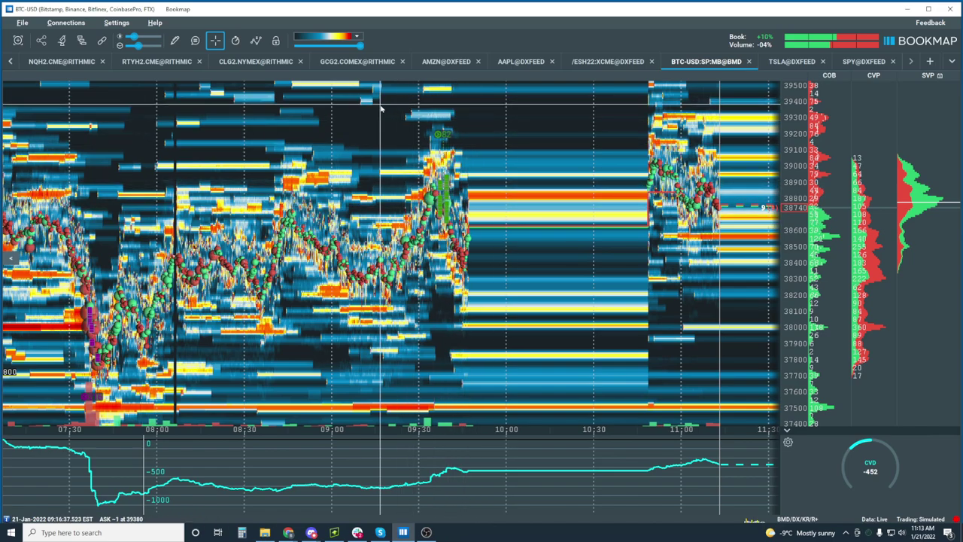
# Return to the ESH2 chart and examine price from the boxed ranges through 11:14 against the 4460 and 4480 liquidity.
pyautogui.click(11, 63)
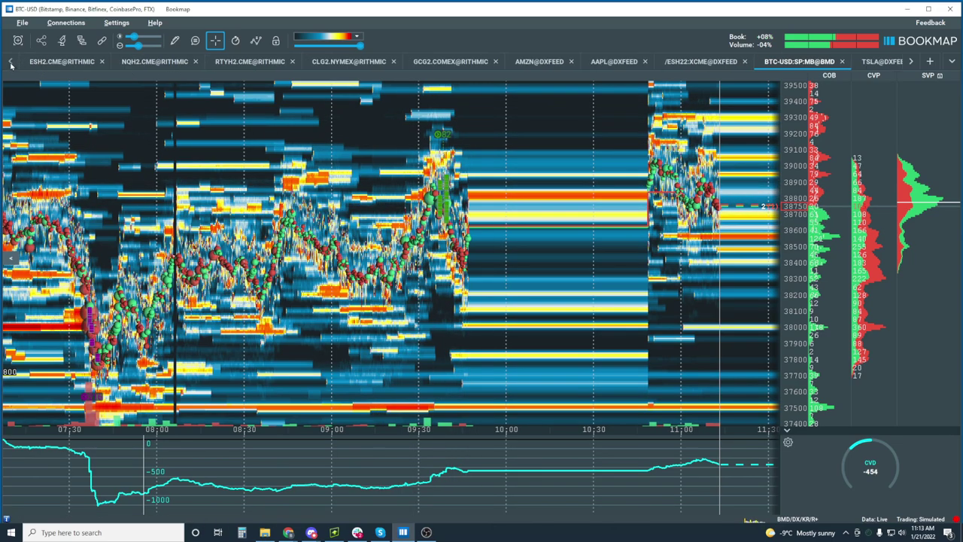
pyautogui.click(53, 62)
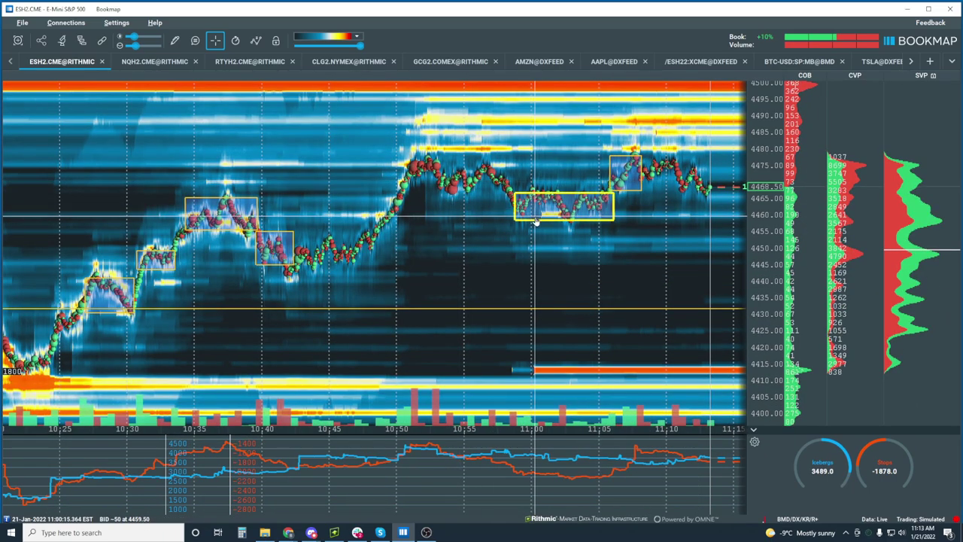
pyautogui.scroll(3, 536, 220)
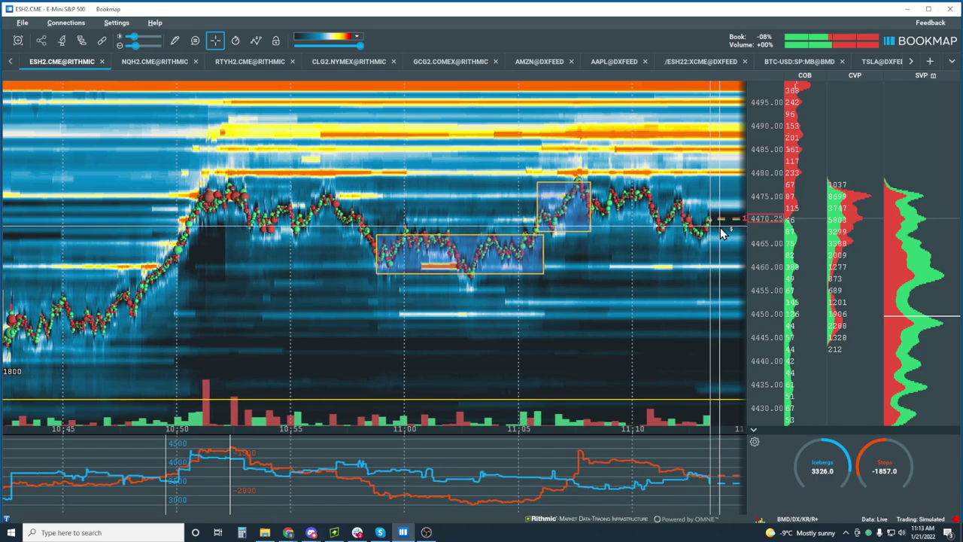
pyautogui.scroll(5, 711, 243)
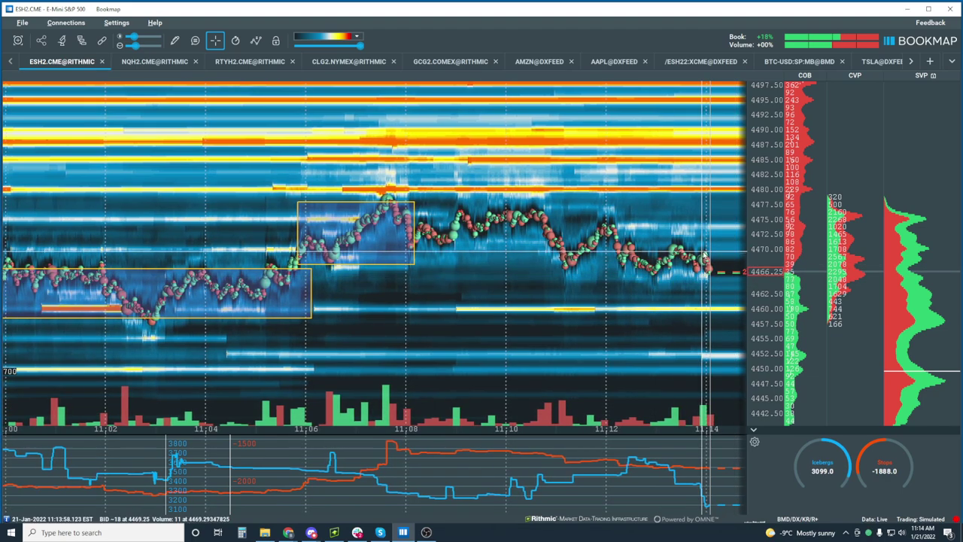
pyautogui.scroll(5, 685, 272)
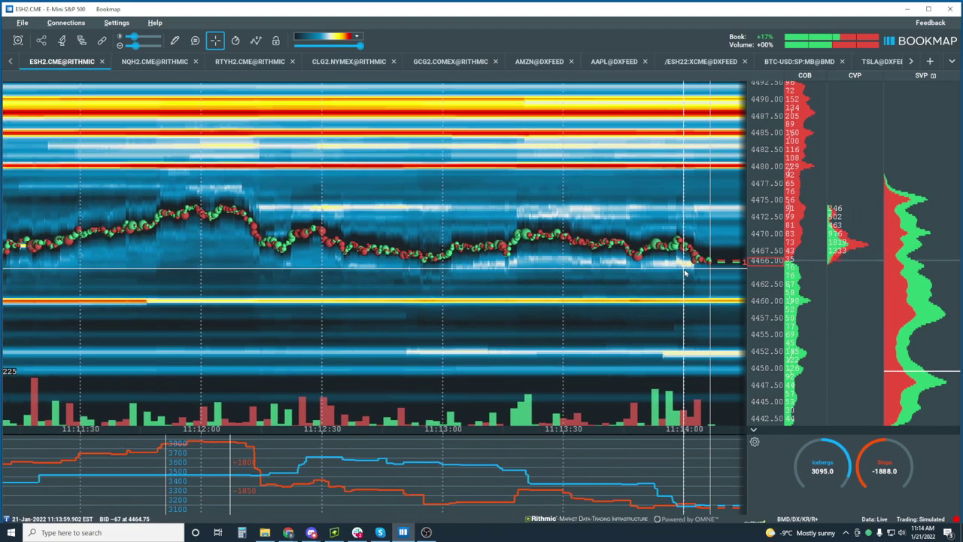
# Examine ESH2's swings between 11:08 and 11:17 relative to the two boxed ranges and the liquidity bands above 4460.
pyautogui.scroll(-4, 685, 272)
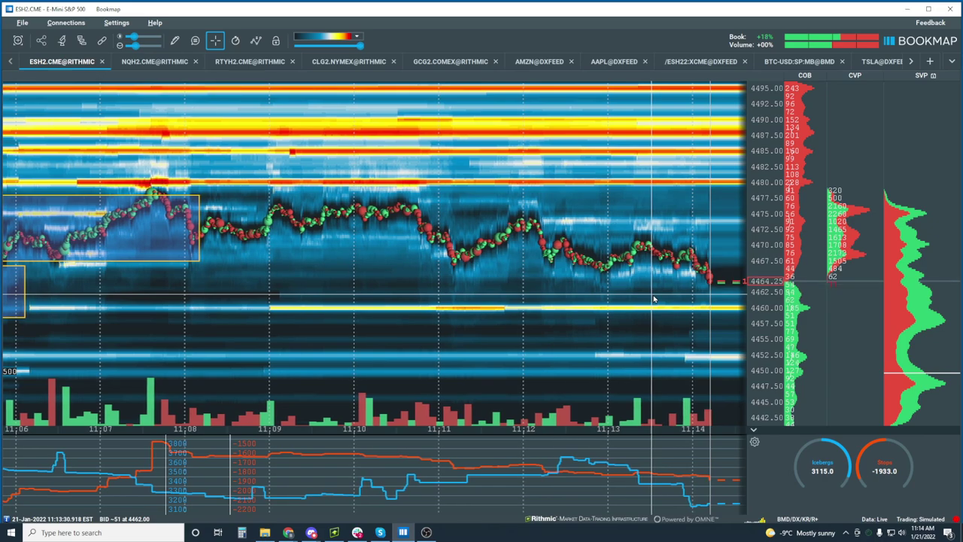
pyautogui.scroll(-2, 657, 286)
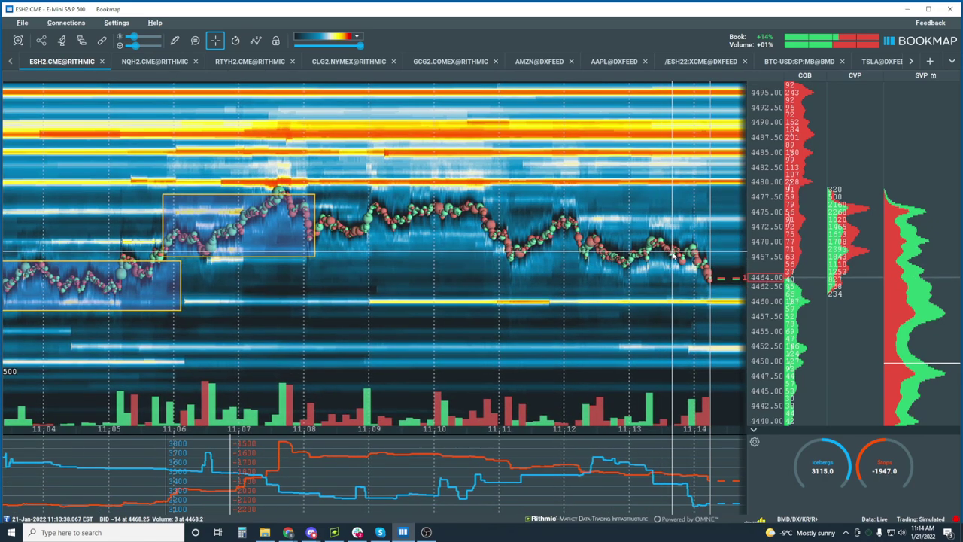
pyautogui.scroll(3, 679, 251)
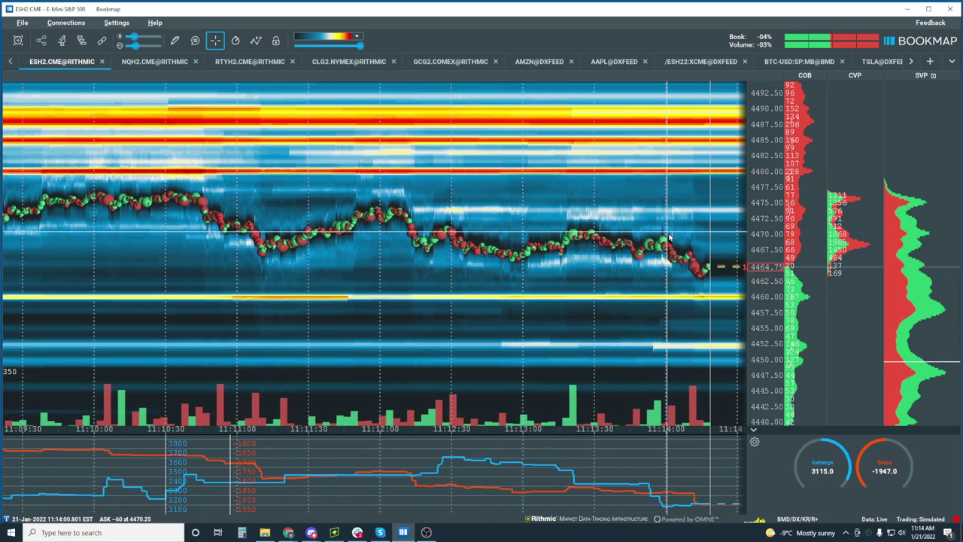
pyautogui.scroll(2, 758, 296)
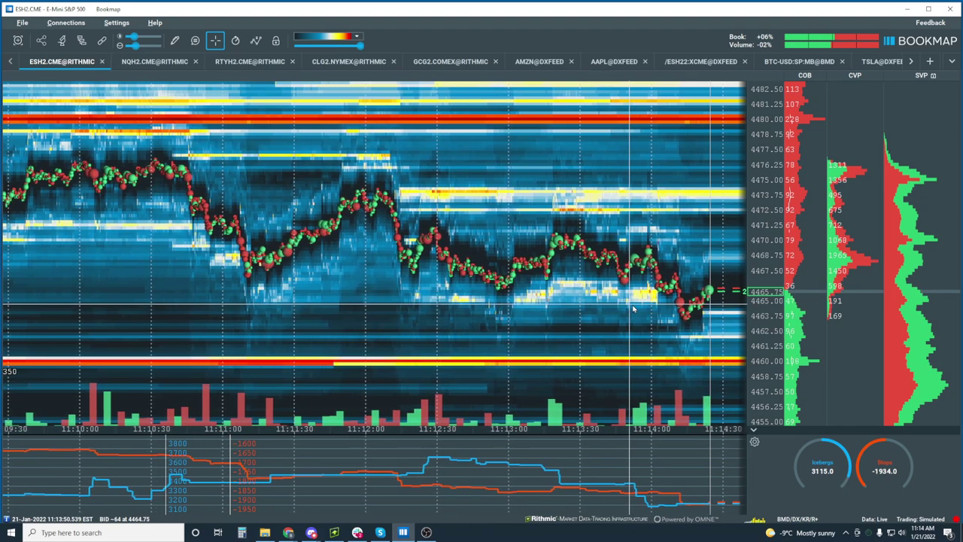
pyautogui.scroll(-1, 666, 304)
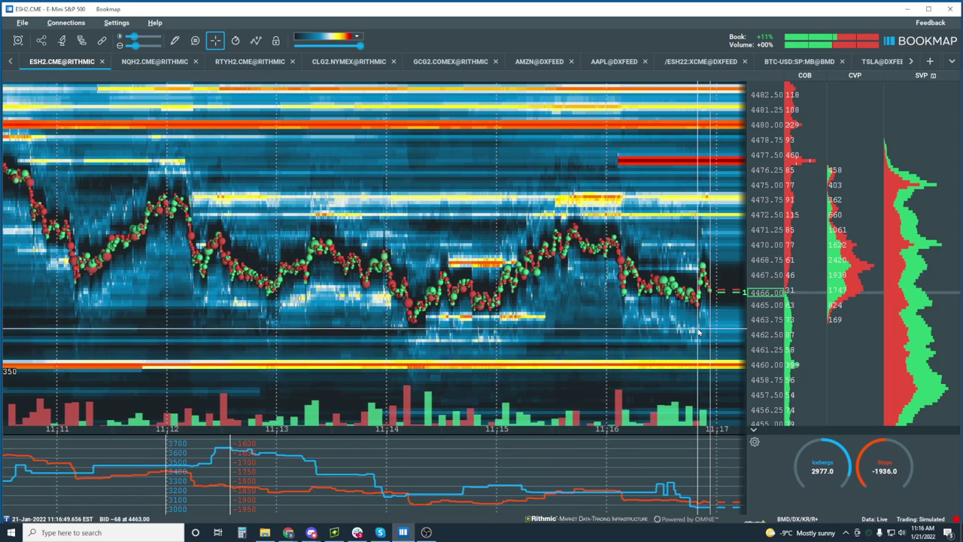
pyautogui.scroll(-1, 638, 312)
pyautogui.scroll(-1, 638, 312)
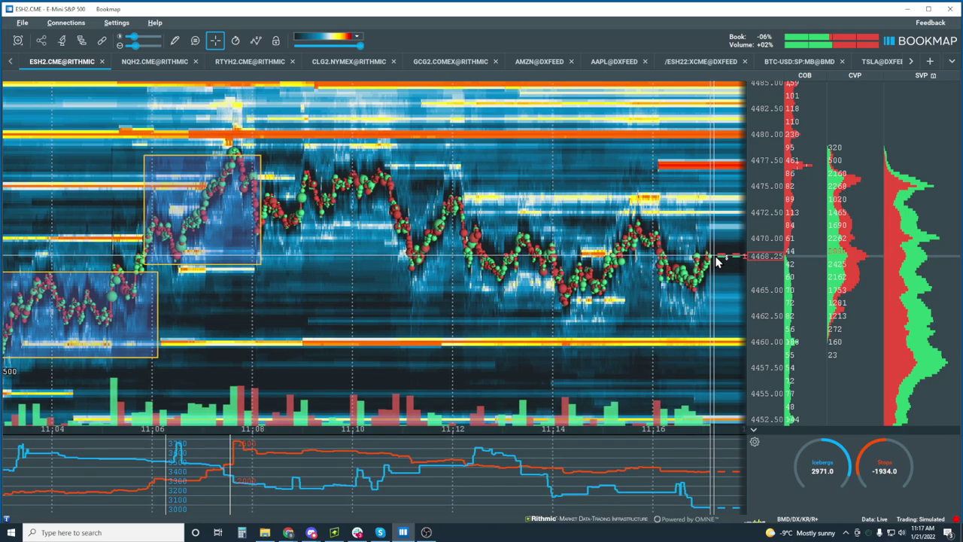
pyautogui.scroll(3, 708, 278)
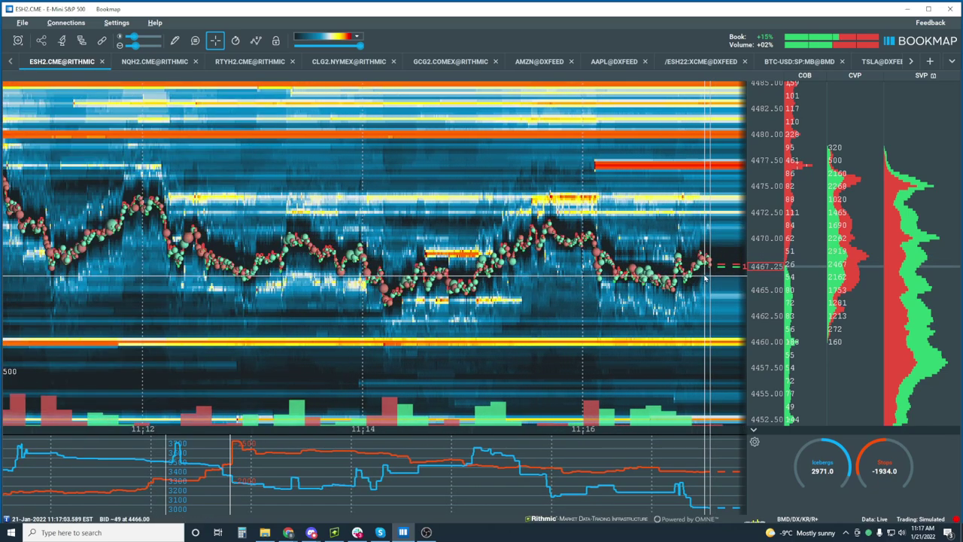
# Draw a small rectangle on the ESH2 chart at about 4469.5–4470, just before 11:18.
pyautogui.scroll(3, 680, 322)
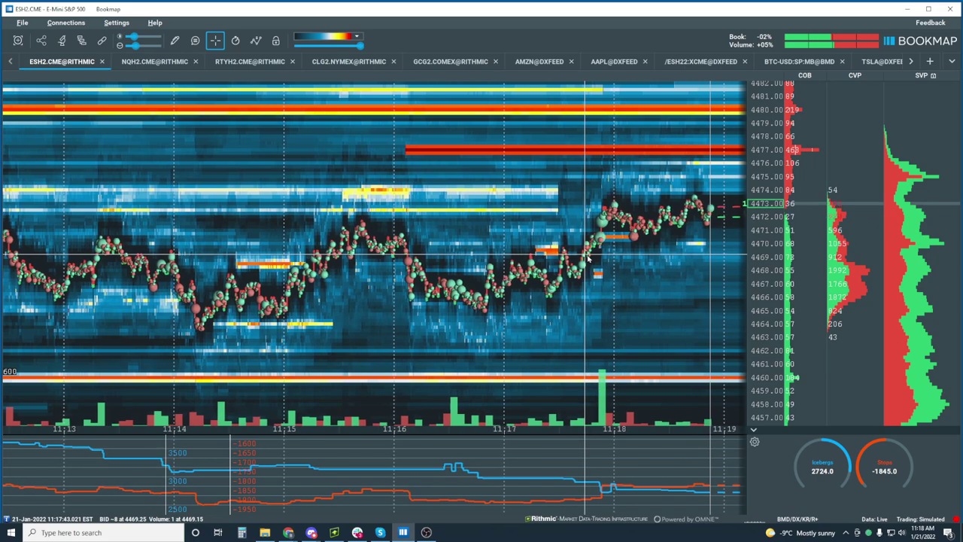
pyautogui.click(175, 40)
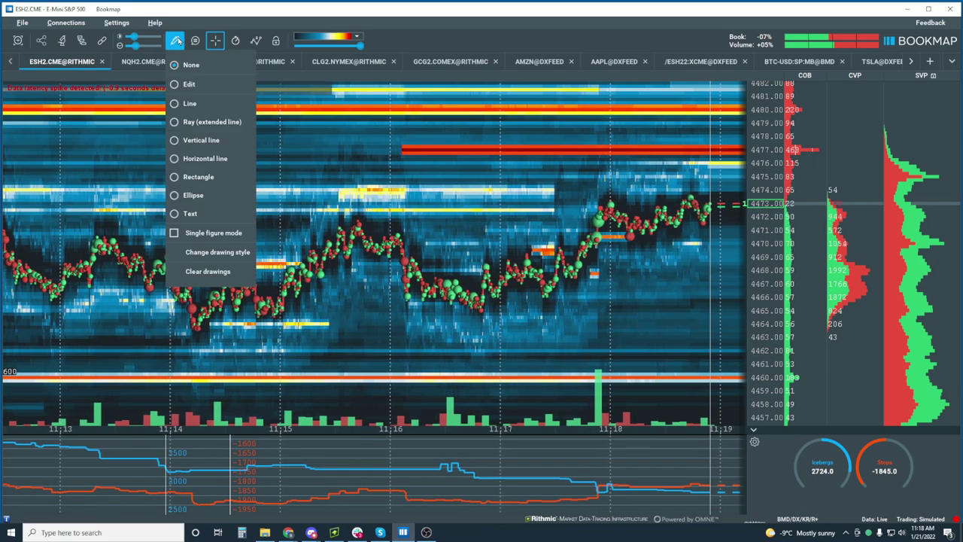
pyautogui.click(197, 177)
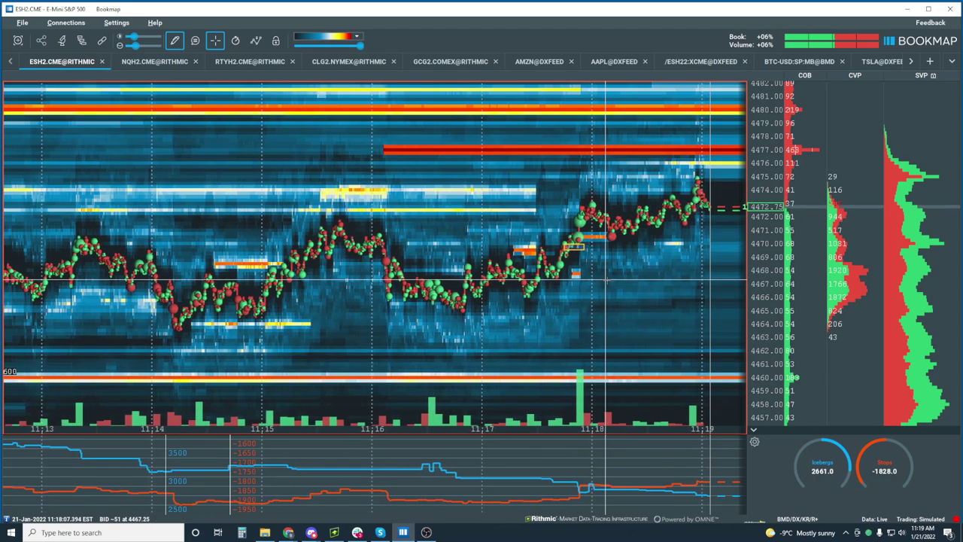
# Draw a thin rectangle at about 4466.5 around 11:18 and two side-by-side boxes at about 4470–4472.5 between 11:18 and 11:19.
pyautogui.moveTo(560, 288); pyautogui.dragTo(597, 288)
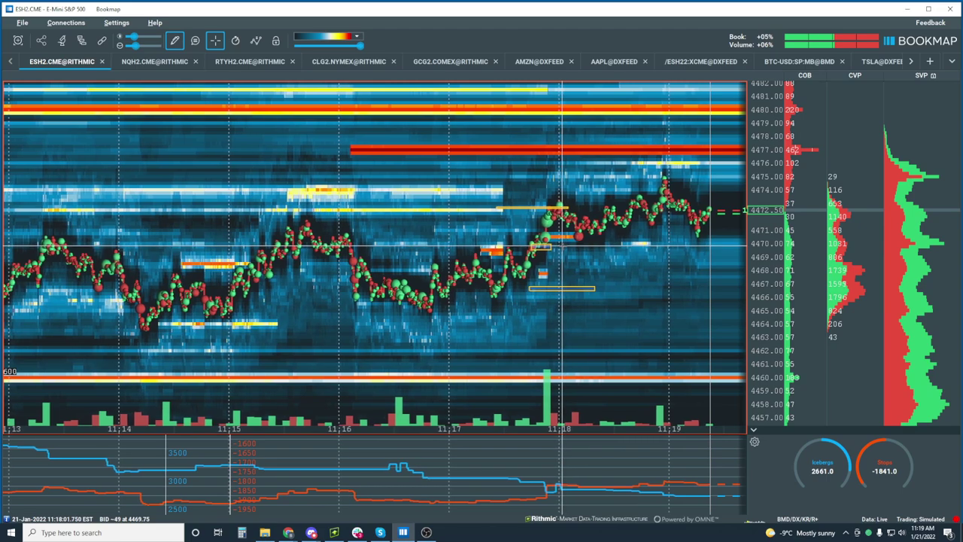
pyautogui.moveTo(561, 244)
pyautogui.mouseDown()
pyautogui.moveTo(593, 207)
pyautogui.moveTo(612, 233)
pyautogui.mouseUp()
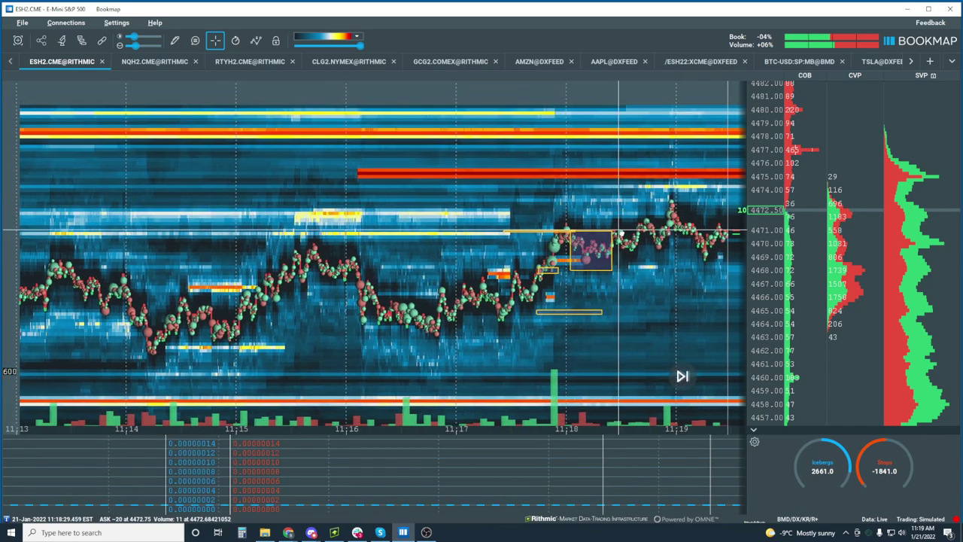
pyautogui.click(174, 40)
pyautogui.click(201, 141)
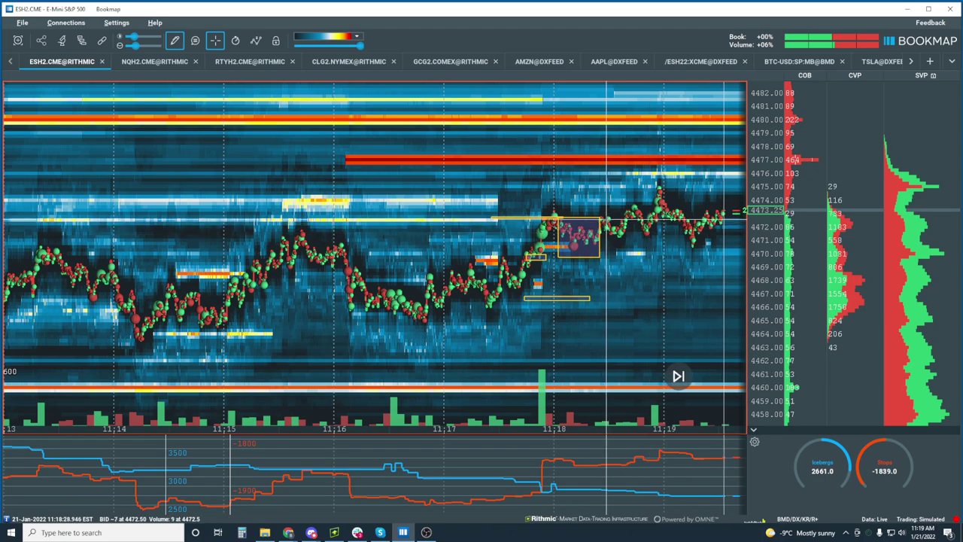
pyautogui.moveTo(607, 221); pyautogui.dragTo(645, 258)
# Switch drawing to Edit mode and move the second box down to about 4466.5–4469.5, just after 11:18.
pyautogui.click(187, 44)
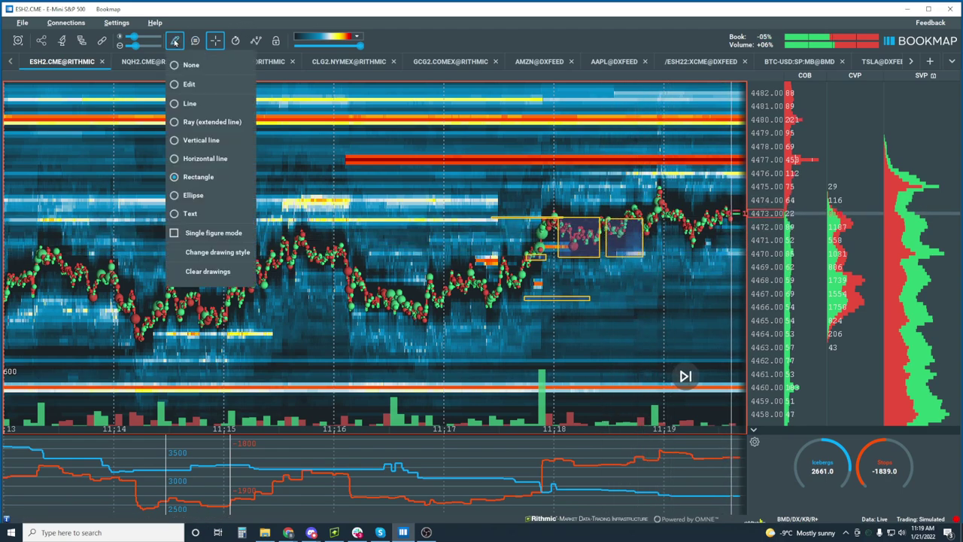
pyautogui.click(197, 82)
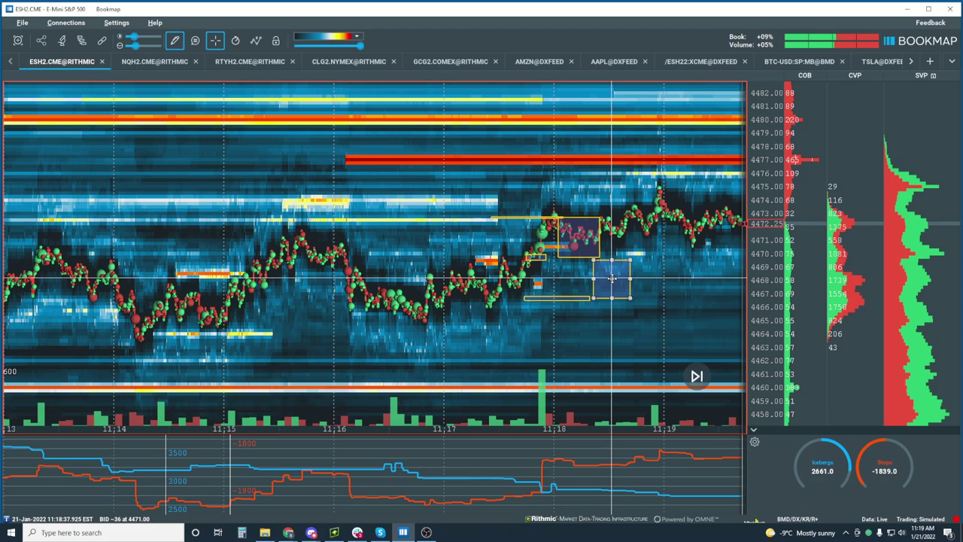
pyautogui.click(613, 279)
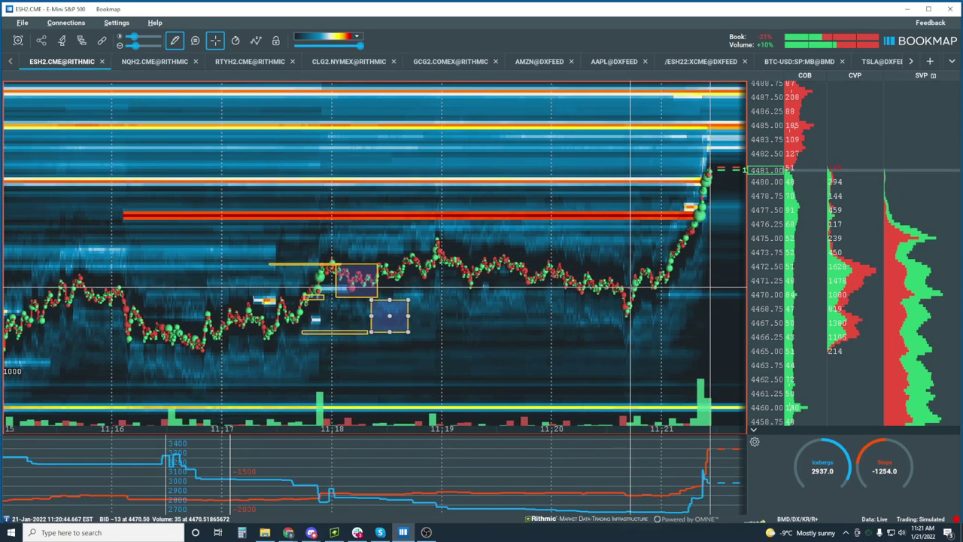
# Examine ESH2 price action from 09:00 through 11:21 against the boxed ranges and the liquidity up to 4500.
pyautogui.scroll(-3, 631, 286)
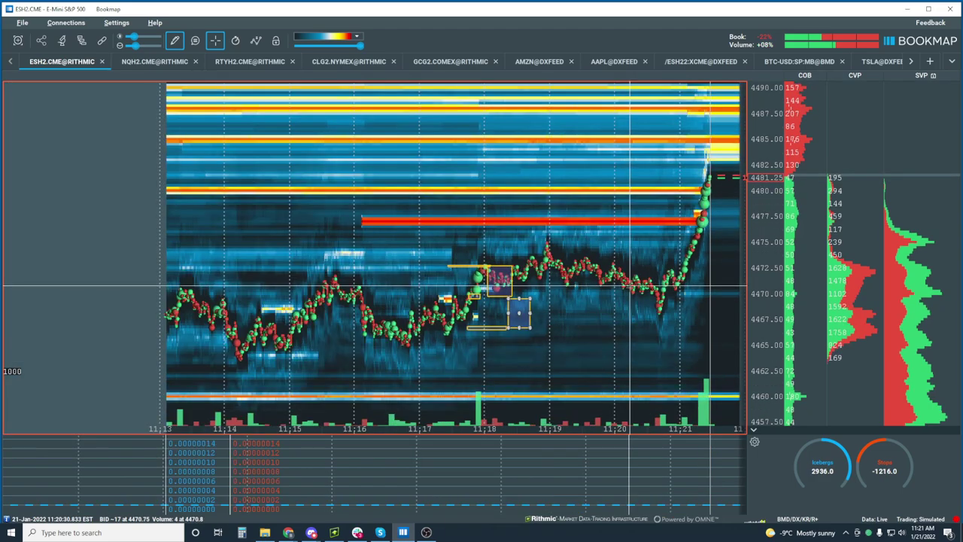
pyautogui.scroll(-2, 630, 287)
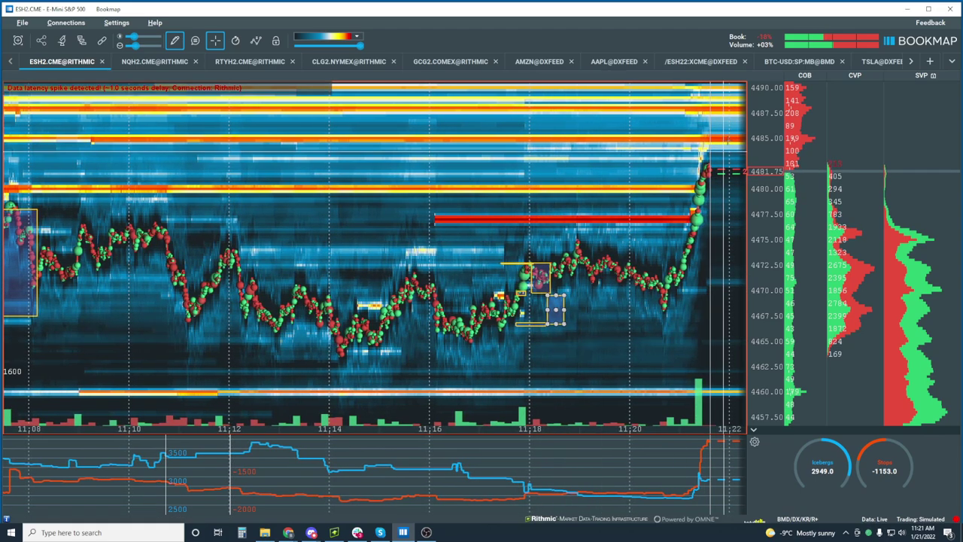
pyautogui.scroll(-5, 640, 258)
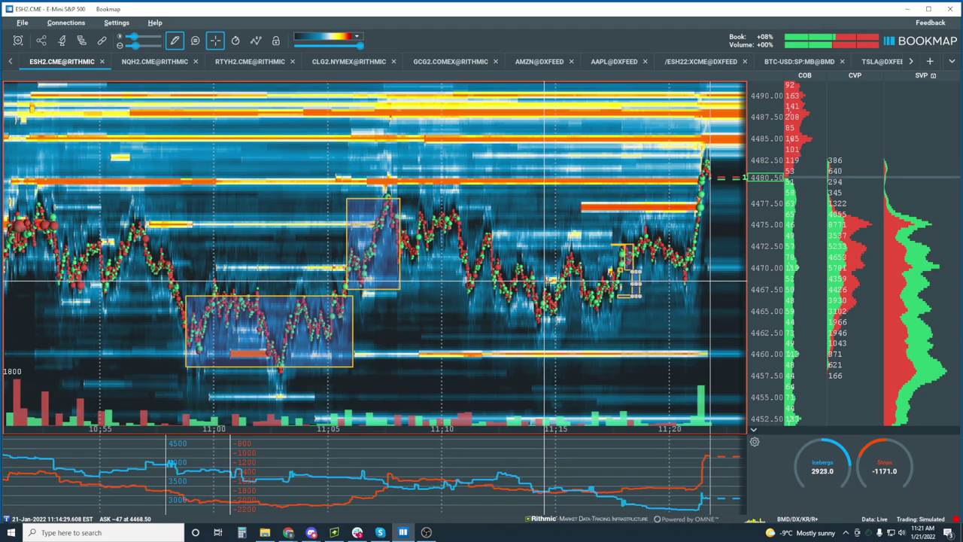
pyautogui.scroll(-6, 544, 282)
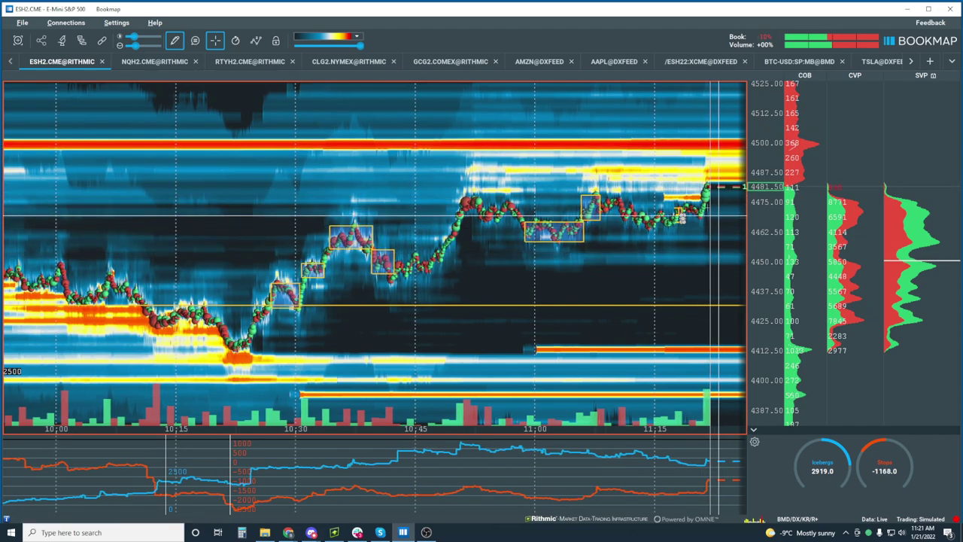
pyautogui.scroll(-3, 597, 245)
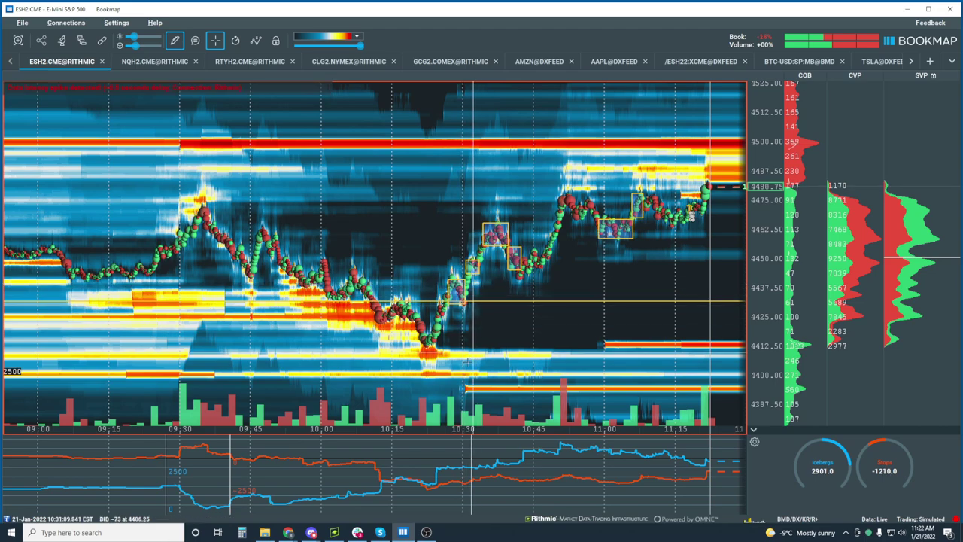
# Switch to Rithmic Trader Pro, review the daily, hourly and 15-minute ESH2 charts, and return to the Bookmap heatmap.
pyautogui.click(335, 532)
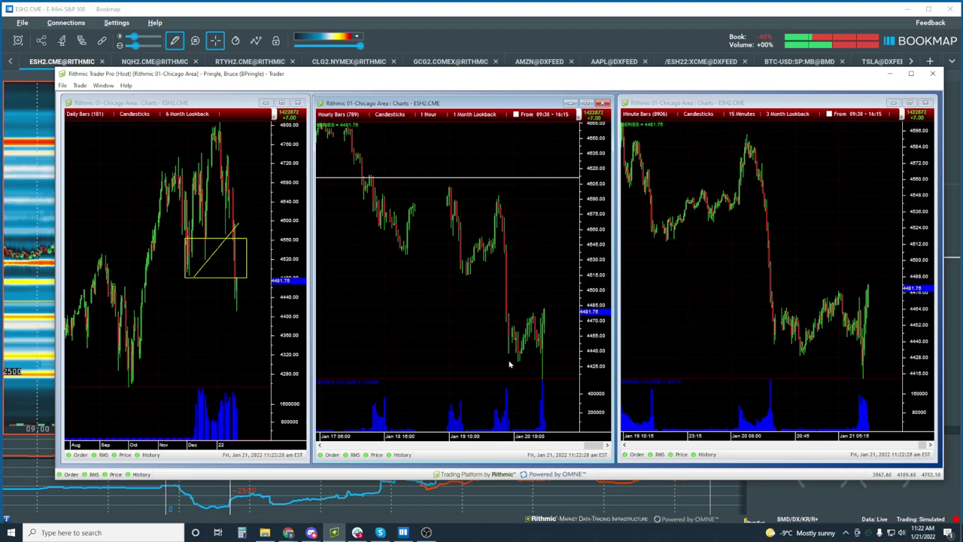
pyautogui.click(807, 291)
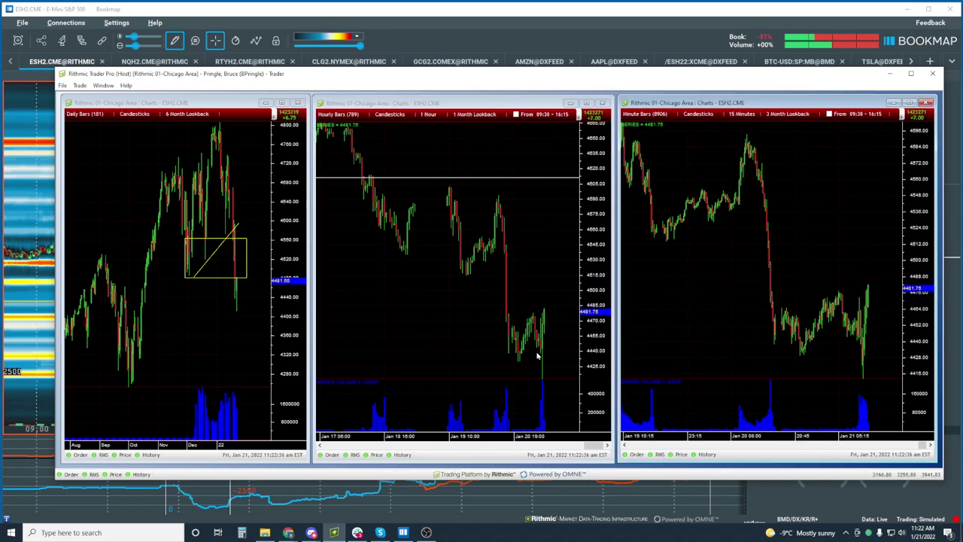
pyautogui.click(438, 16)
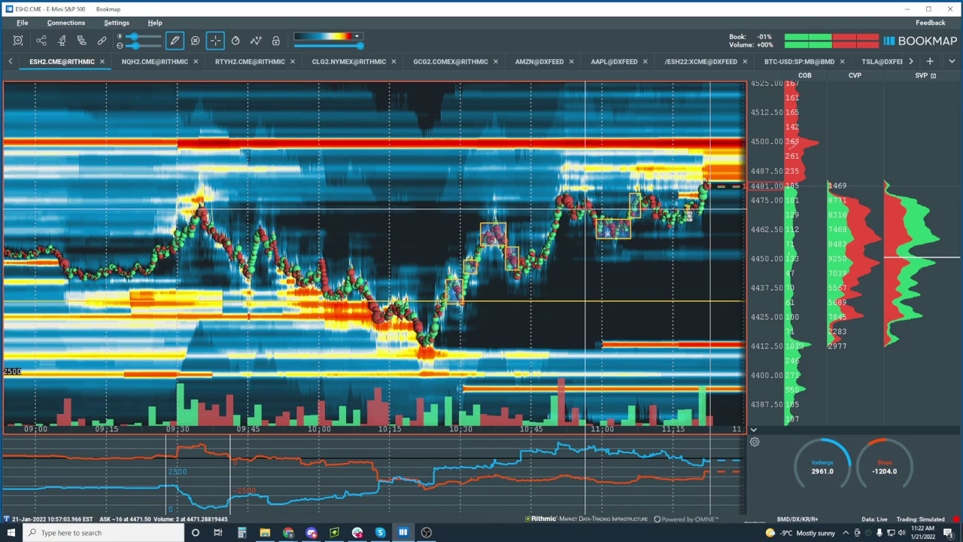
# Examine the ESH2 move after 11:21 against the liquidity bands between 4477 and 4500.
pyautogui.scroll(3, 654, 203)
pyautogui.scroll(2, 654, 203)
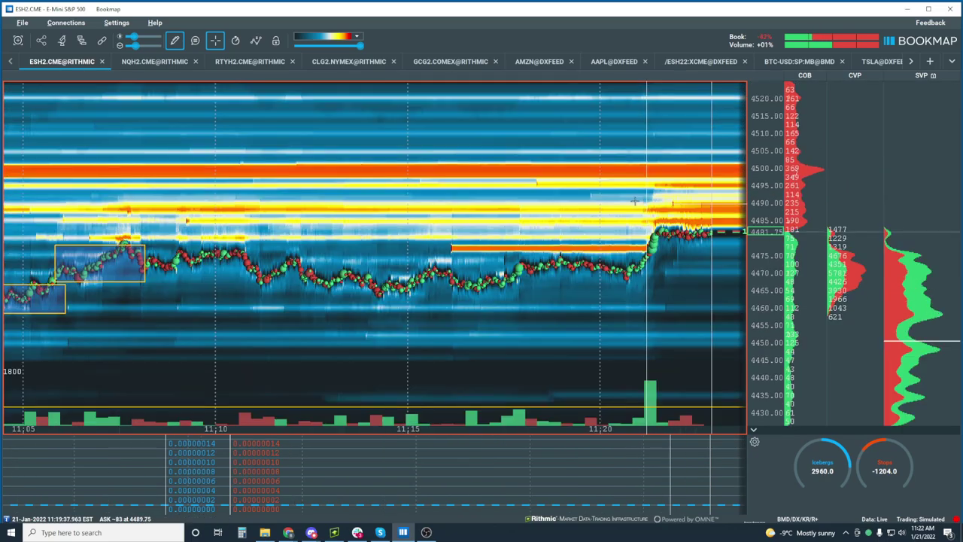
pyautogui.scroll(3, 767, 307)
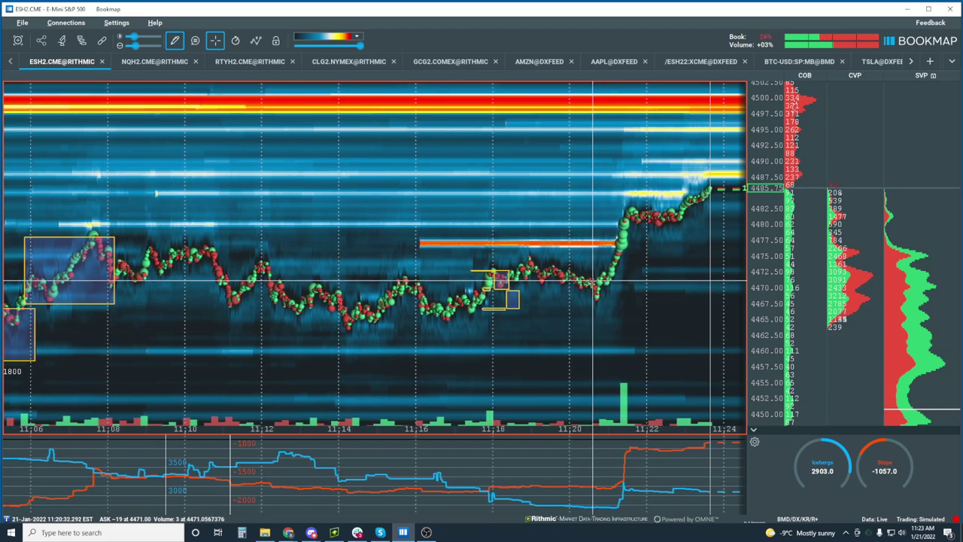
pyautogui.scroll(-3, 593, 262)
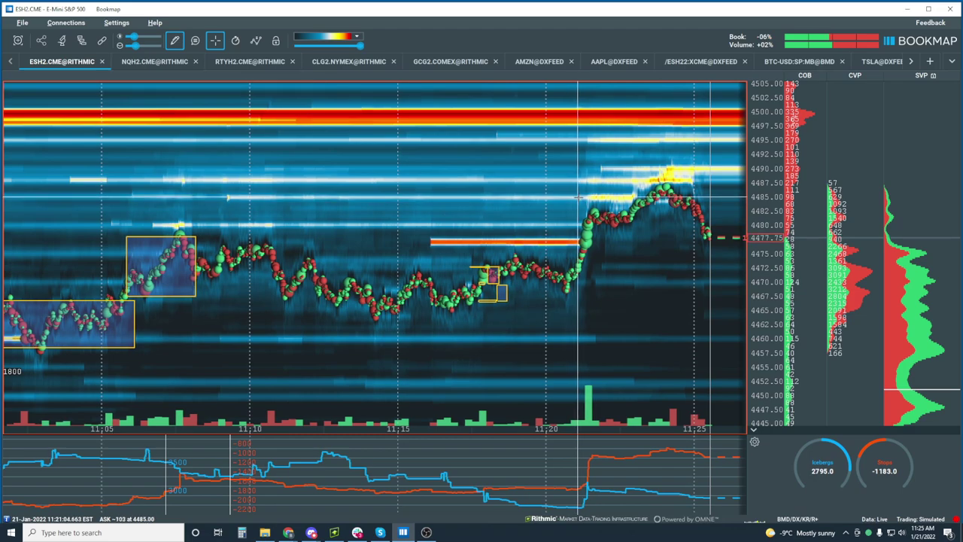
pyautogui.scroll(-2, 573, 192)
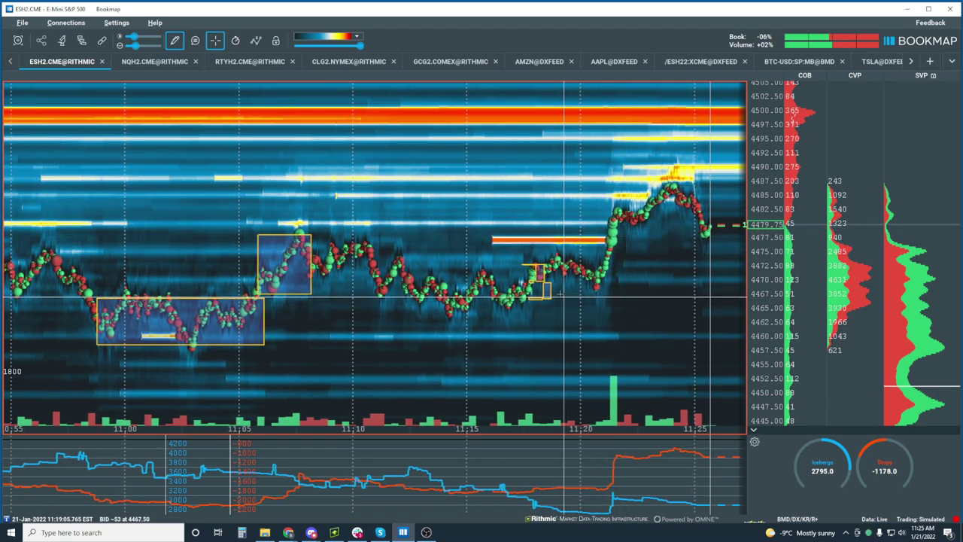
pyautogui.scroll(5, 561, 294)
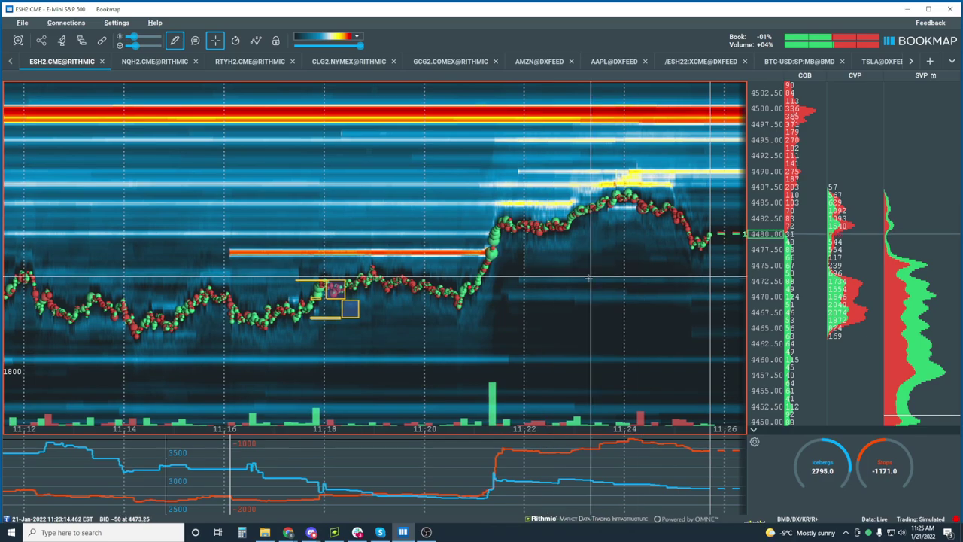
# Compare the small boxes near 11:18 with ESH2 price action through 11:26, and return the chart to the live view.
pyautogui.moveTo(599, 265); pyautogui.dragTo(764, 301)
pyautogui.scroll(3, 764, 301)
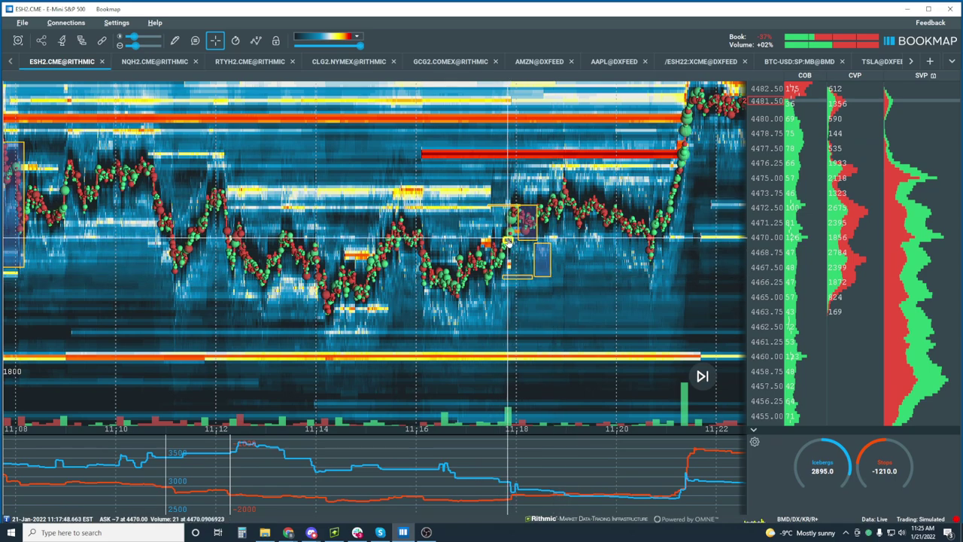
pyautogui.moveTo(508, 241); pyautogui.dragTo(433, 238)
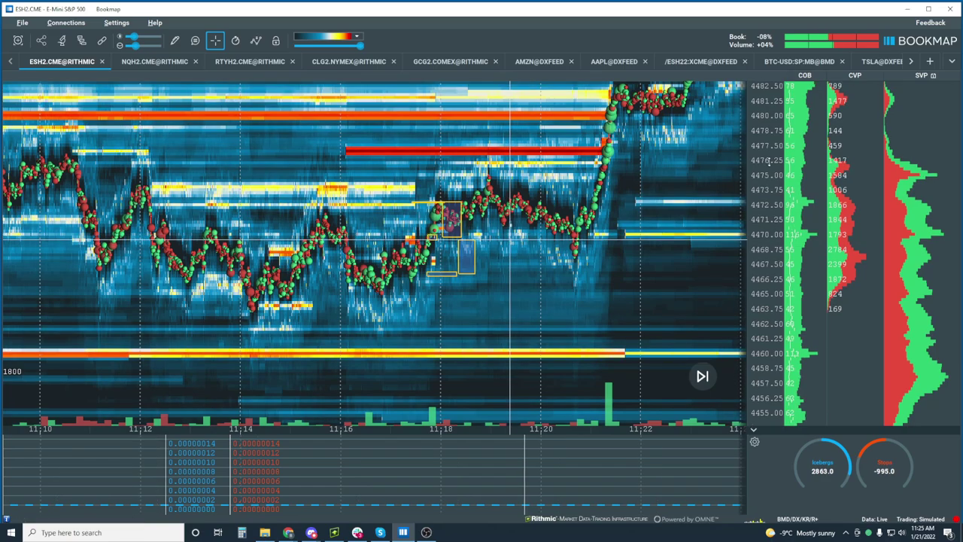
pyautogui.scroll(-3, 767, 226)
pyautogui.scroll(-3, 656, 200)
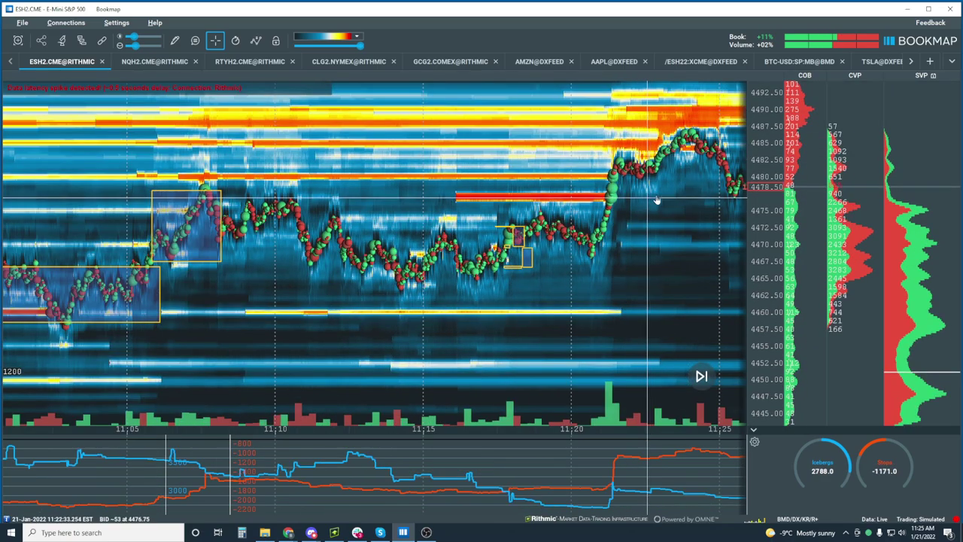
pyautogui.scroll(-2, 643, 226)
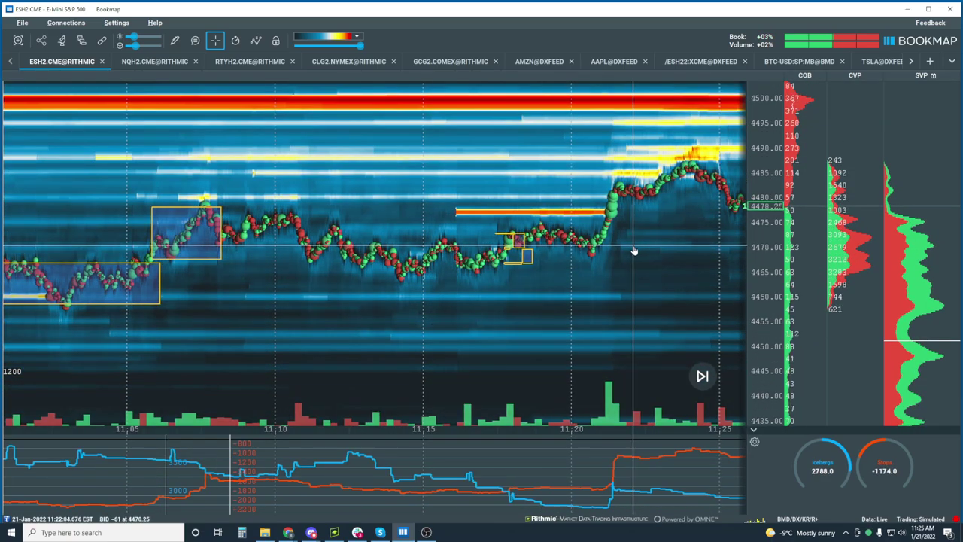
pyautogui.moveTo(635, 250); pyautogui.dragTo(556, 259)
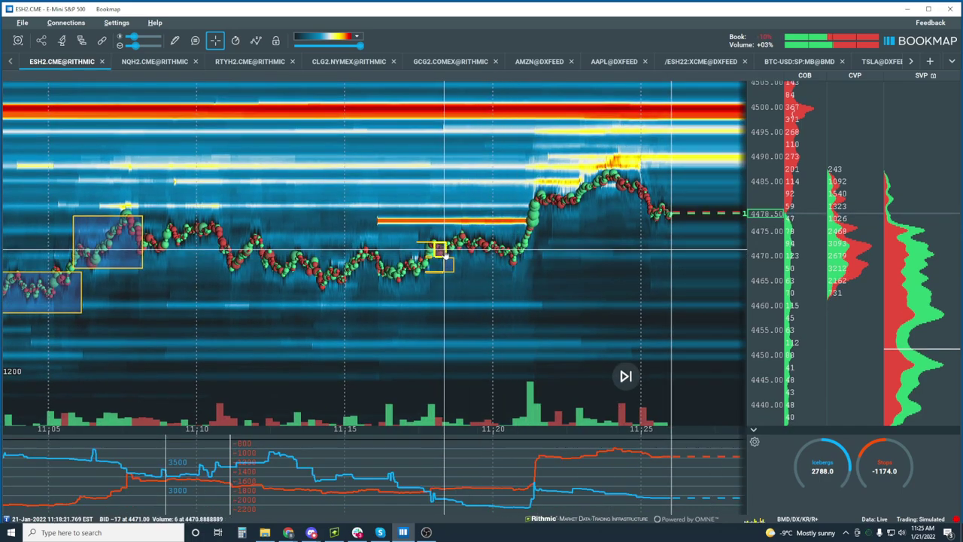
pyautogui.moveTo(477, 275); pyautogui.dragTo(557, 260)
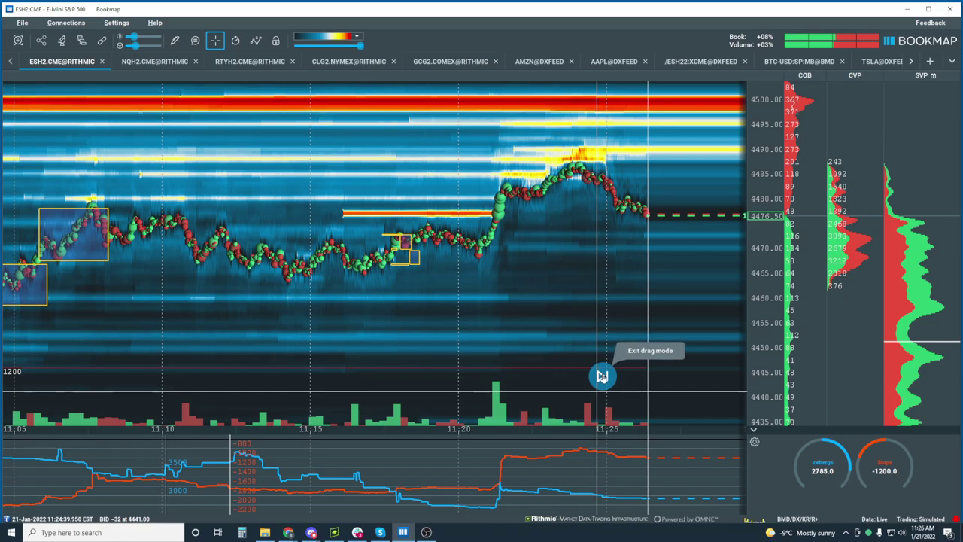
pyautogui.click(602, 376)
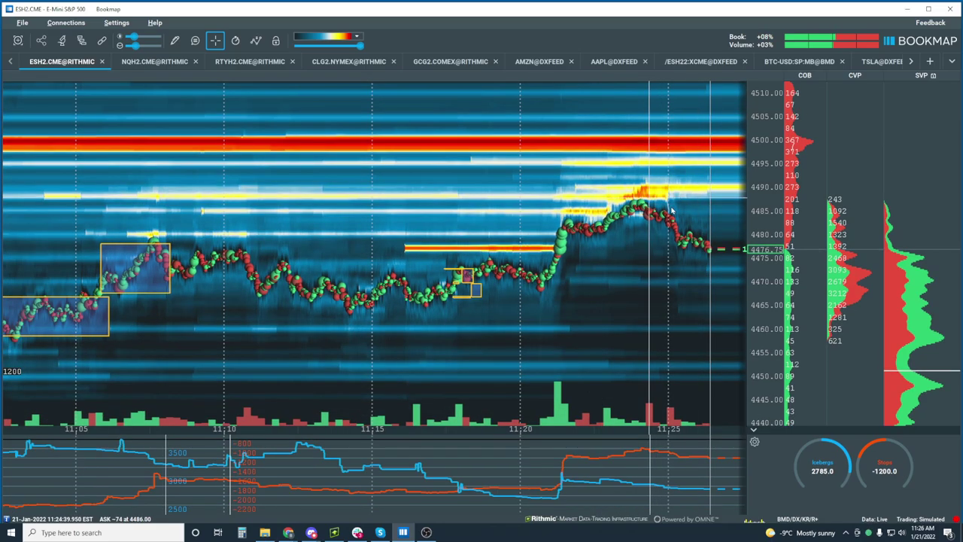
# Examine the individual trades and the bid and ask lines on ESH2 around 11:26:19 at millisecond scale.
pyautogui.scroll(10, 672, 212)
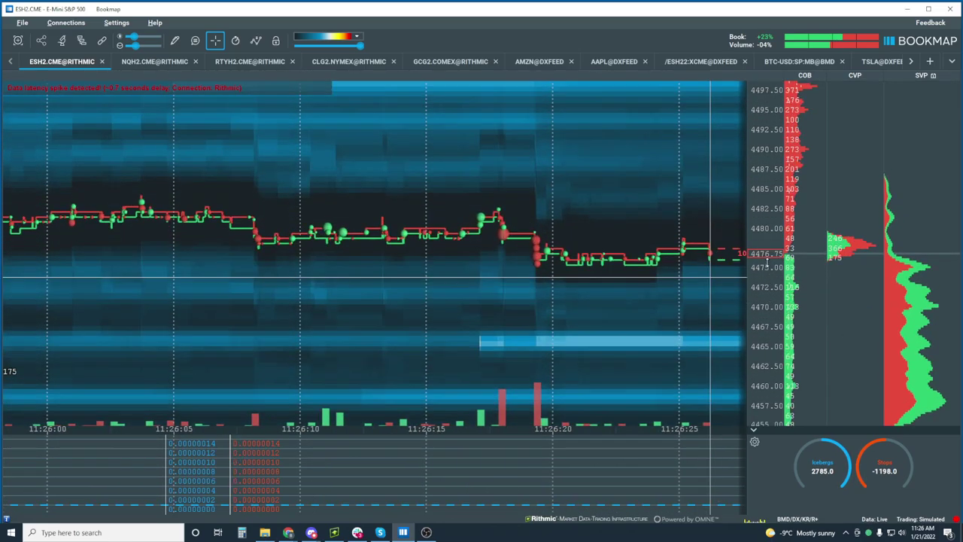
pyautogui.scroll(5, 359, 281)
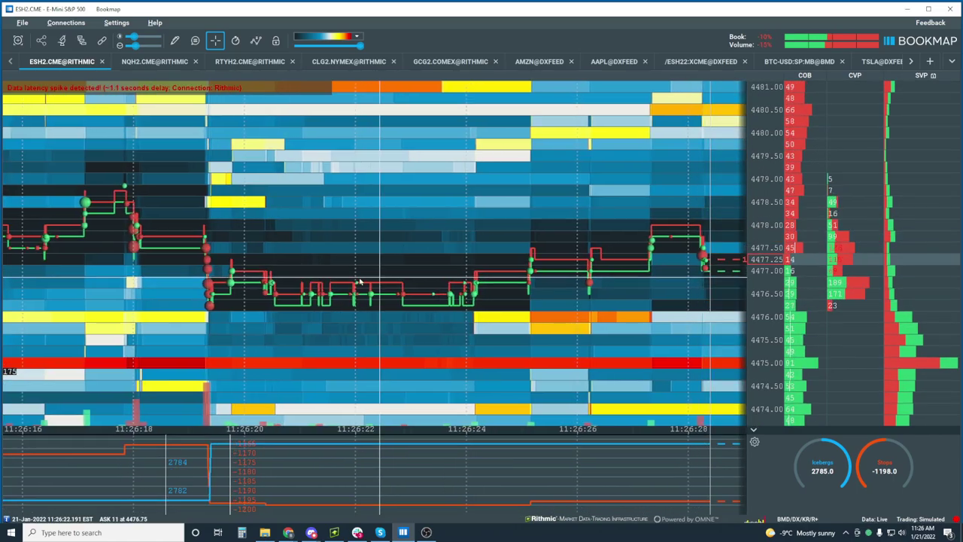
pyautogui.scroll(10, 218, 235)
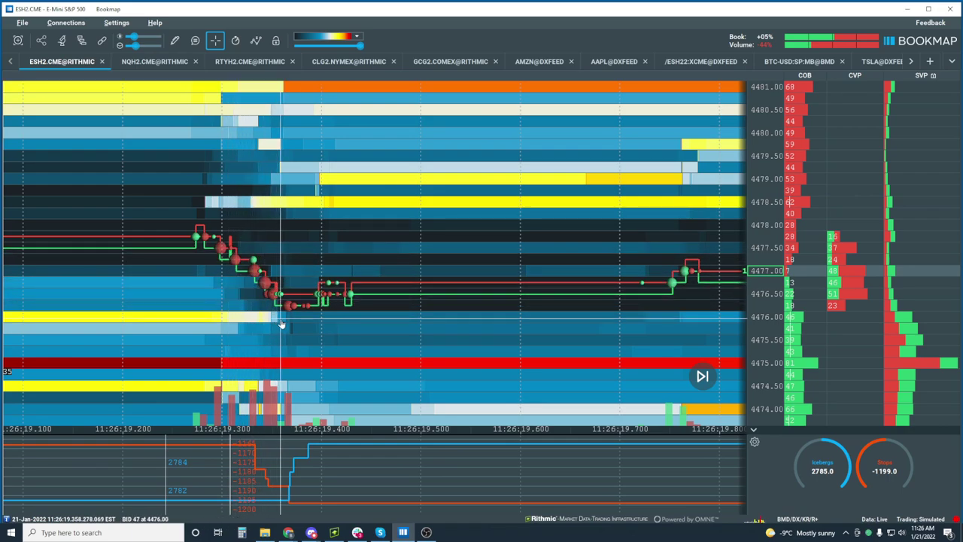
pyautogui.scroll(-3, 282, 322)
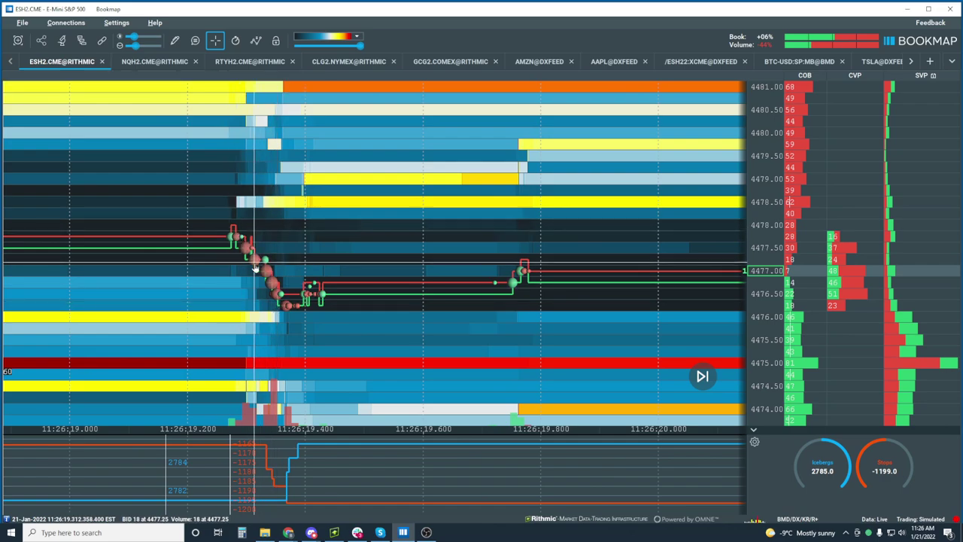
pyautogui.scroll(-2, 274, 308)
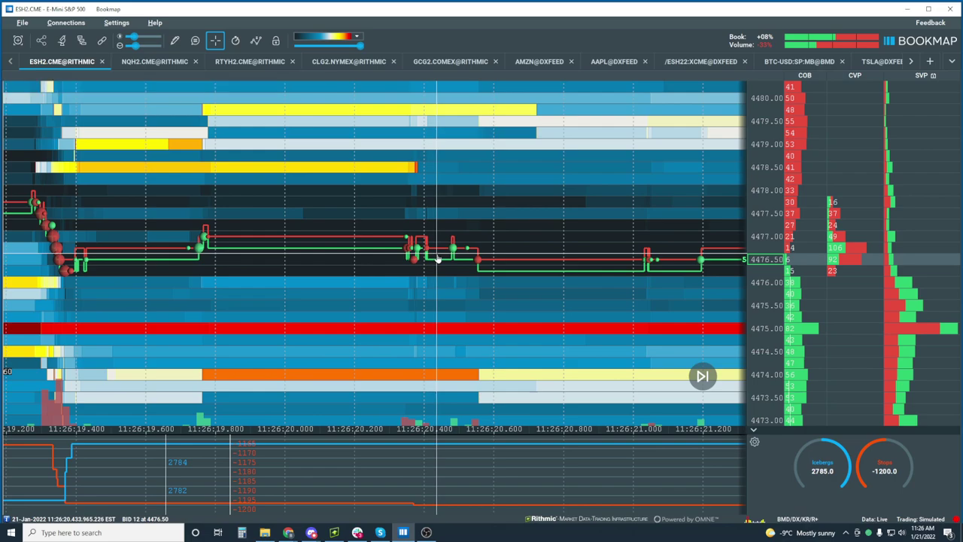
# Examine ESH2's best bid, best ask and individual trades from 11:26:20 to 11:26:30, around 4476.50 to 4478.
pyautogui.scroll(-2, 148, 237)
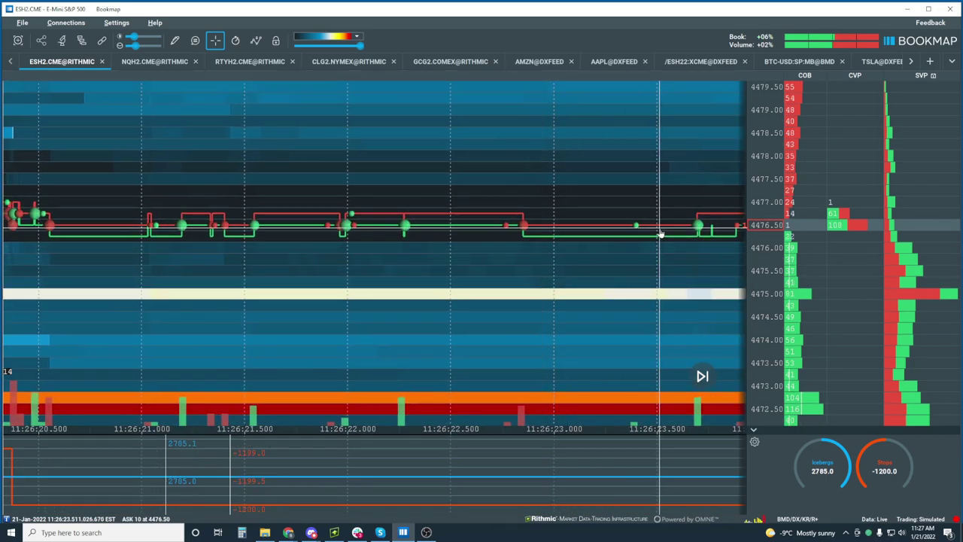
pyautogui.moveTo(660, 234)
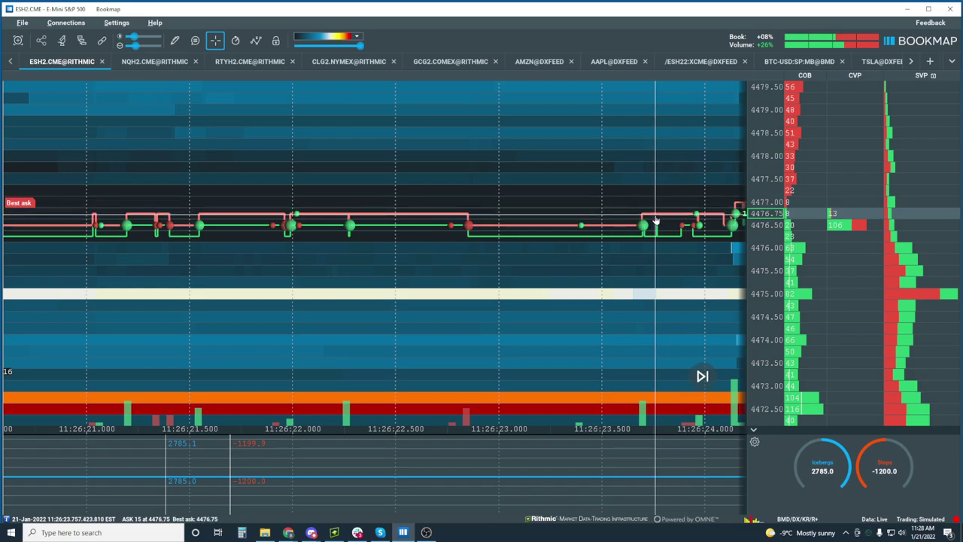
pyautogui.scroll(-2, 507, 275)
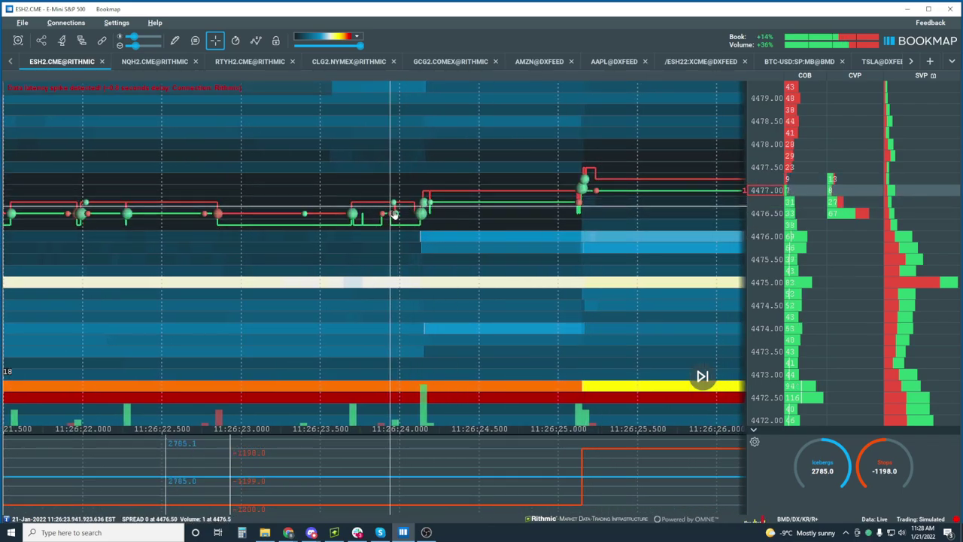
pyautogui.scroll(-2, 511, 270)
pyautogui.scroll(-2, 511, 269)
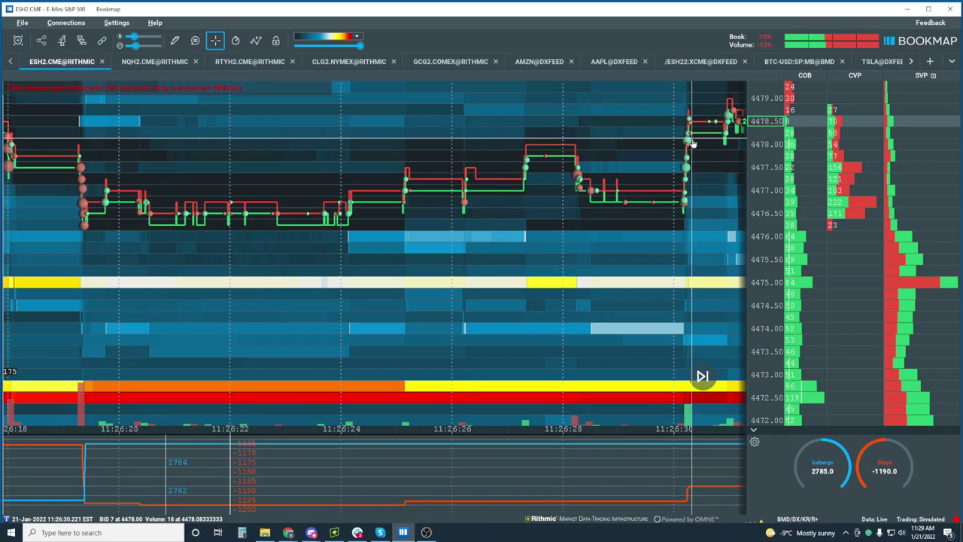
# Examine ESH2 price action from about 11:24 to 11:28 against the liquidity band at 4475.
pyautogui.scroll(-2, 665, 211)
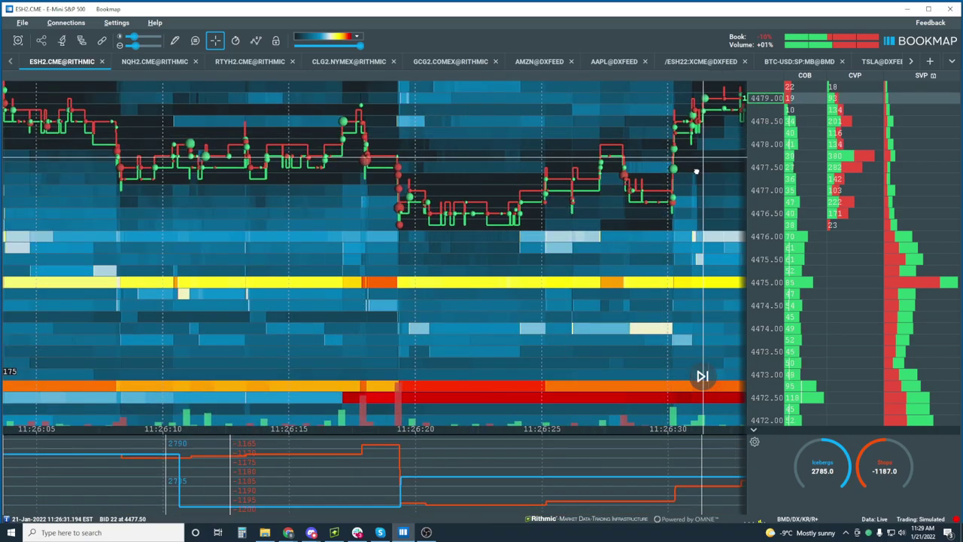
pyautogui.scroll(-4, 593, 194)
pyautogui.scroll(-5, 594, 194)
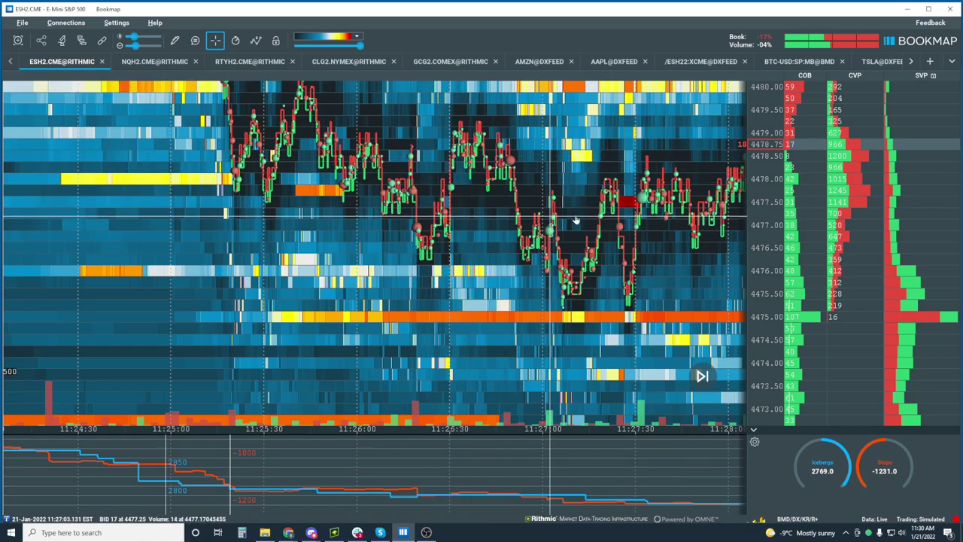
pyautogui.scroll(-3, 744, 217)
pyautogui.scroll(-5, 484, 191)
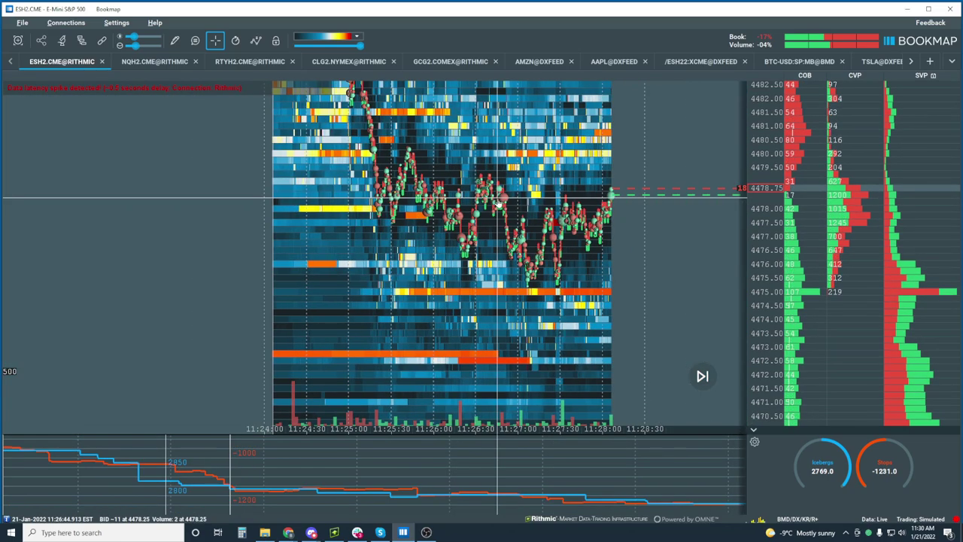
# Review the wider ESH2 move from 10:15 to 11:30 against the marked boxes and the liquidity near 4410 and 4500.
pyautogui.scroll(-3, 484, 191)
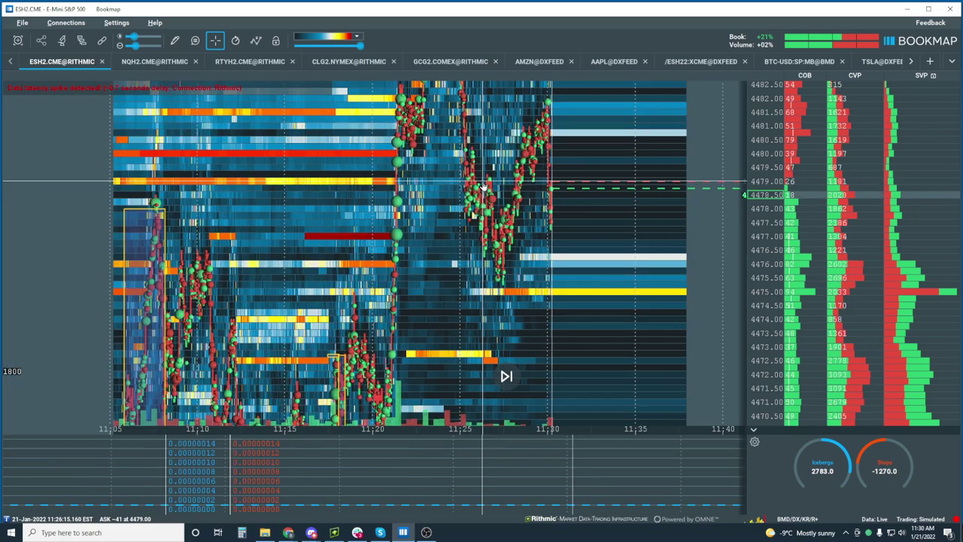
pyautogui.scroll(-3, 766, 140)
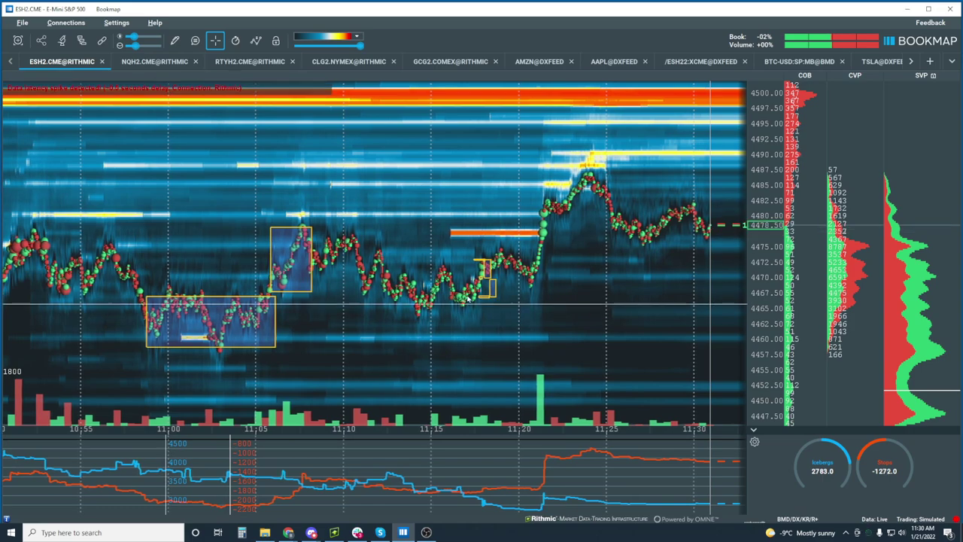
pyautogui.scroll(-5, 552, 245)
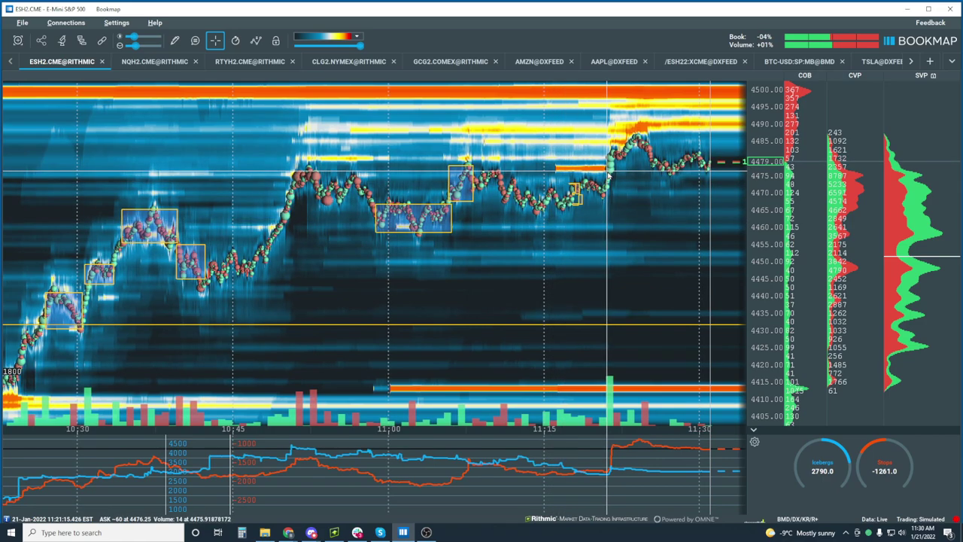
pyautogui.scroll(-2, 607, 177)
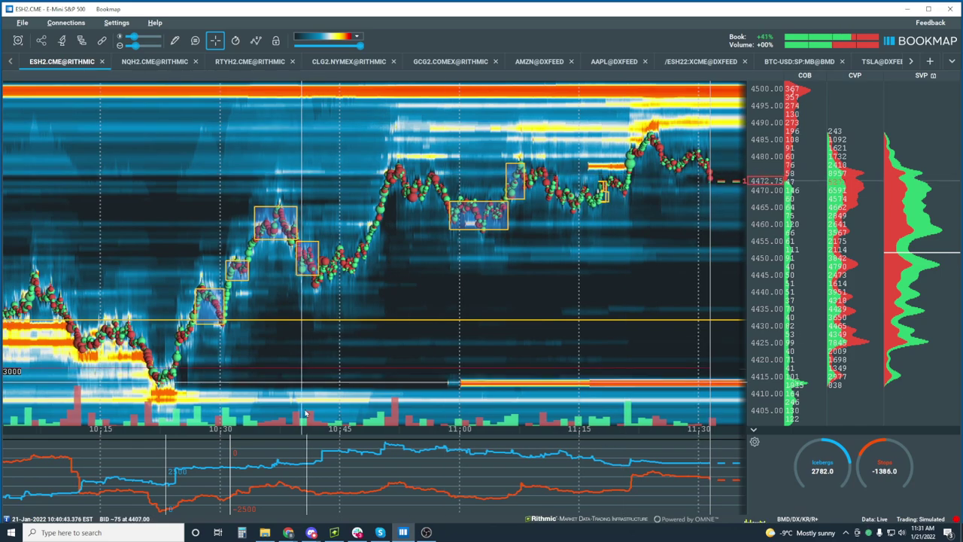
# Switch to Chrome, open the bookmarked Bookmap YouTube channel, and enlarge the browser window over the chart.
pyautogui.moveTo(289, 532)
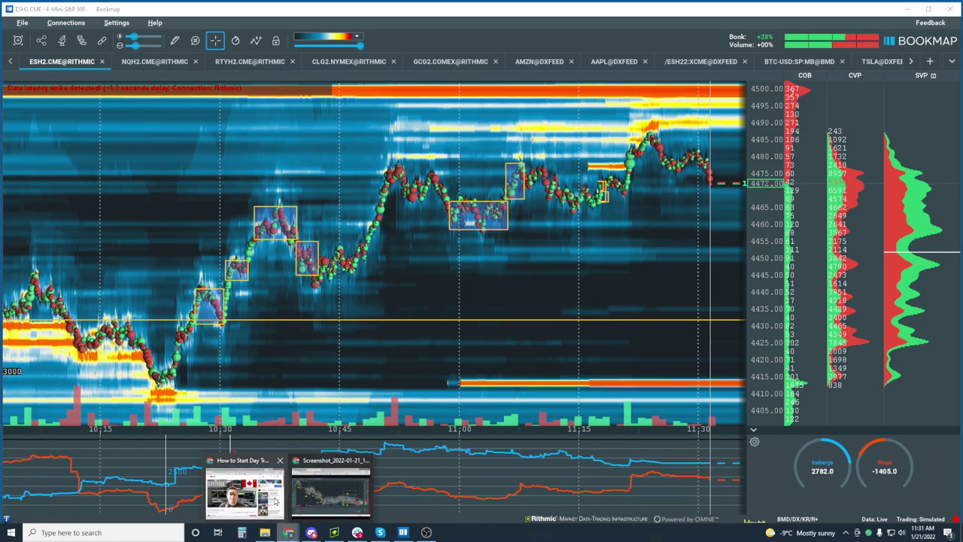
pyautogui.moveTo(269, 499)
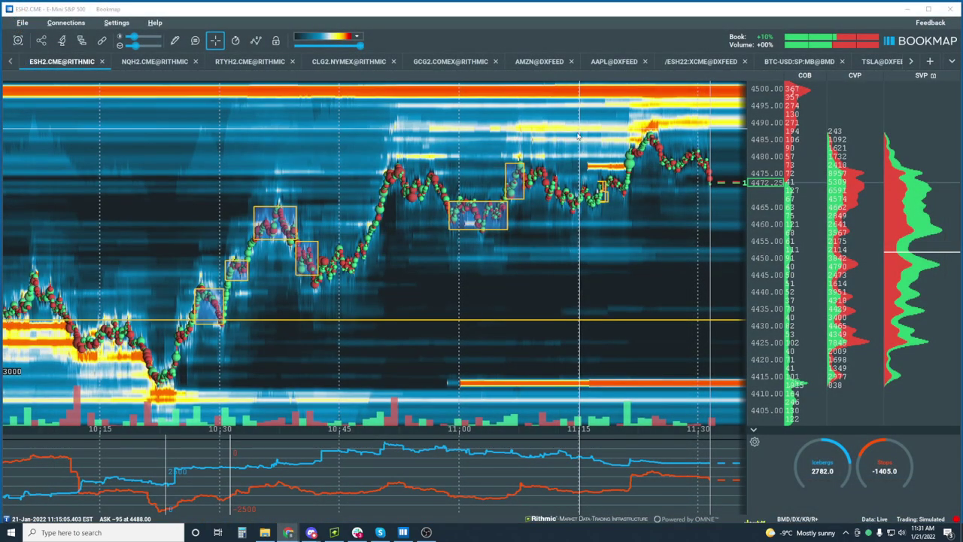
pyautogui.hotkey('alt', 'Tab')
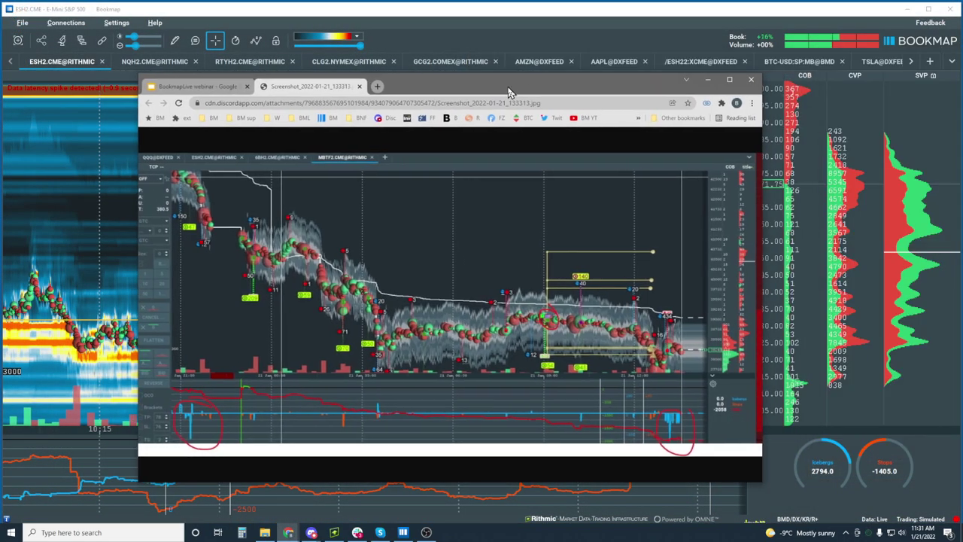
pyautogui.moveTo(509, 95); pyautogui.dragTo(450, 87)
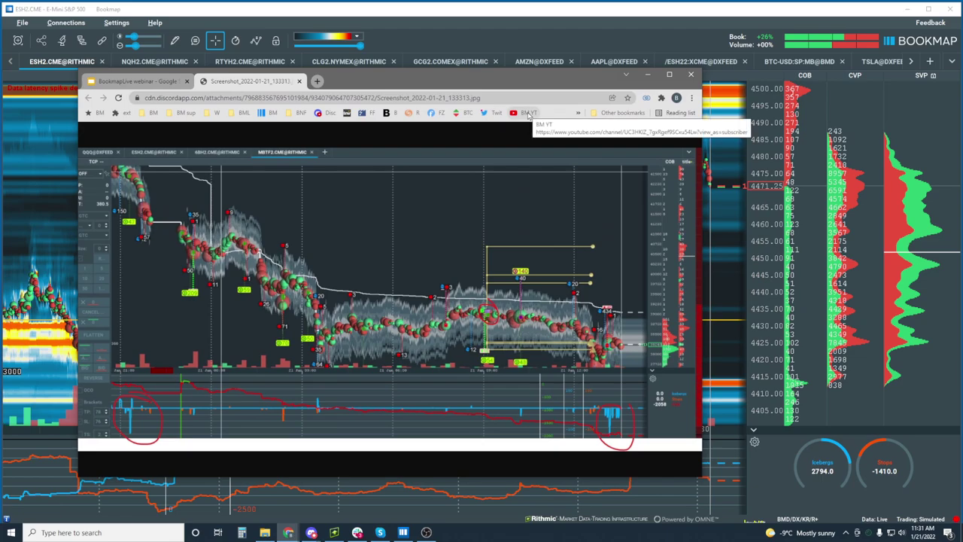
pyautogui.click(530, 113)
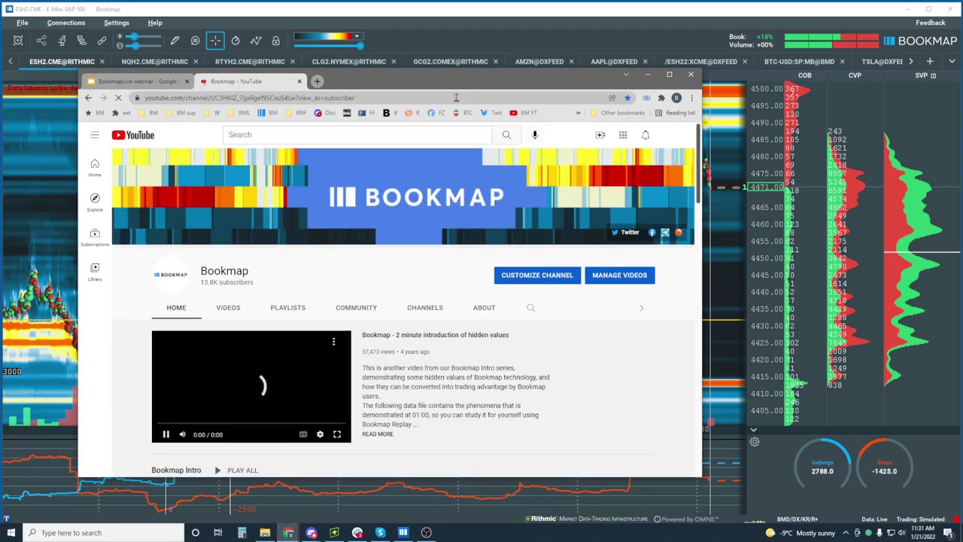
pyautogui.moveTo(464, 80); pyautogui.dragTo(437, 26)
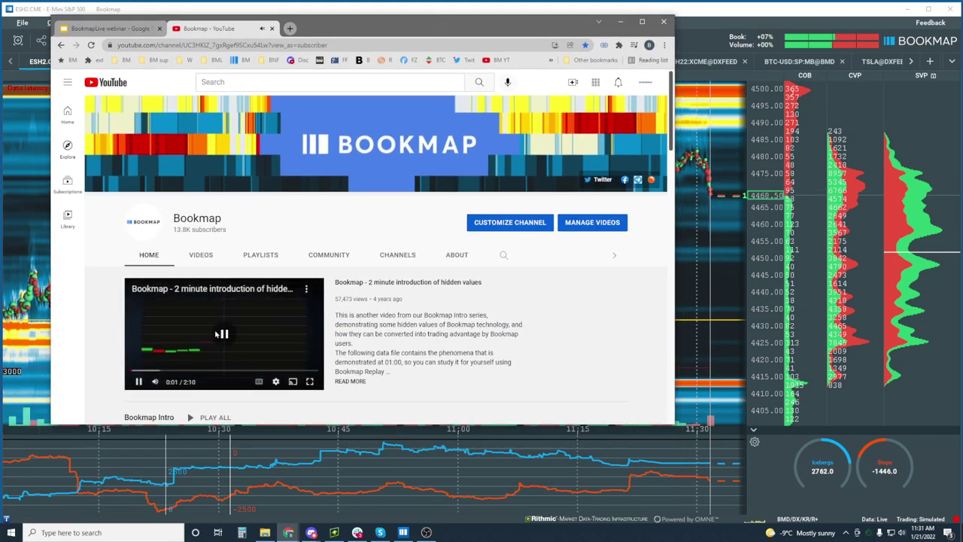
pyautogui.moveTo(675, 426); pyautogui.dragTo(895, 514)
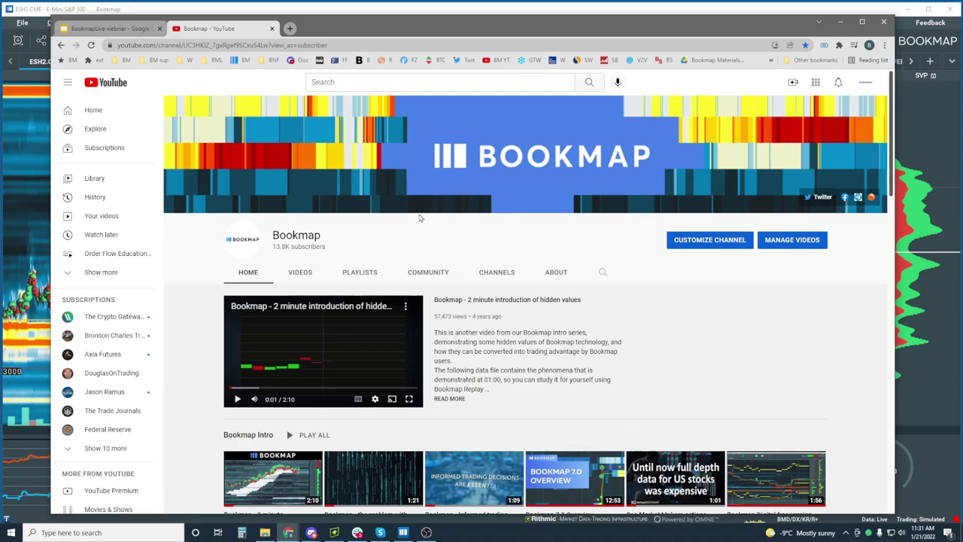
# Look through the channel's Pro Trader Webinars Series, Selected Webinars and Recordings of Live Streaming Webinars playlists.
pyautogui.scroll(-2, 424, 227)
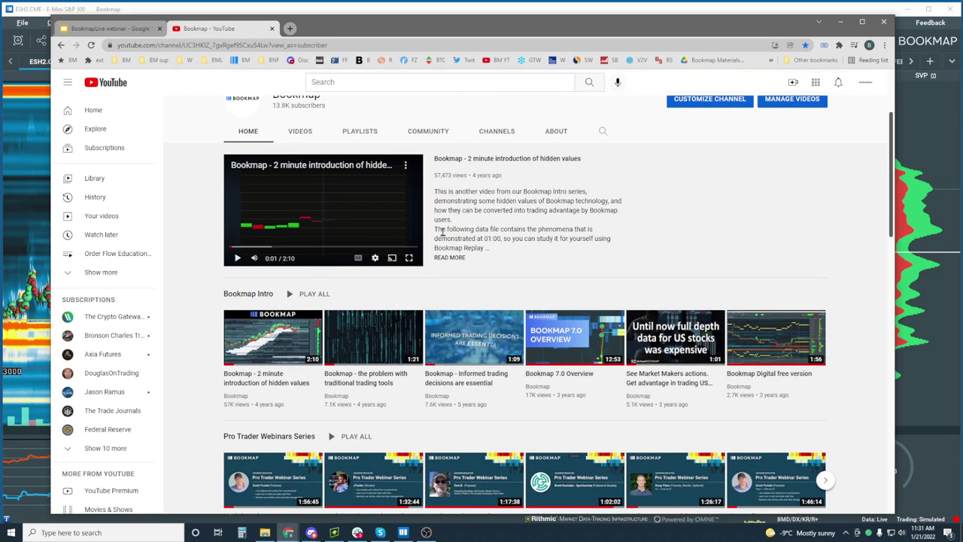
pyautogui.scroll(-1, 441, 235)
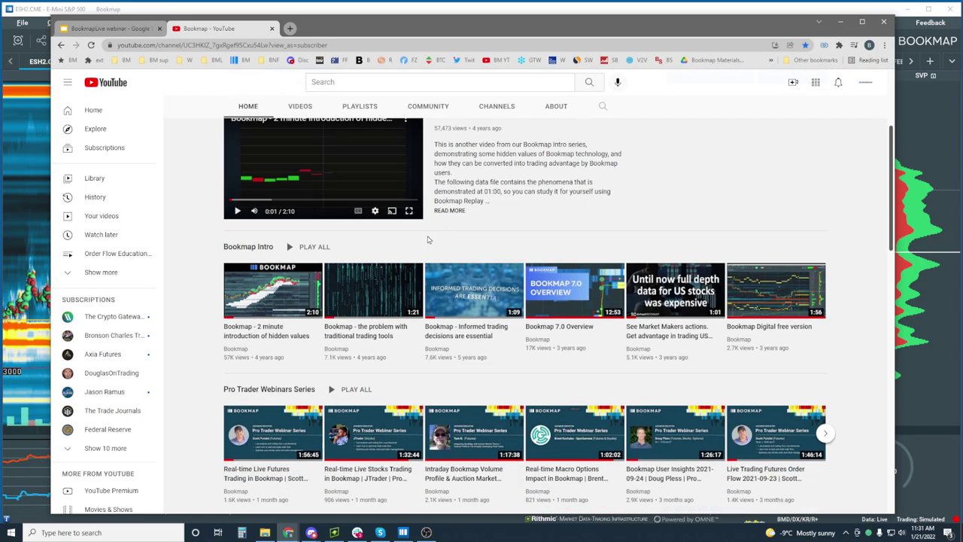
pyautogui.scroll(-2, 418, 245)
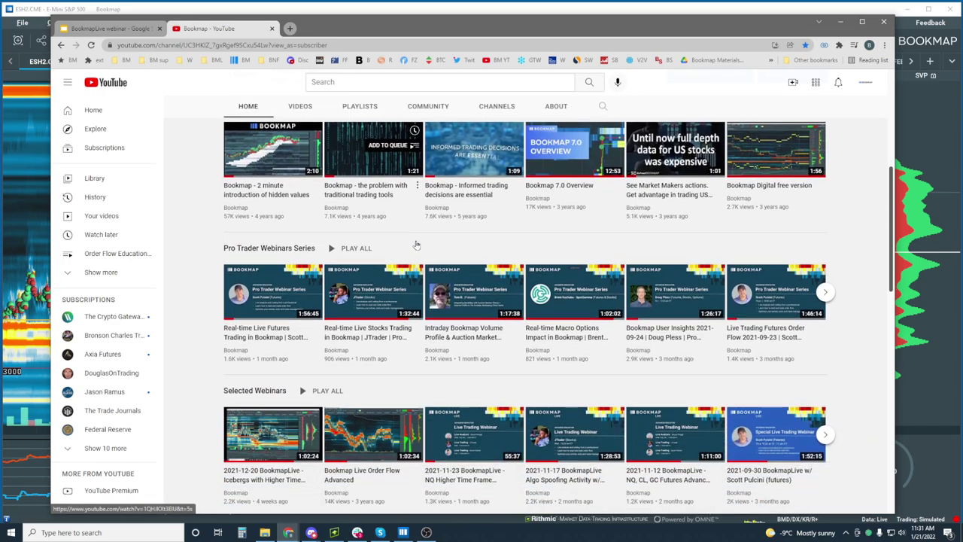
pyautogui.scroll(-1, 337, 249)
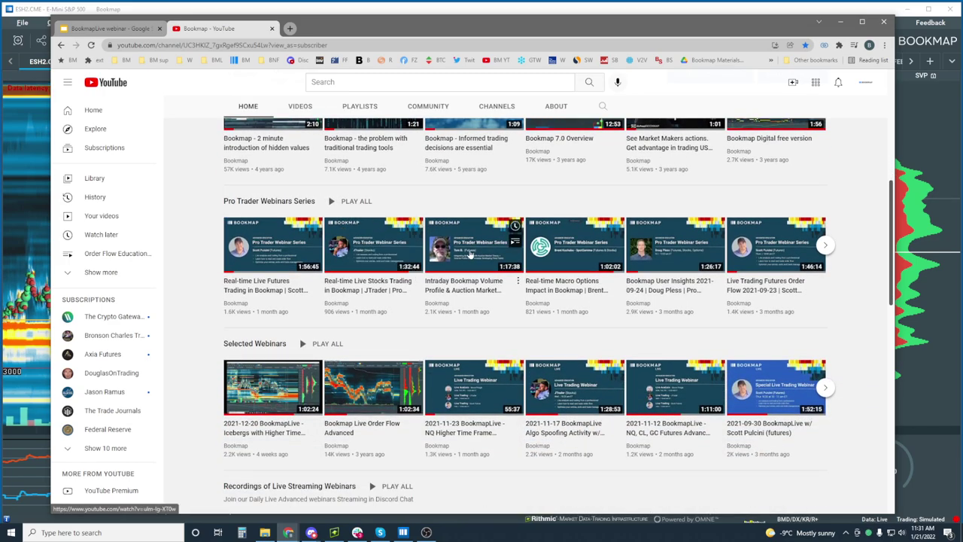
pyautogui.scroll(1, 529, 245)
pyautogui.scroll(5, 527, 244)
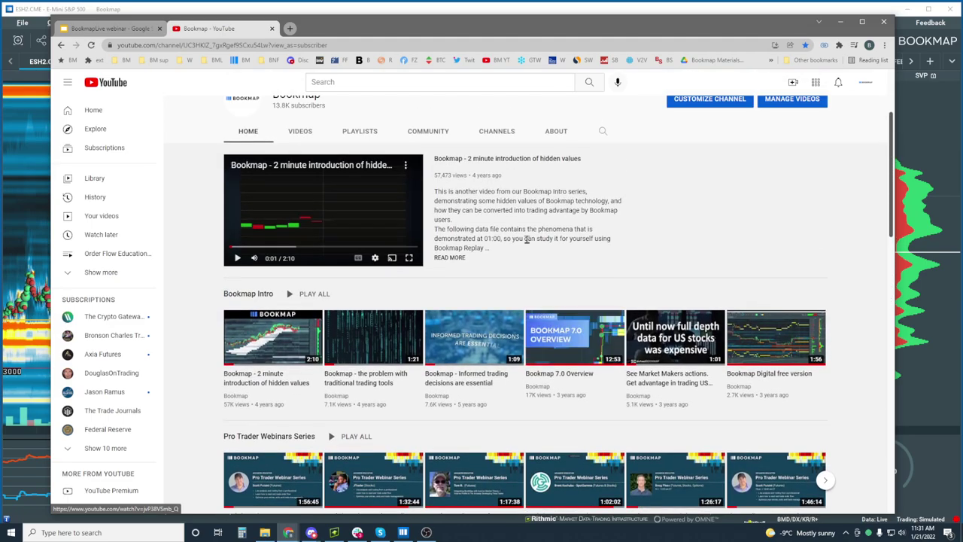
pyautogui.scroll(-8, 525, 243)
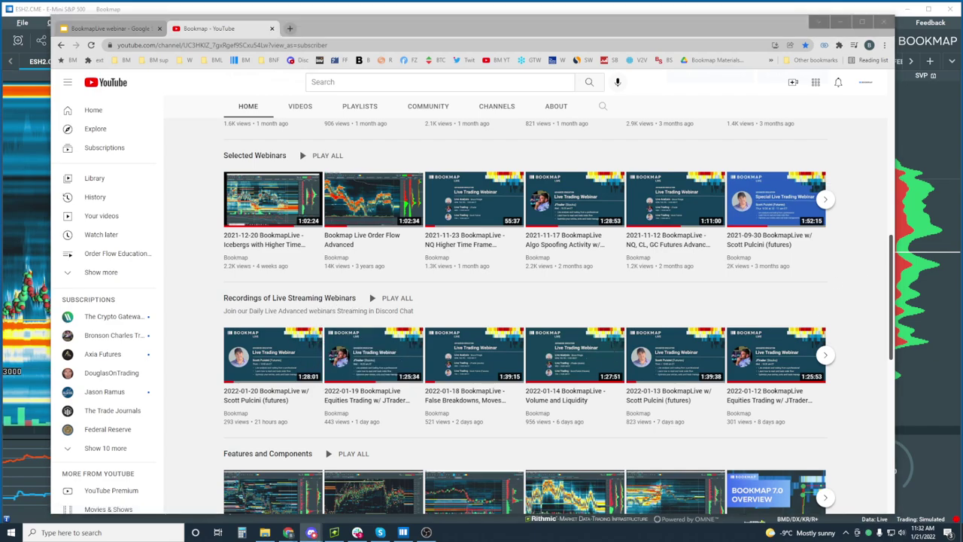
pyautogui.moveTo(719, 29); pyautogui.dragTo(745, 25)
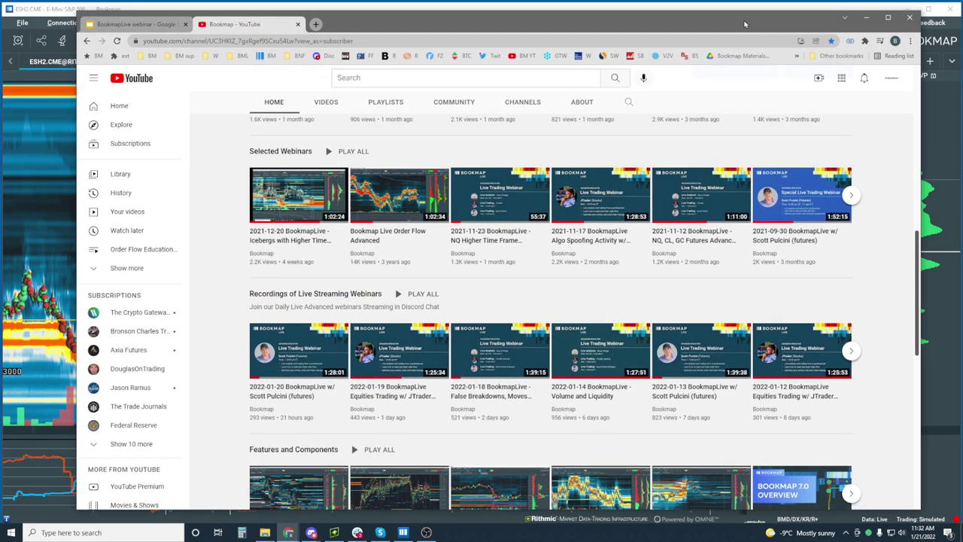